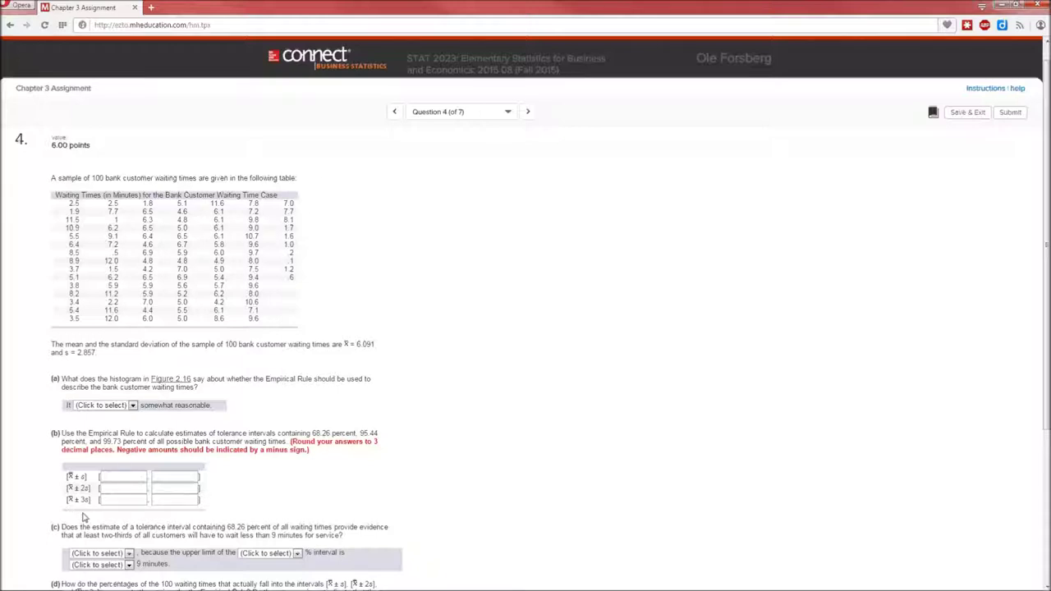
Select the bank customer waiting-times table in Connect and switch to the blank Excel workbook
scroll(300, 484, down, 3)
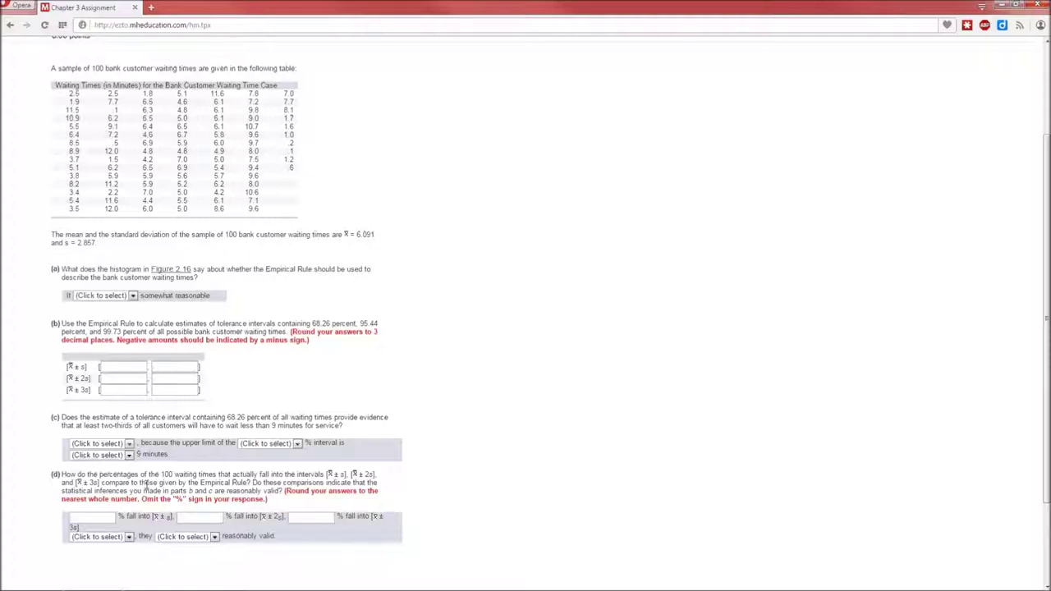
scroll(144, 485, up, 3)
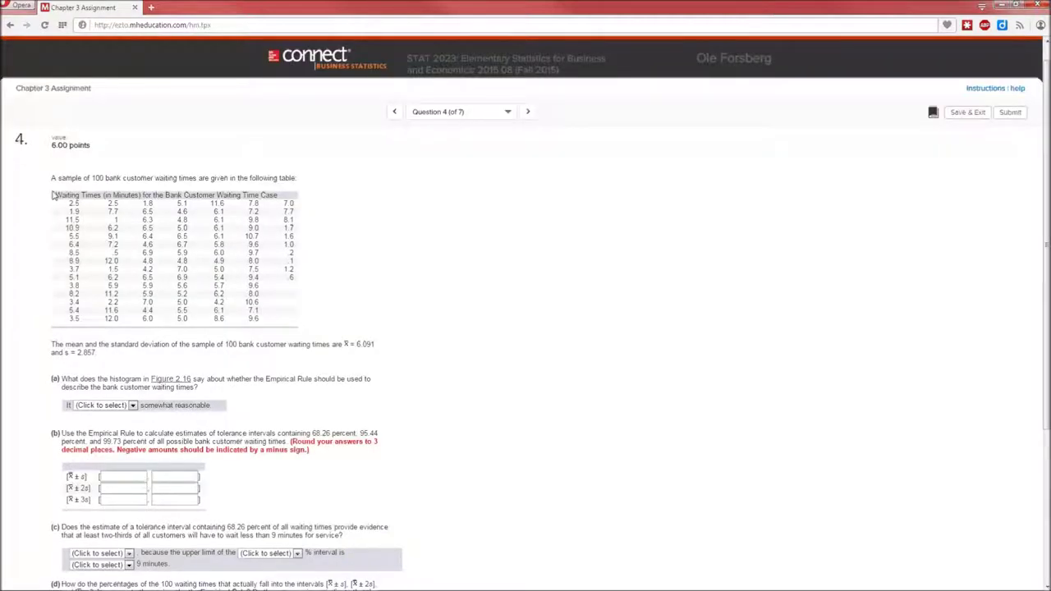
drag(64, 202, 286, 318)
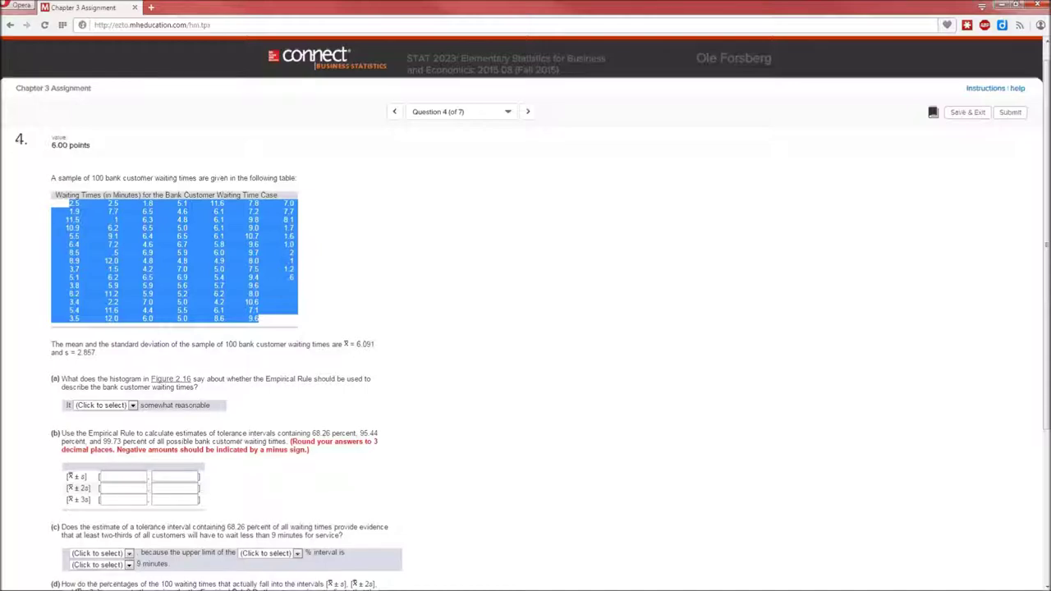
key(alt+Tab)
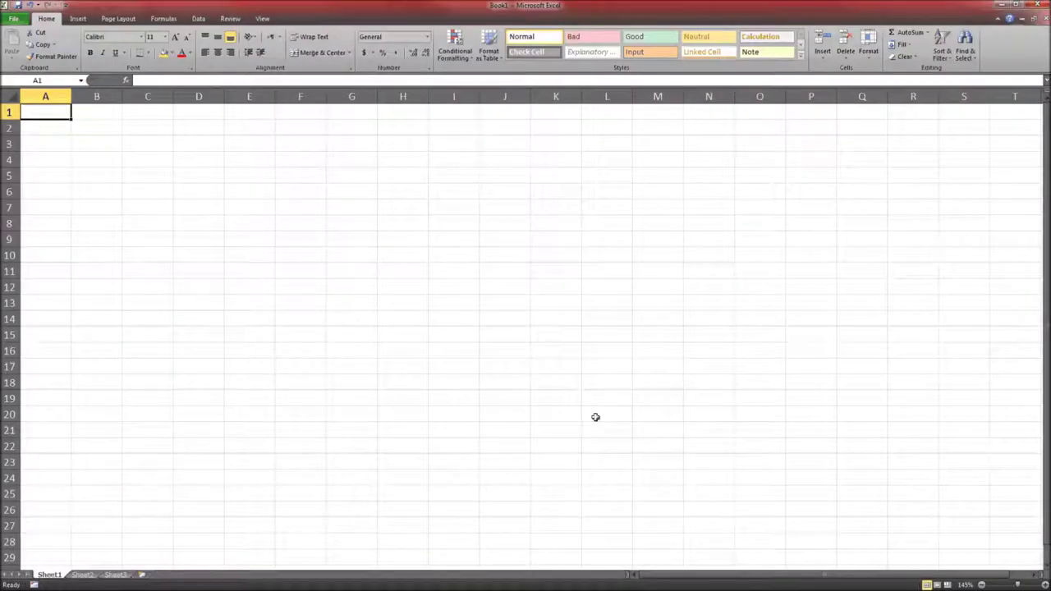
Paste the waiting-times table into the sheet as A2:G16 and return to cell G2
text(2.5	2.5	1.8	5.1	11.6	7.8	7.0 1.9	7.7	6.5	4.6	6.1	7.2	7.7 11.5	0.1	6.3	4.8	6.1	9.8	8.1 10.9	6.2	6.5	5	6.1	9	1.7 5.5	9.1	6.4	6.5	6.1	10.7	1.6 6.4	7.2	4.6	6.7	5.8	9.6	1.0 8.5	0.5	6.9	5.9	6	9.7	.2 8.9	12	4.8	4.8	4.9	8	.1 3.7	1.5	4.2	7	5	7.5	1.2 5.1	6.2	6.5	6.9	5.4	9.4	.6 3.8	5.9	5.9	5.6	5.7	9.6 8.2	11.2	5.9	5.2	6.2	8 3.4	2.2	7	5	4.2	10.6 5.4	11.6	4.4	5.5	6.1	7.1 3.5	12	6	5	8.6	9.6)
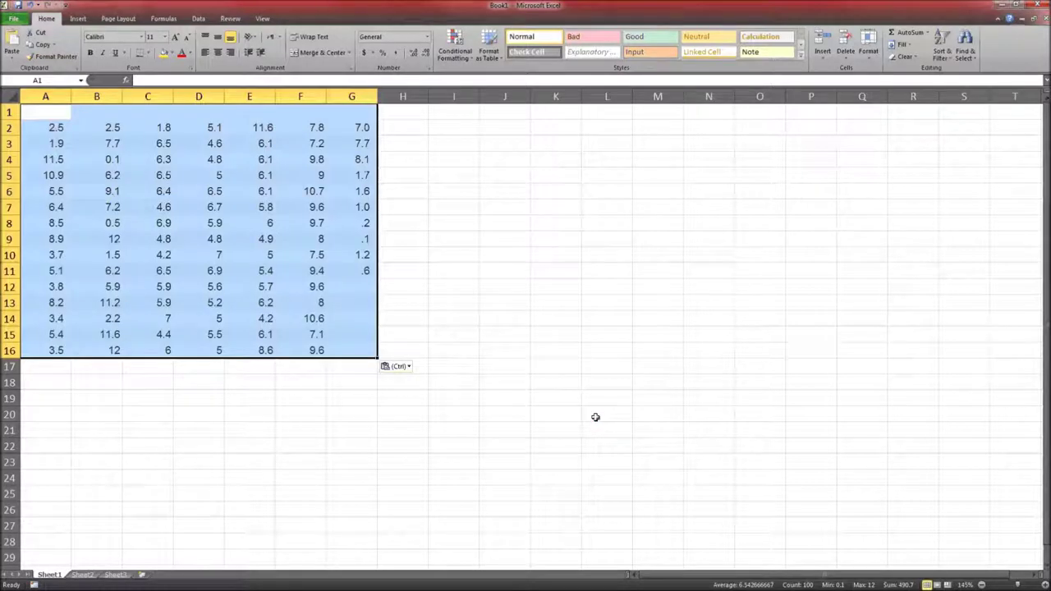
click(95, 409)
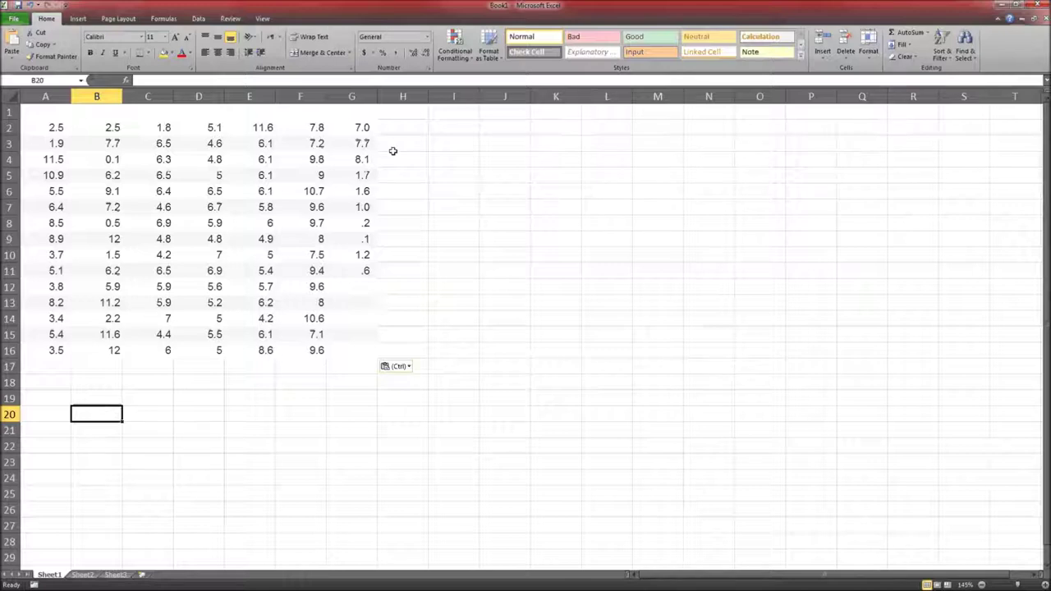
click(364, 127)
double_click(364, 127)
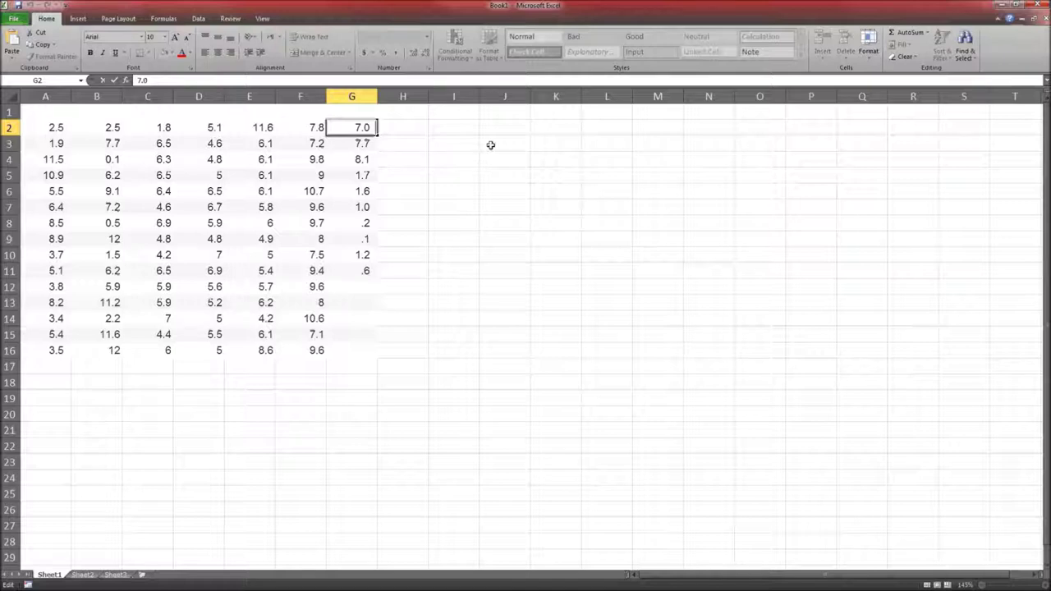
click(82, 395)
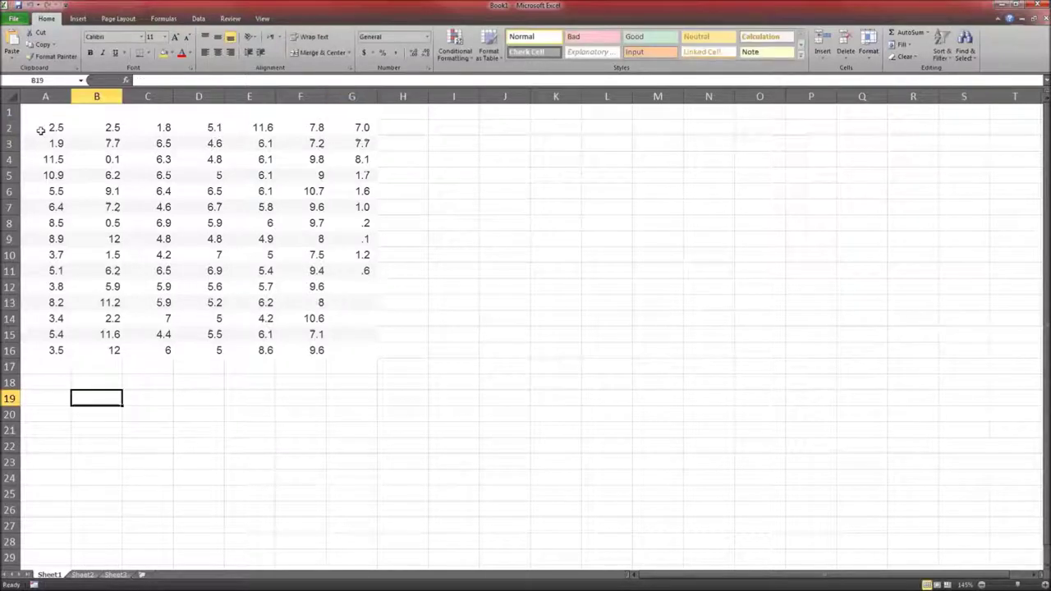
drag(40, 130, 342, 349)
key(ctrl+c)
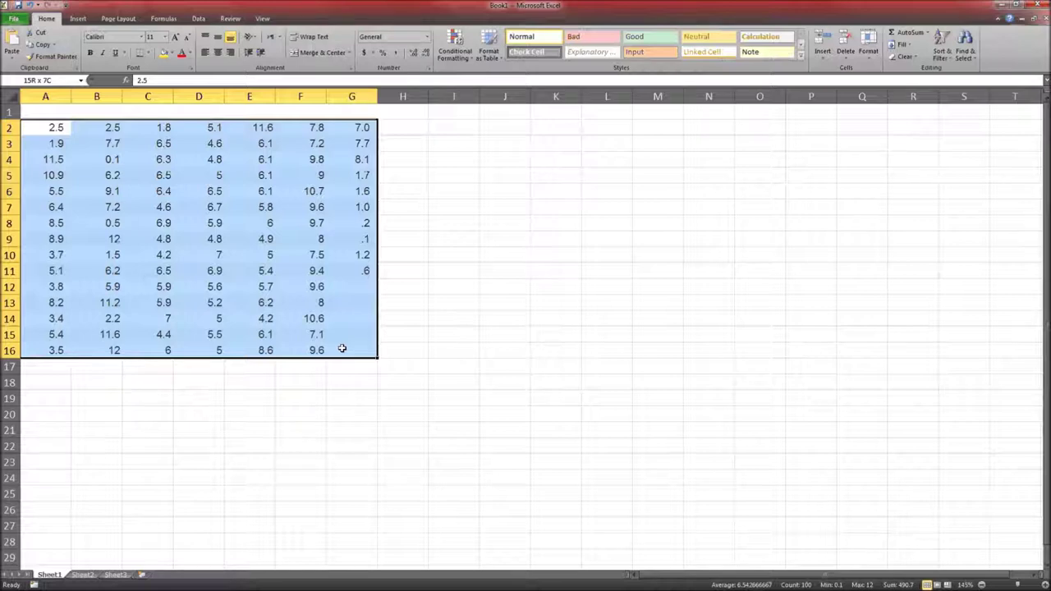
drag(342, 349, 353, 345)
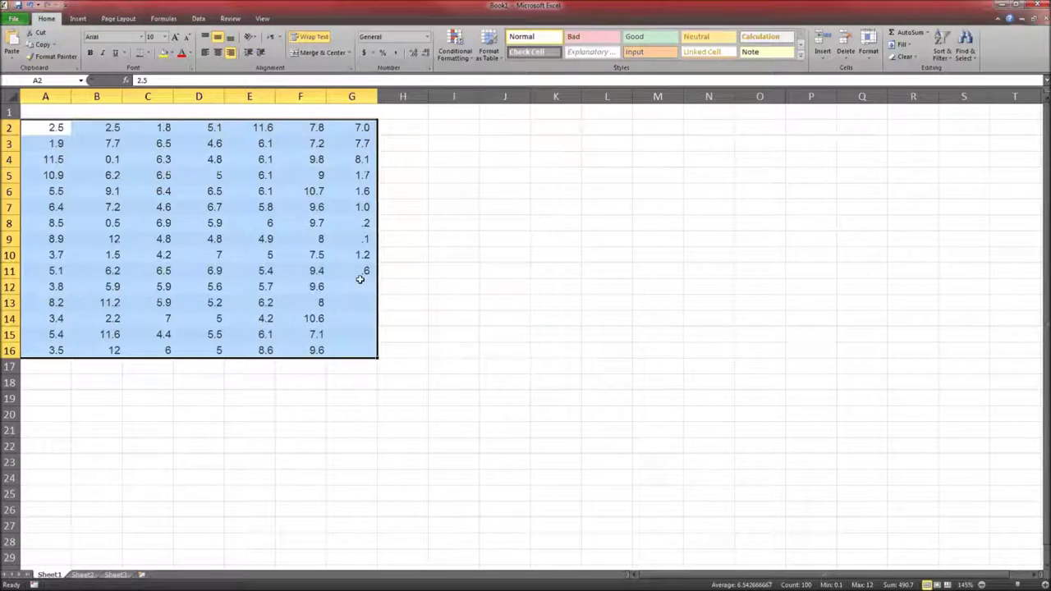
click(366, 128)
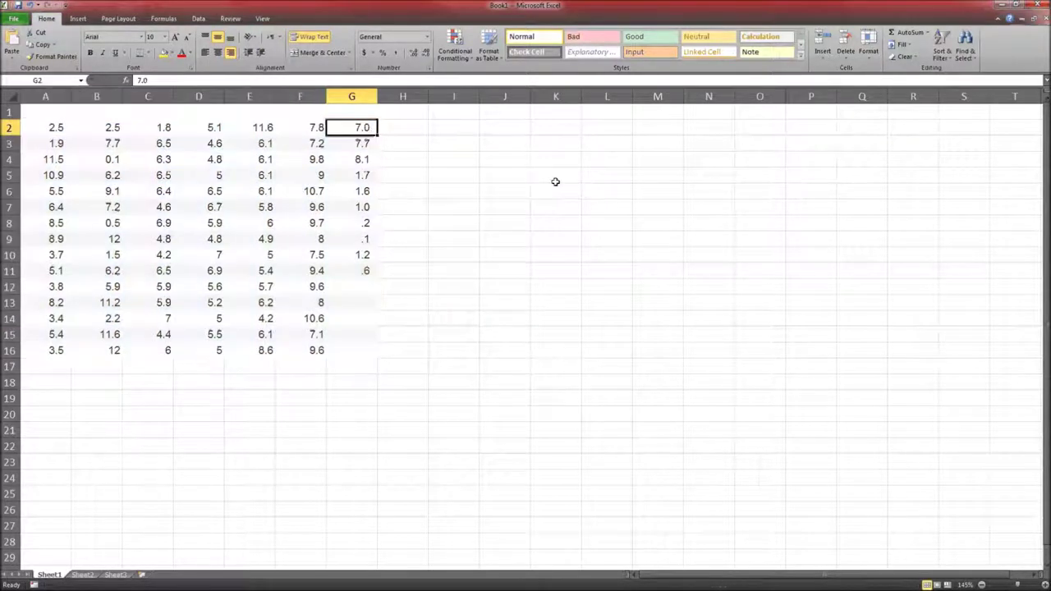
Re-enter cells G2 through G11 so they become true numbers like 7, 0.2 and 0.6
key(F2)
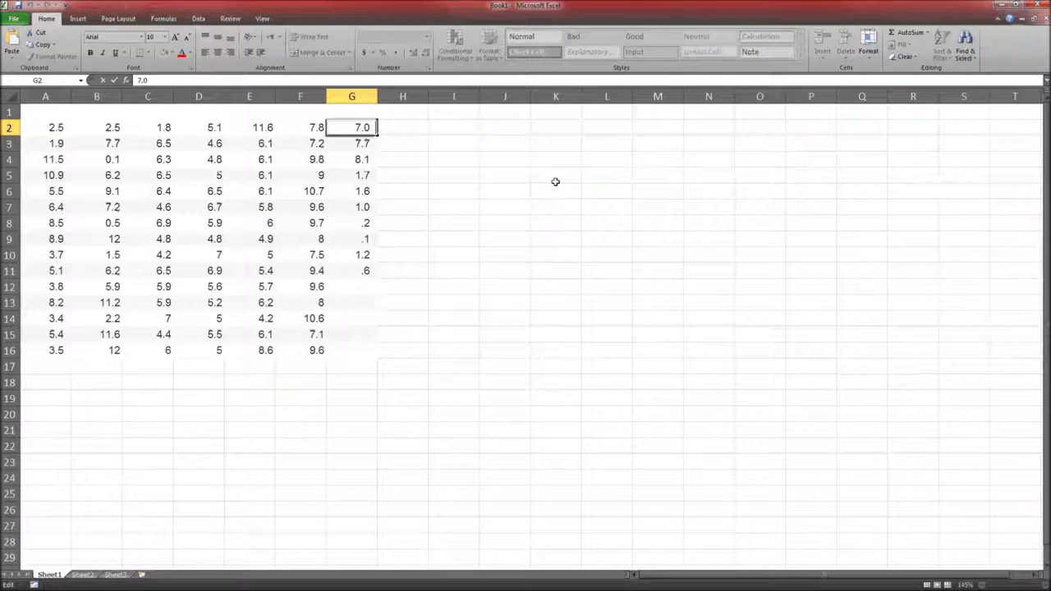
key(Return)
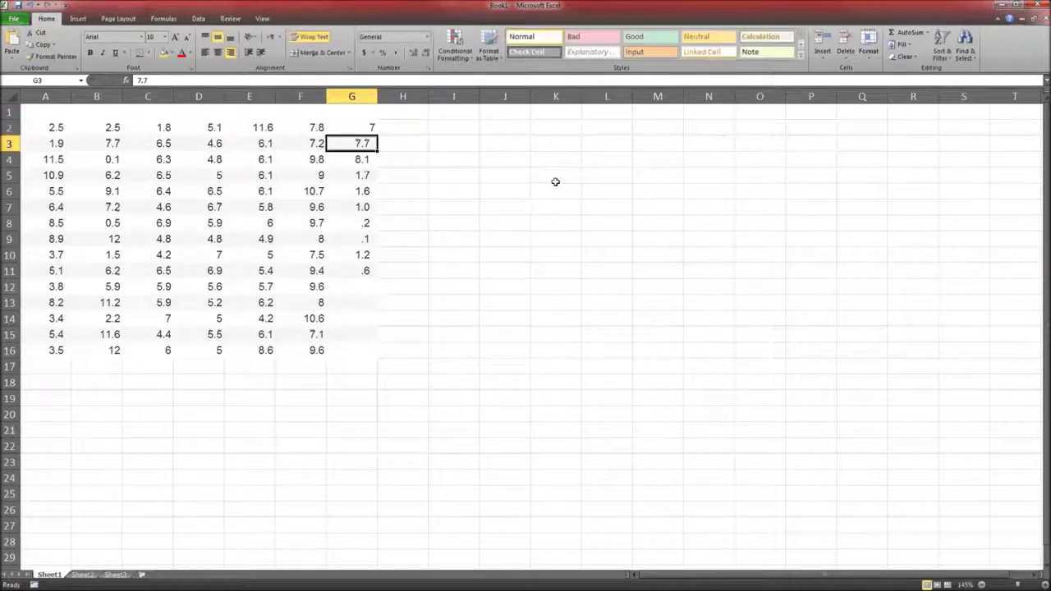
key(F2)
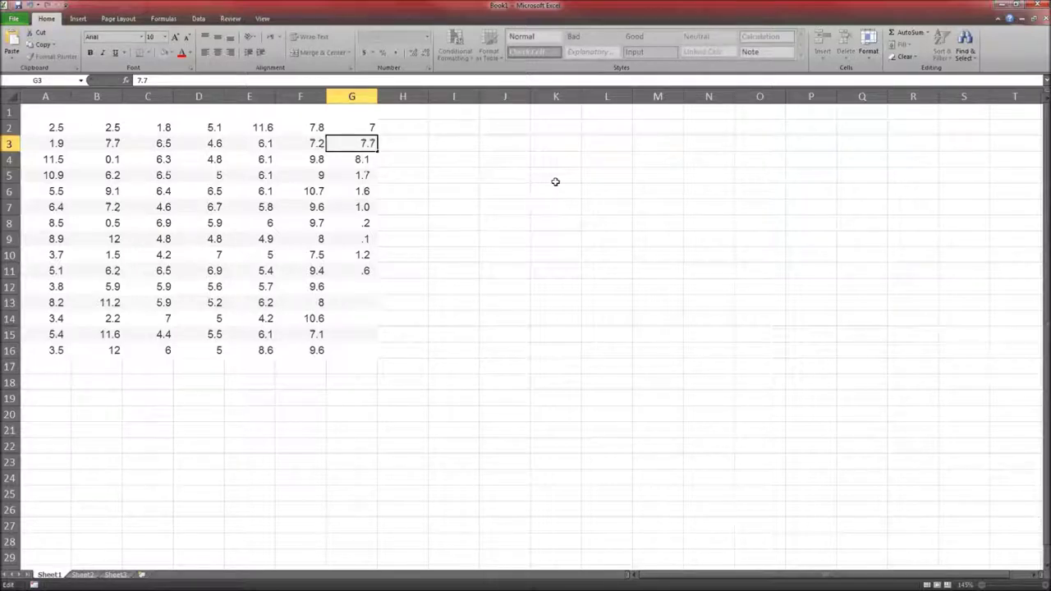
key(Return)
key(F2)
key(Return)
key(F2)
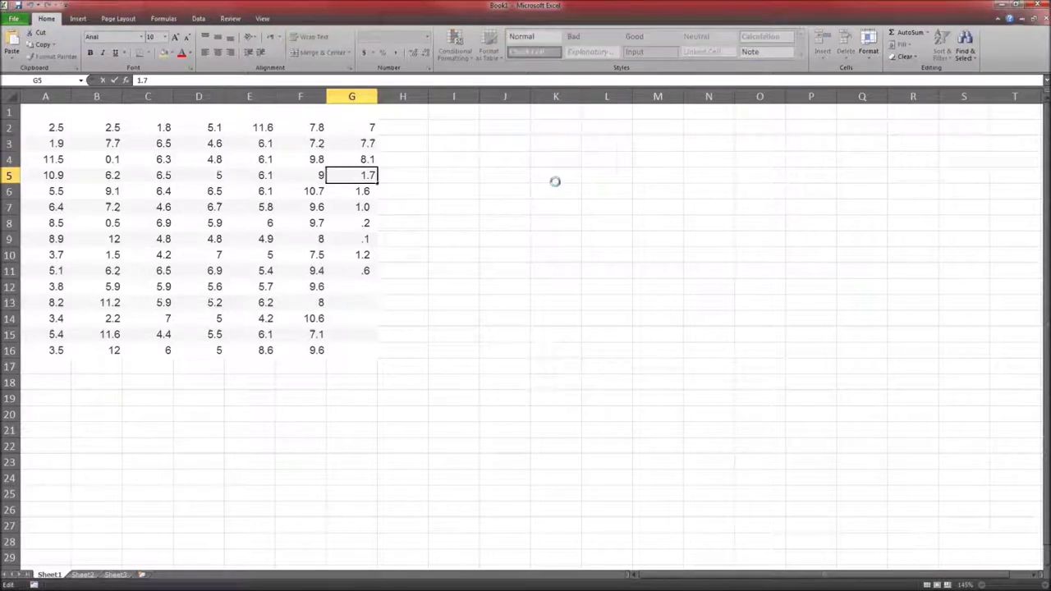
key(Return)
key(F2)
key(Return)
key(F2)
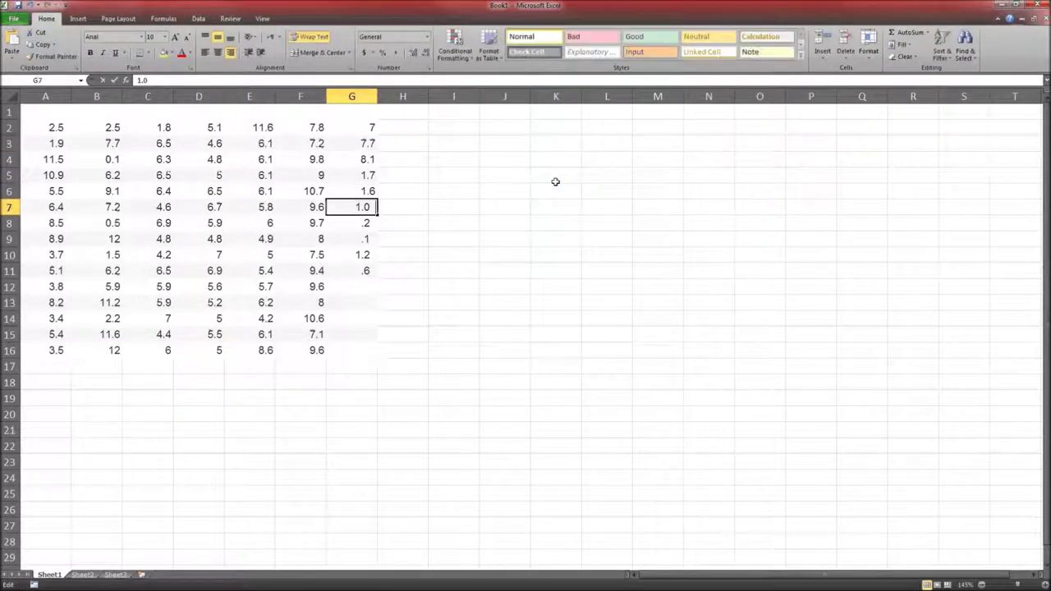
key(Return)
key(F2)
key(Return)
key(F2)
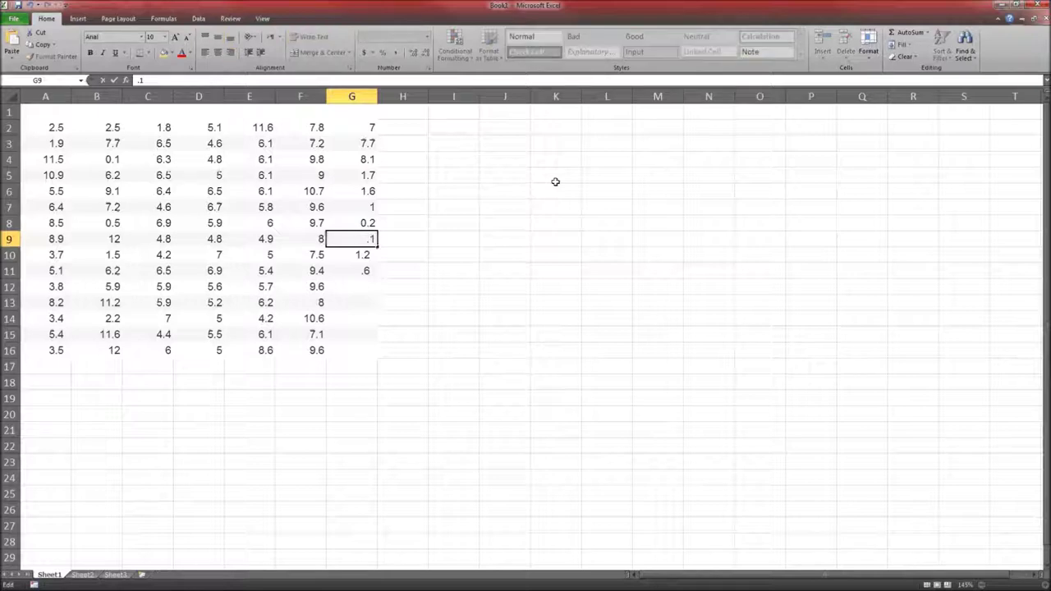
key(Return)
key(F2)
key(Return)
key(F2)
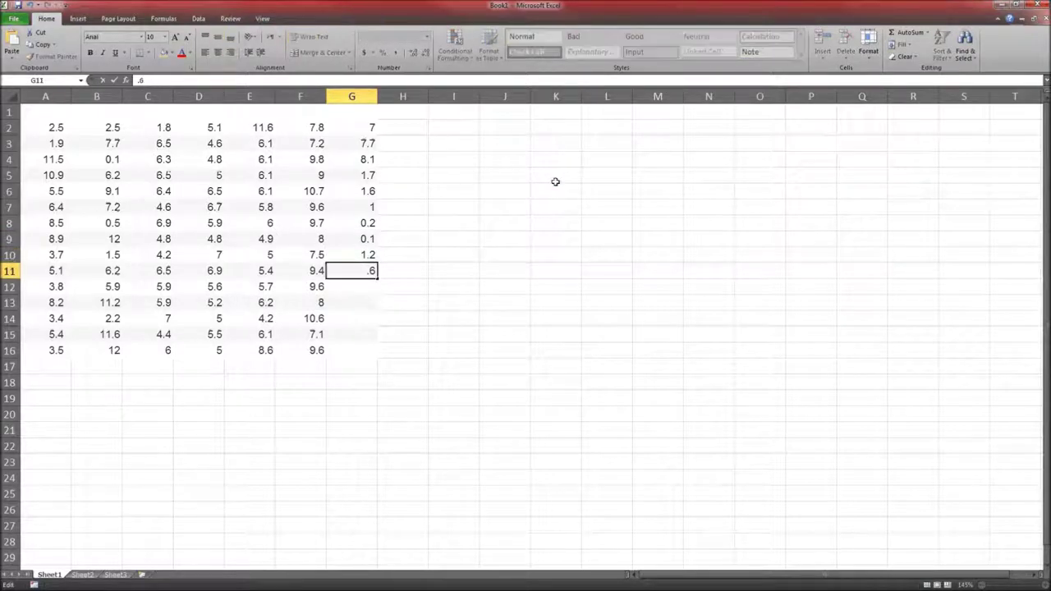
key(Return)
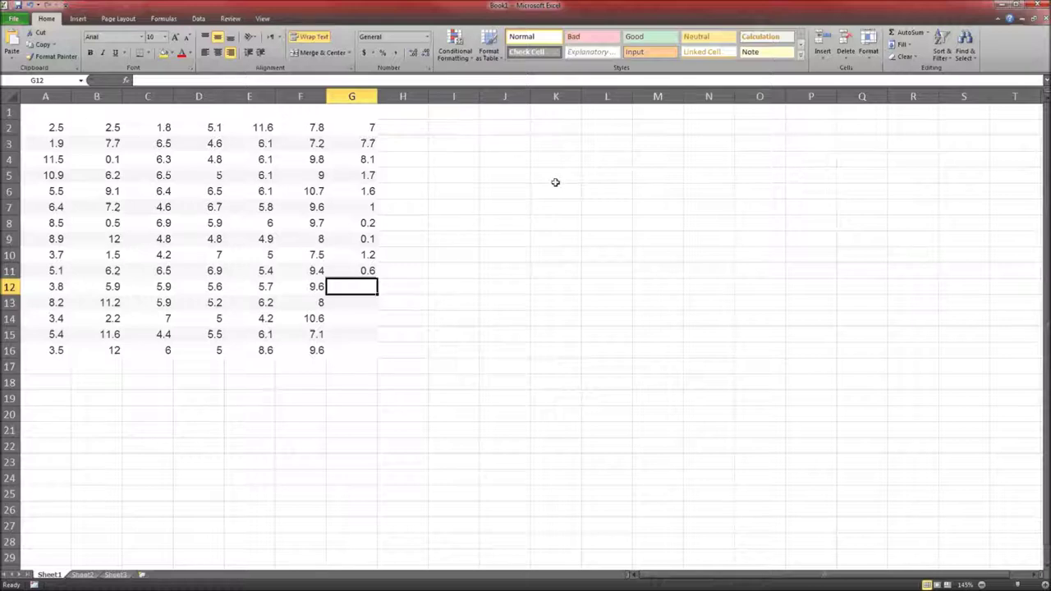
Delete columns A through H to clear the pasted waiting-times data
drag(38, 97, 391, 96)
right_click(392, 97)
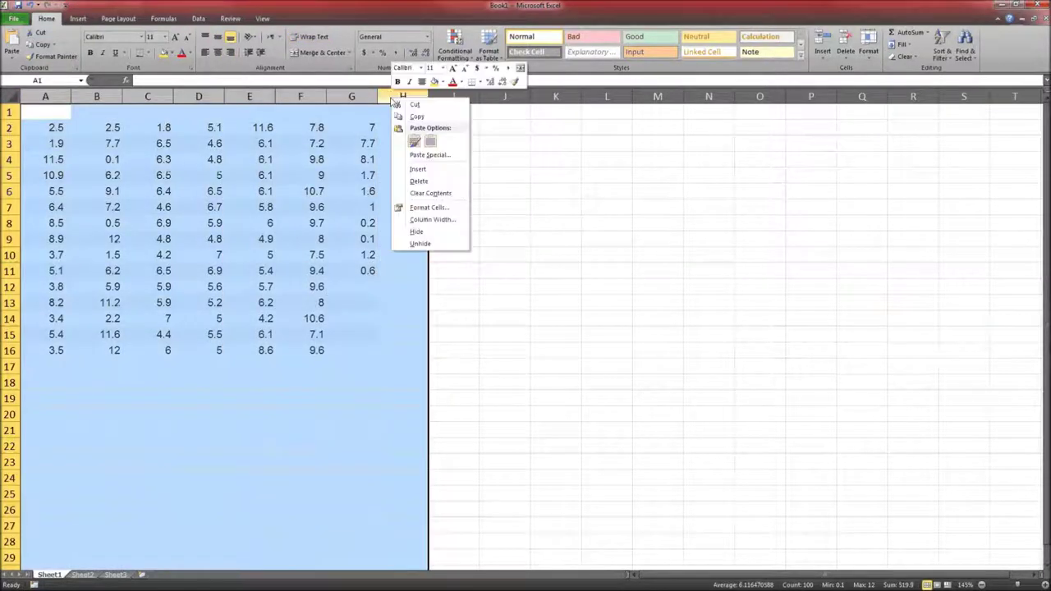
click(419, 180)
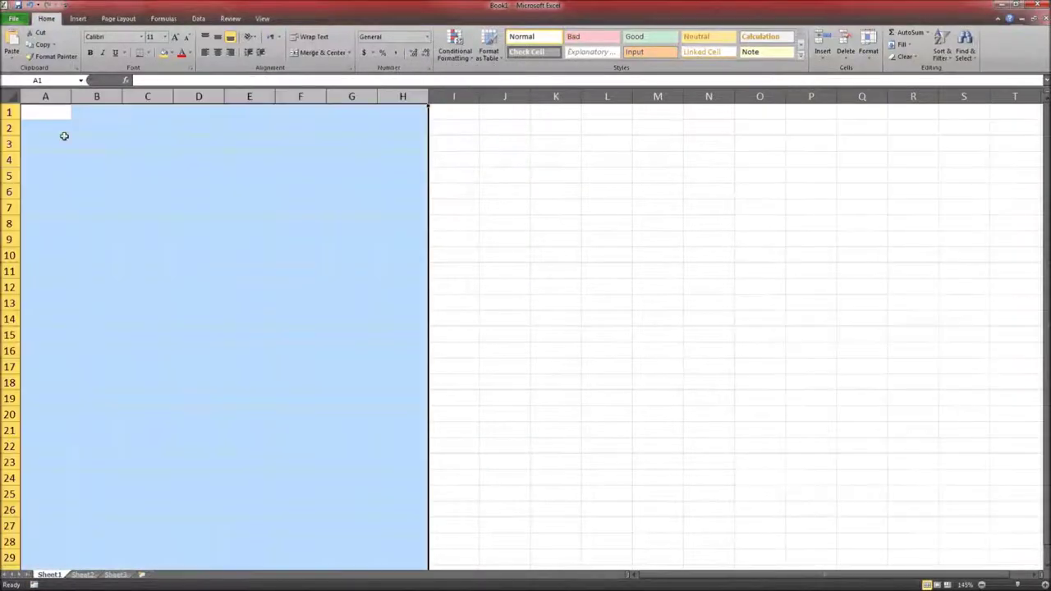
Choose cell A2 as the destination and open Paste Special from the Paste dropdown
click(64, 140)
click(61, 124)
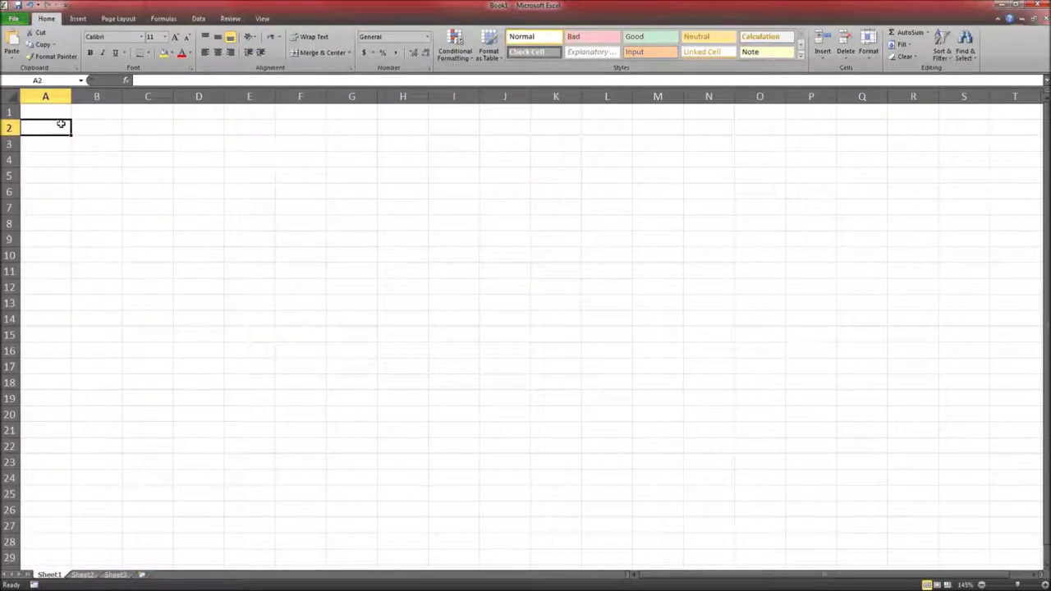
click(18, 63)
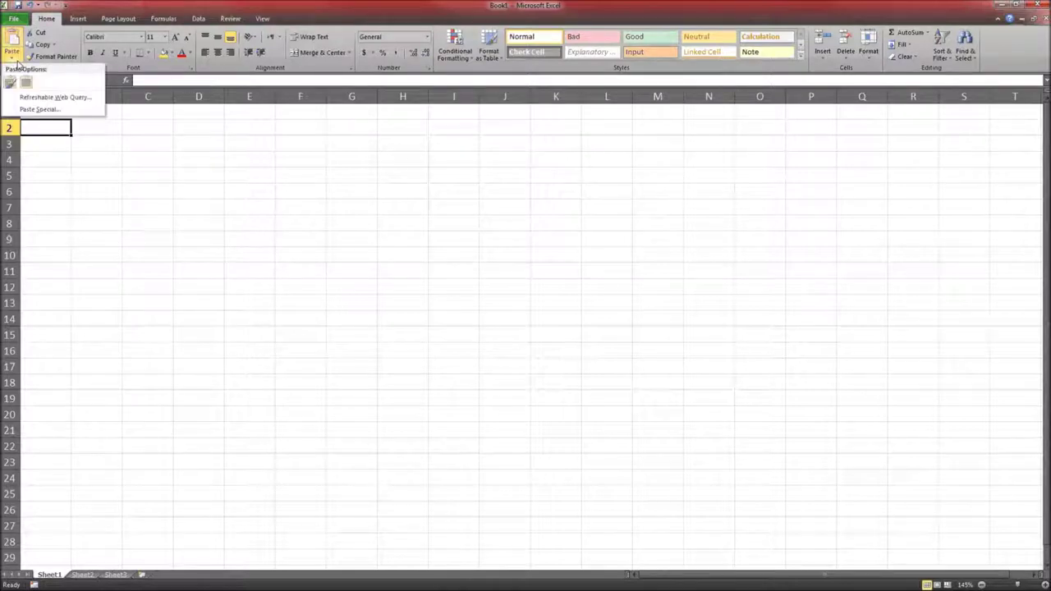
click(10, 83)
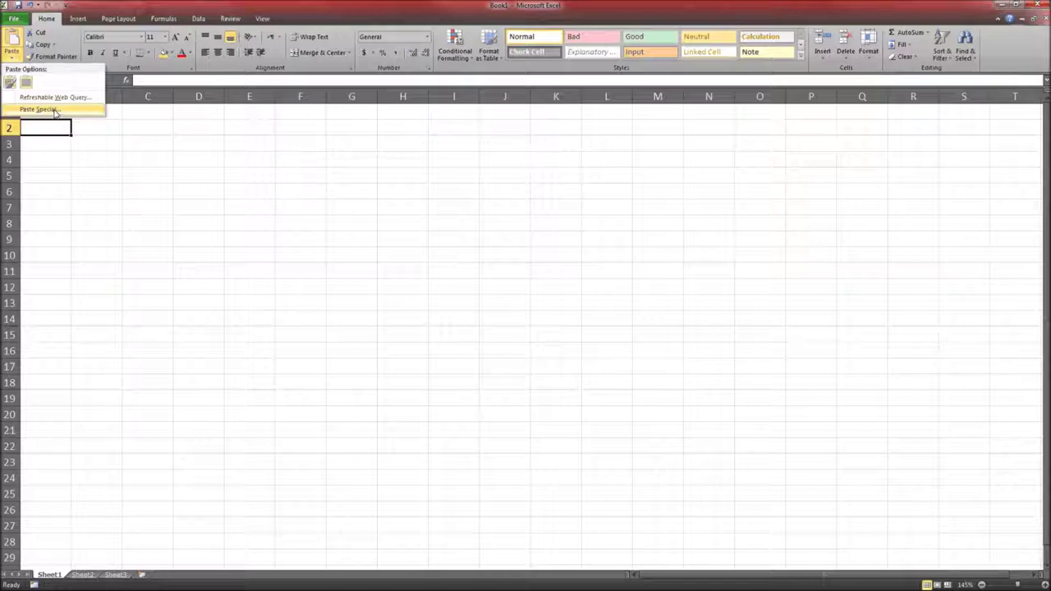
click(51, 109)
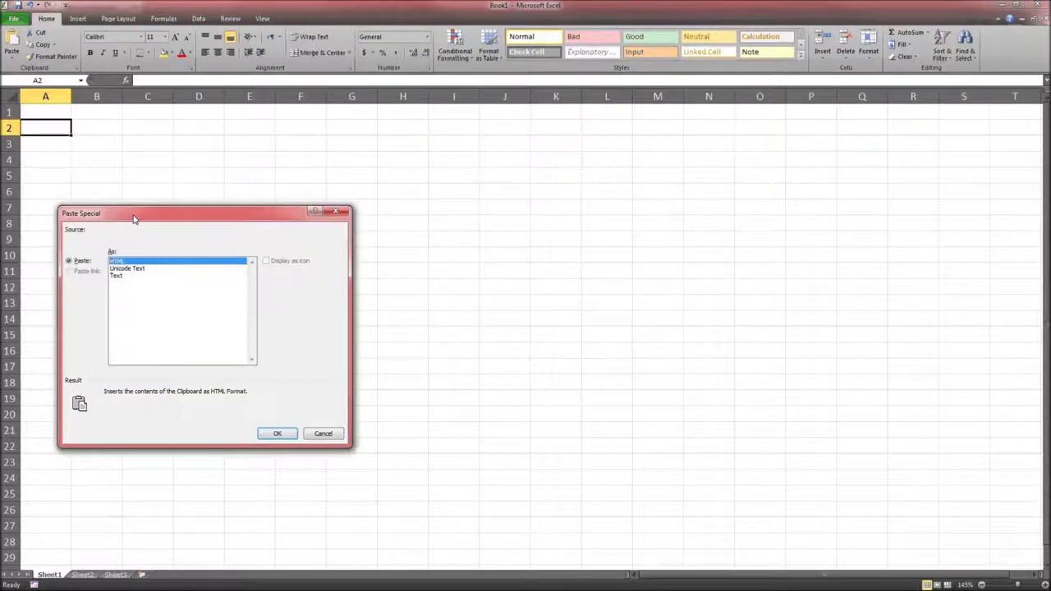
Paste the waiting times as Text via Paste Special into A2:G16, then deselect the range
drag(134, 218, 409, 151)
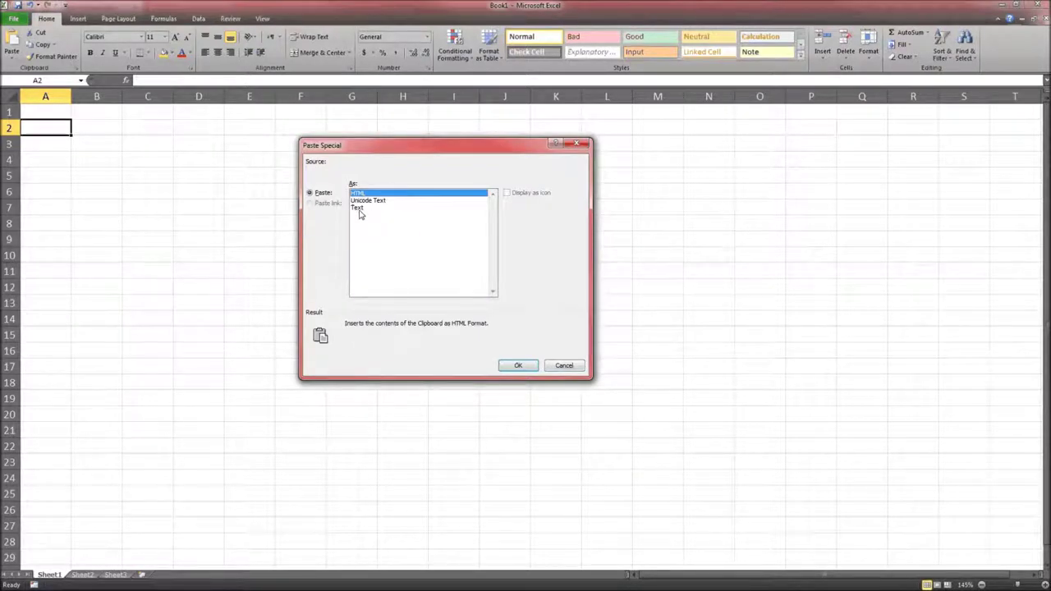
click(358, 209)
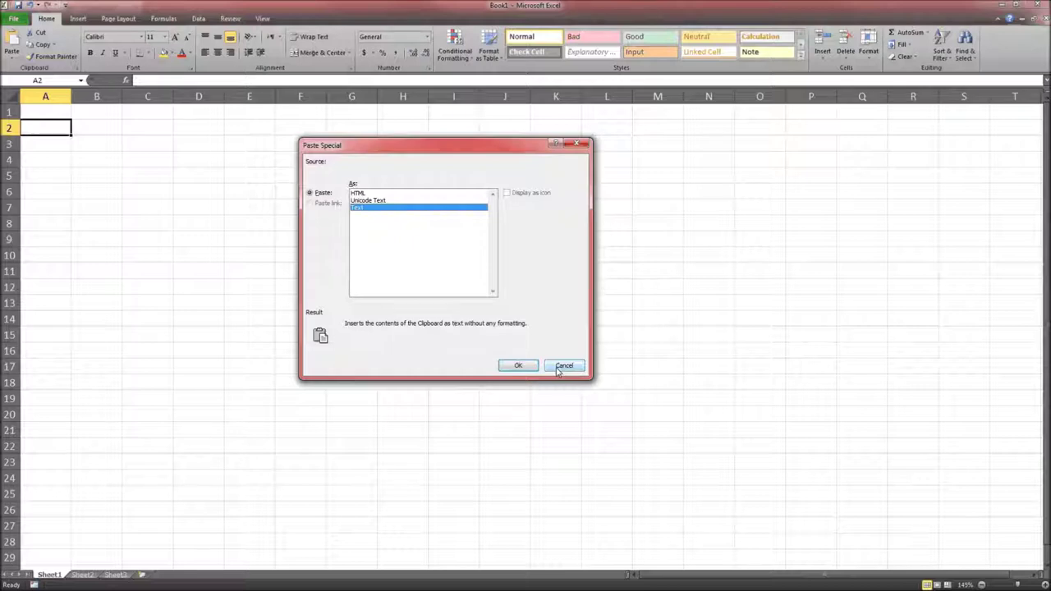
click(532, 365)
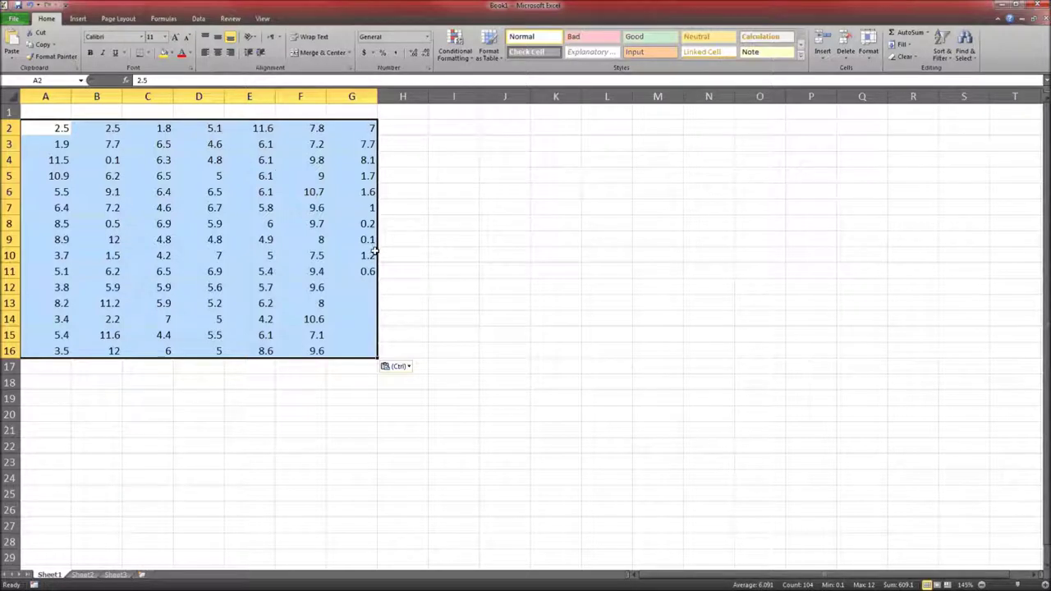
click(362, 326)
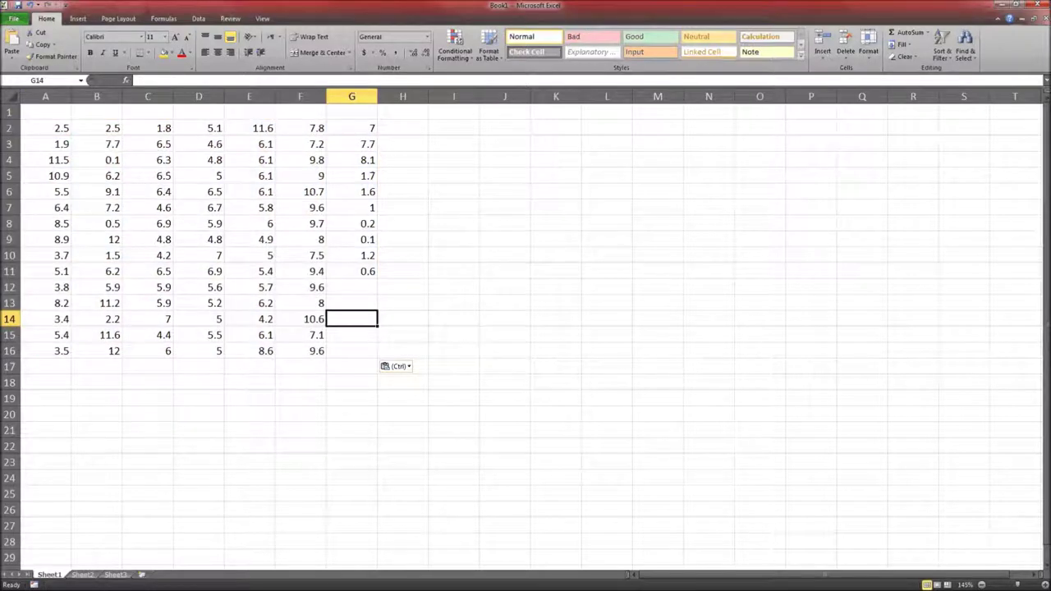
Enter =AVERAGE(A2:G16) in I2 to get the mean 6.091, then return to Connect
key(alt+Tab)
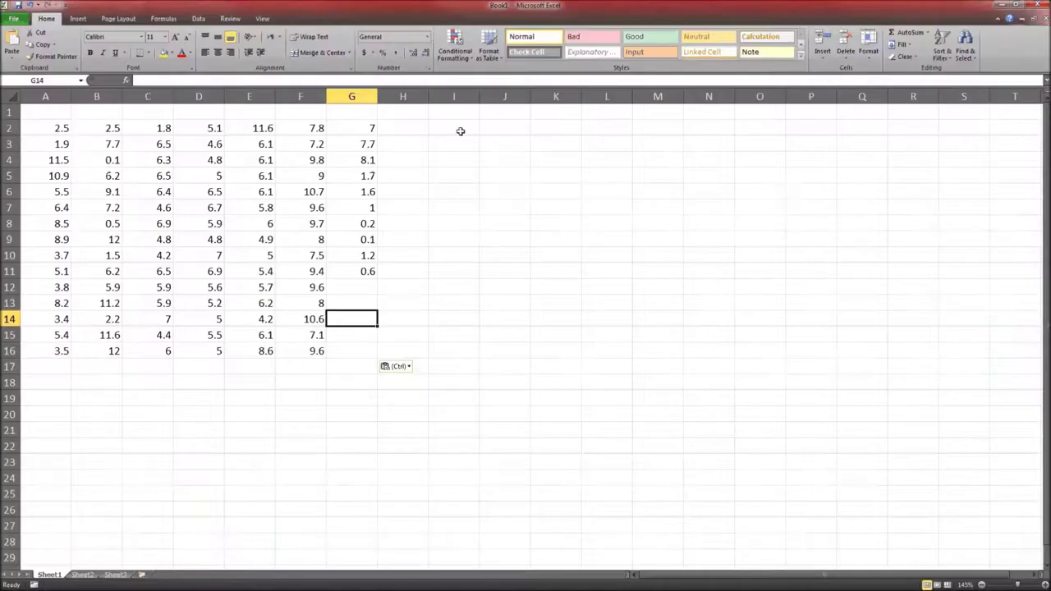
click(459, 129)
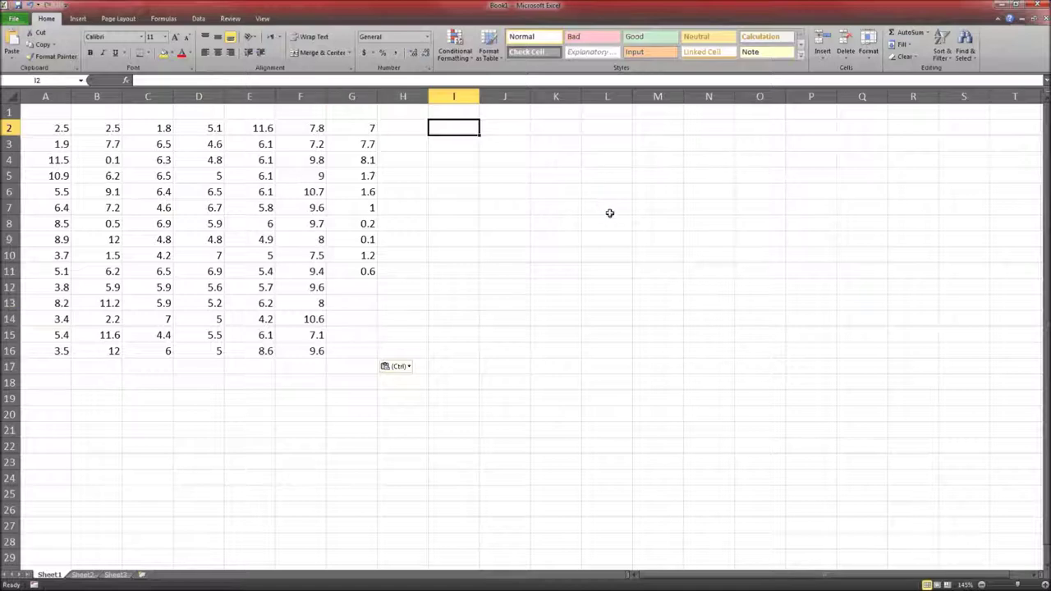
text(=)
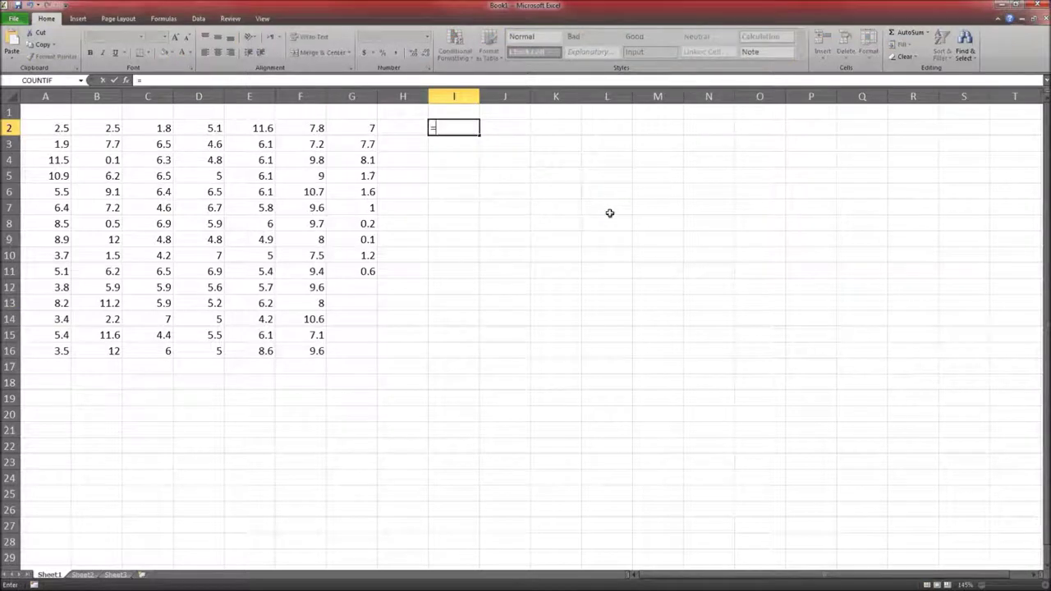
text(AVERAGE)
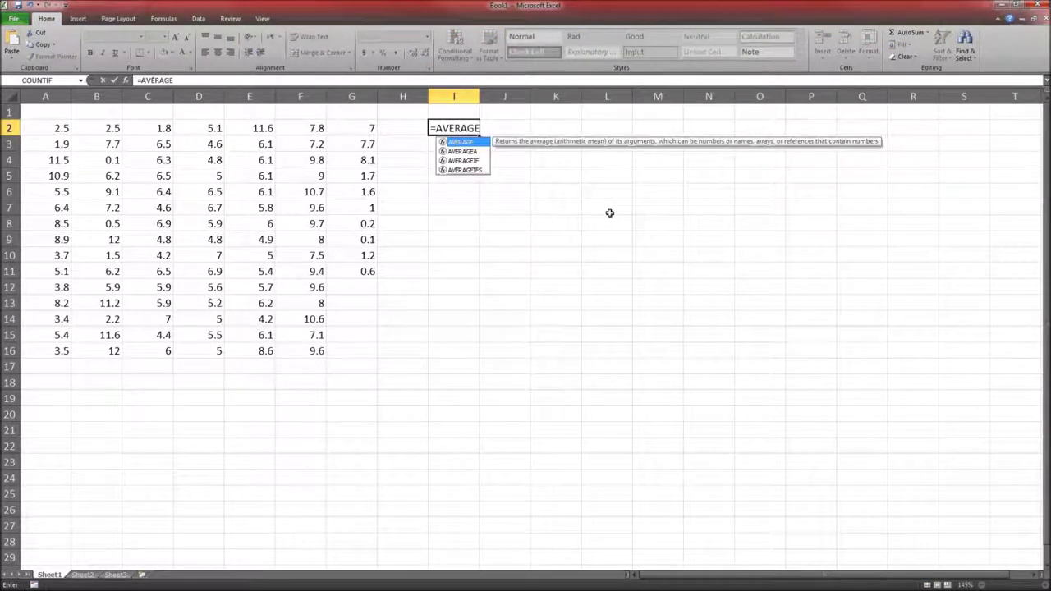
text(()
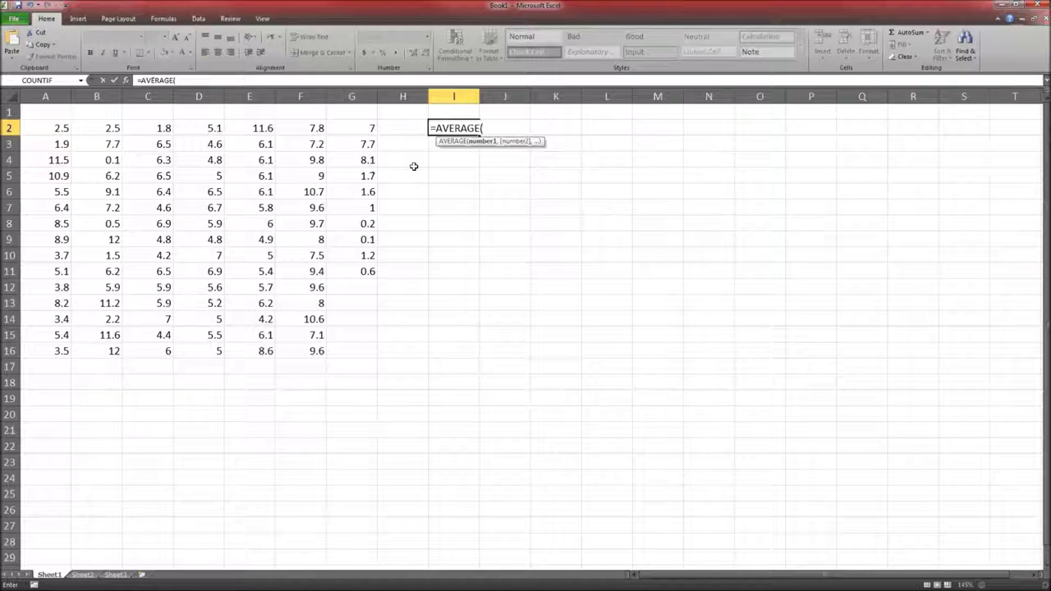
drag(53, 126, 364, 353)
text())
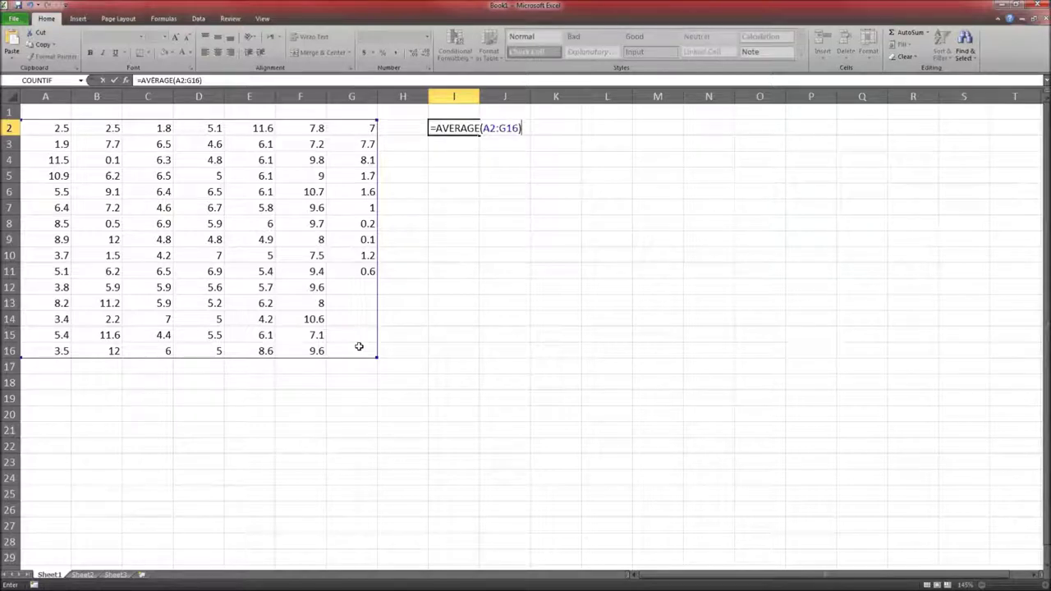
key(Return)
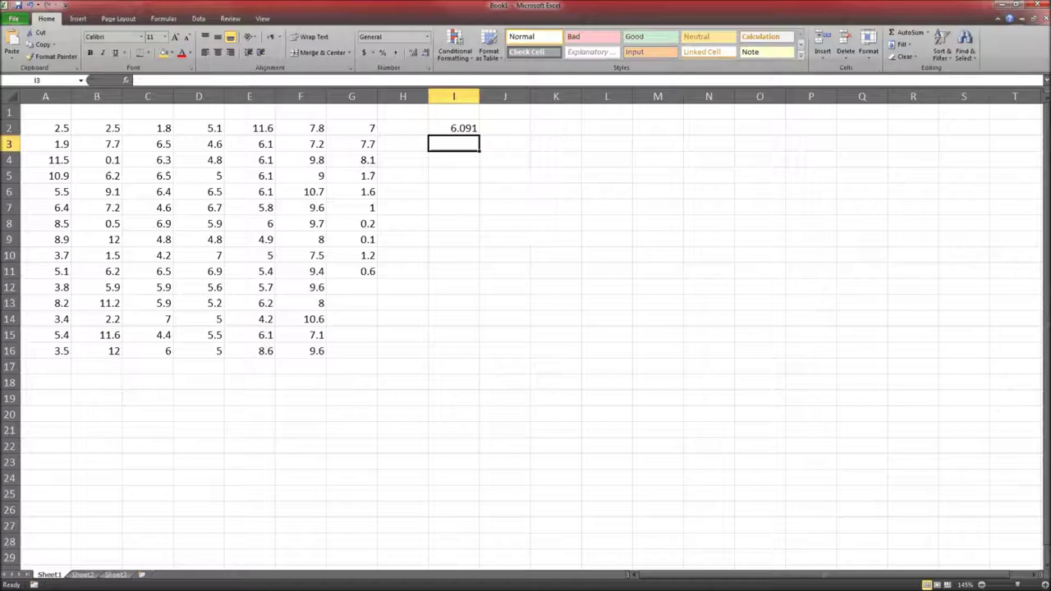
key(alt+Tab)
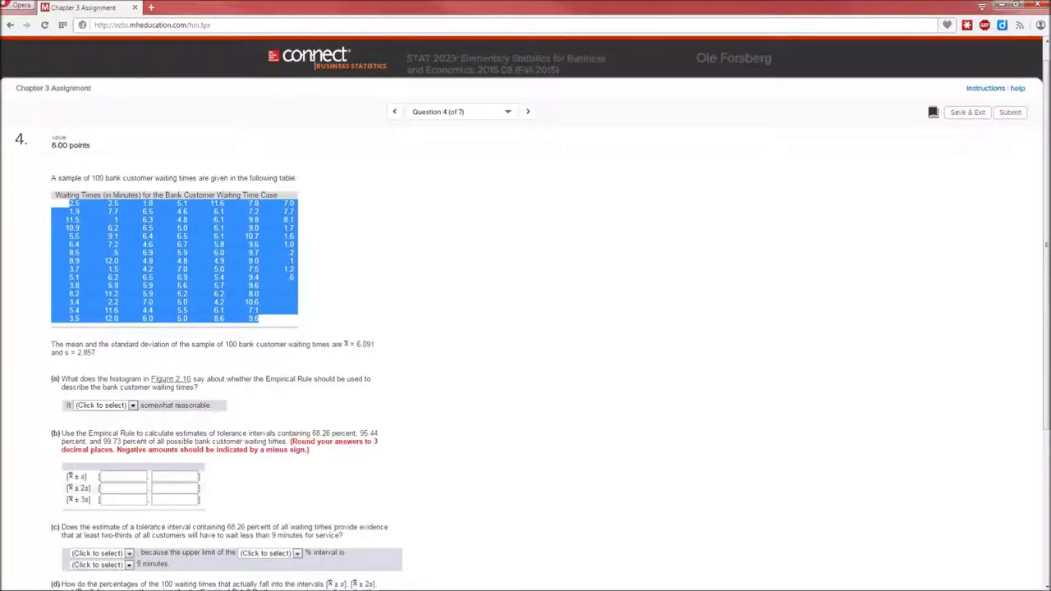
Enter =STDEV.S(A2:G16) in I3, giving 2.85682, then return to Connect
key(alt+Tab)
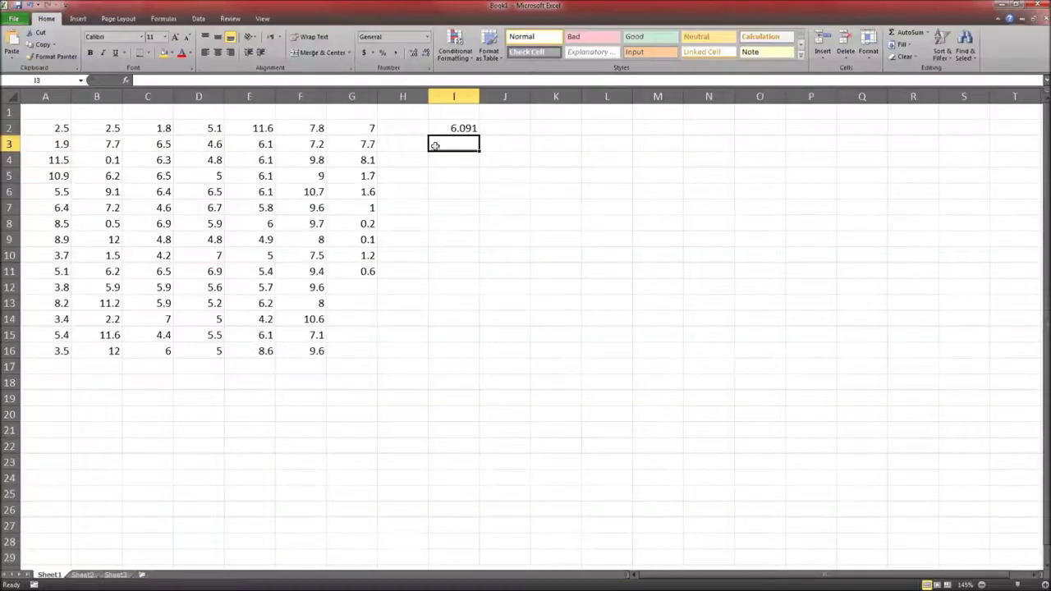
text(=s)
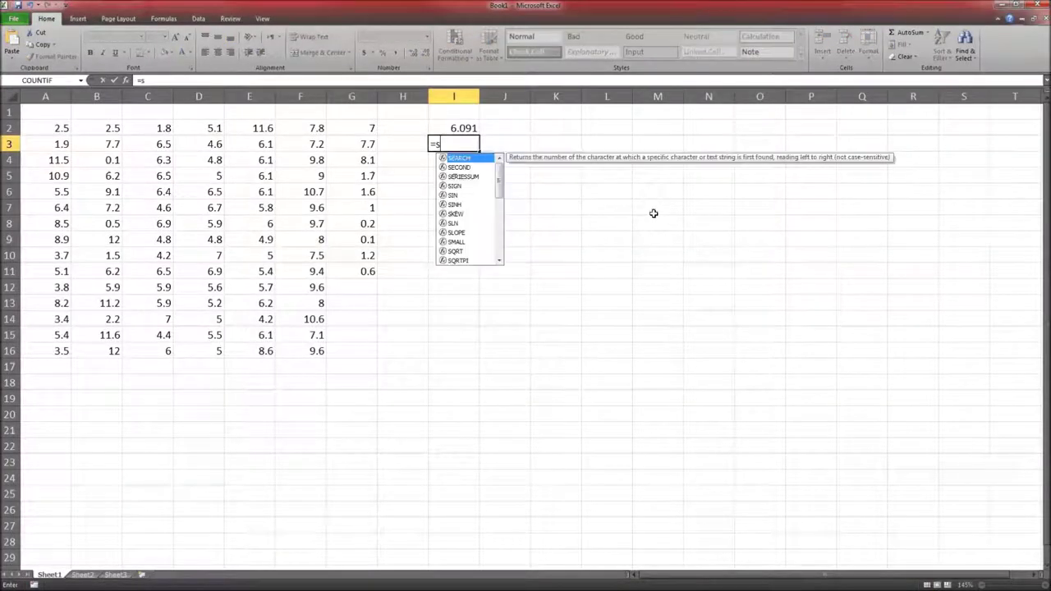
text(tdev.s)
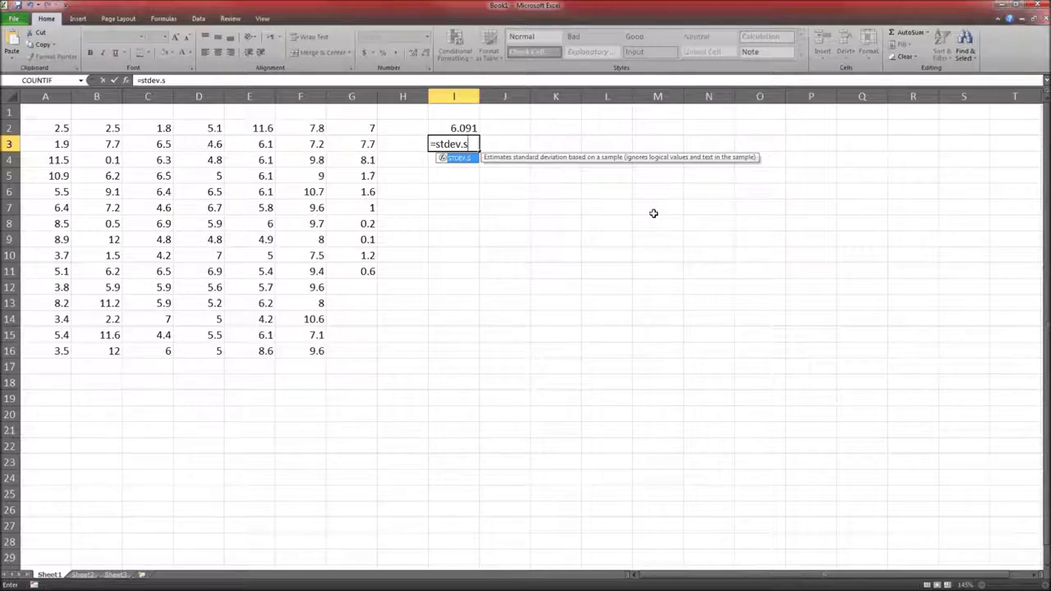
text(()
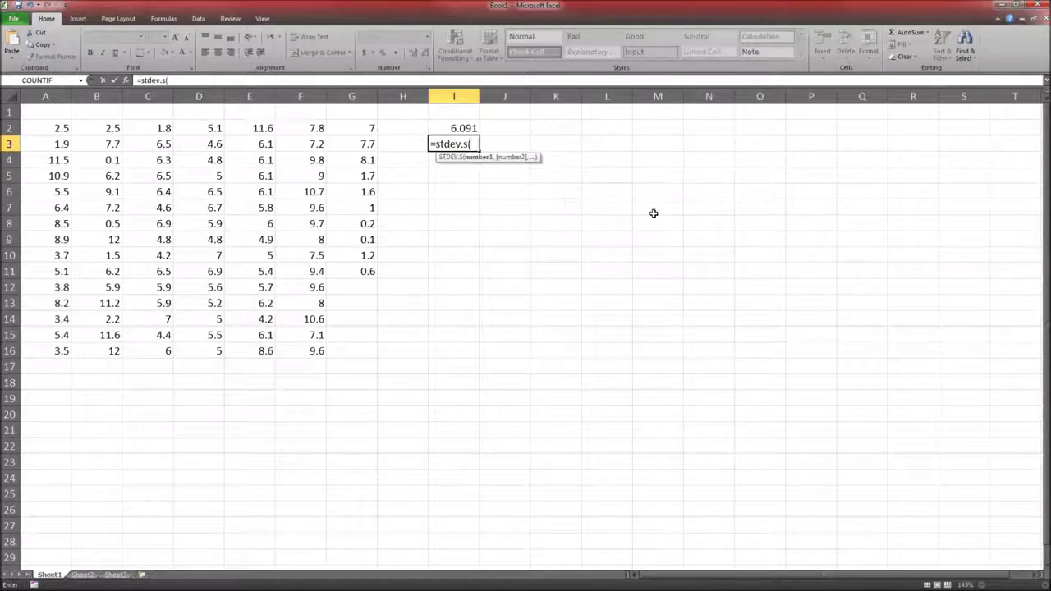
drag(59, 125, 337, 347)
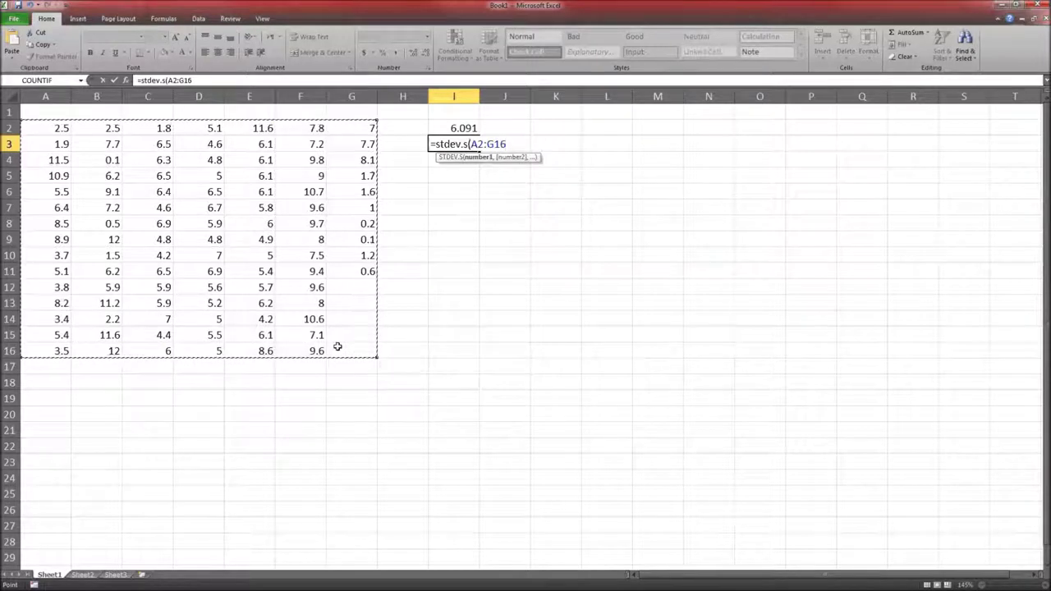
text())
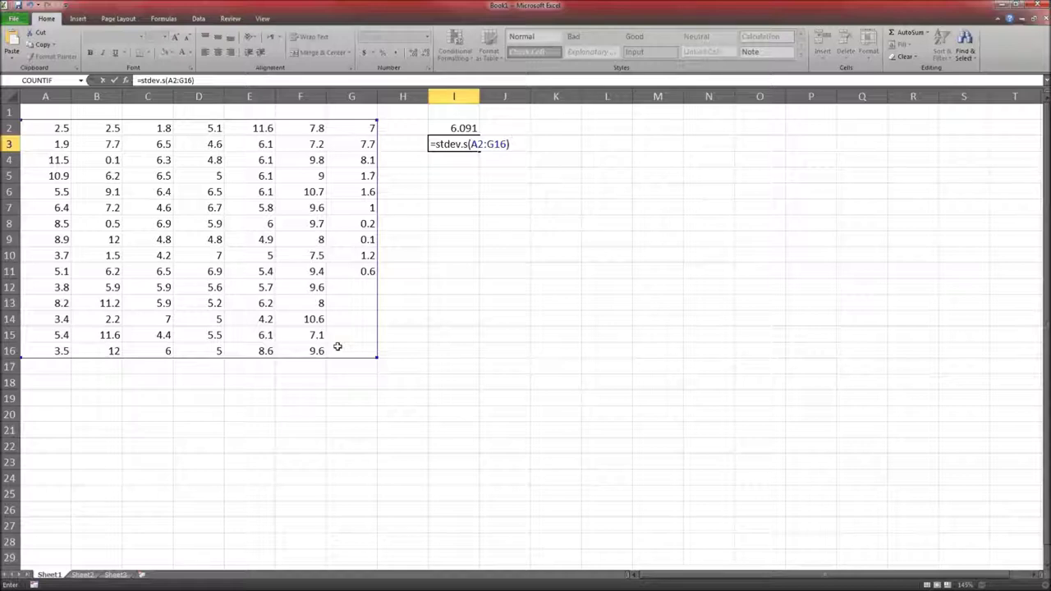
key(Return)
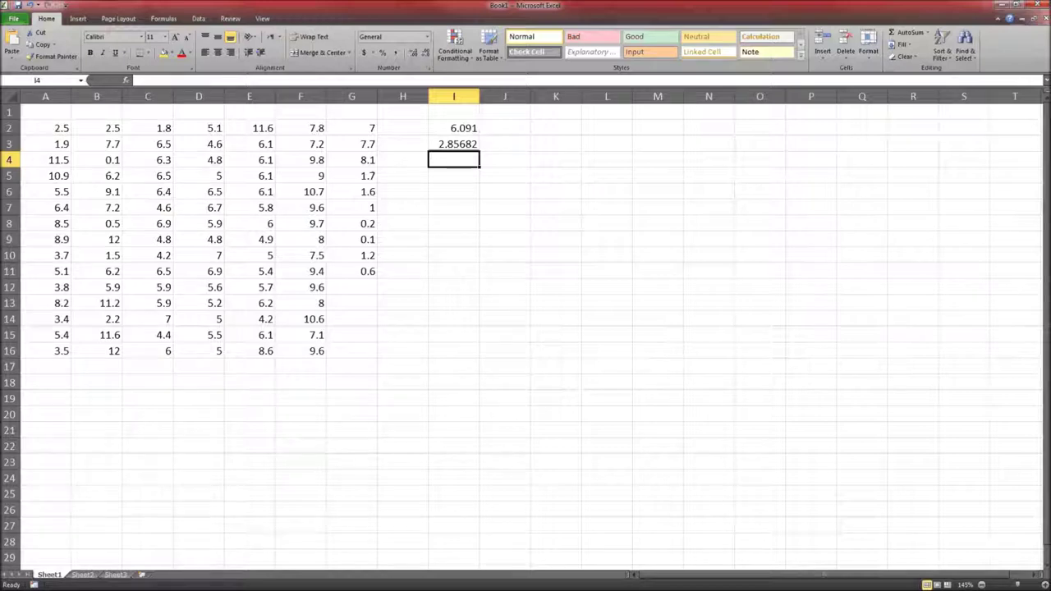
key(alt+Tab)
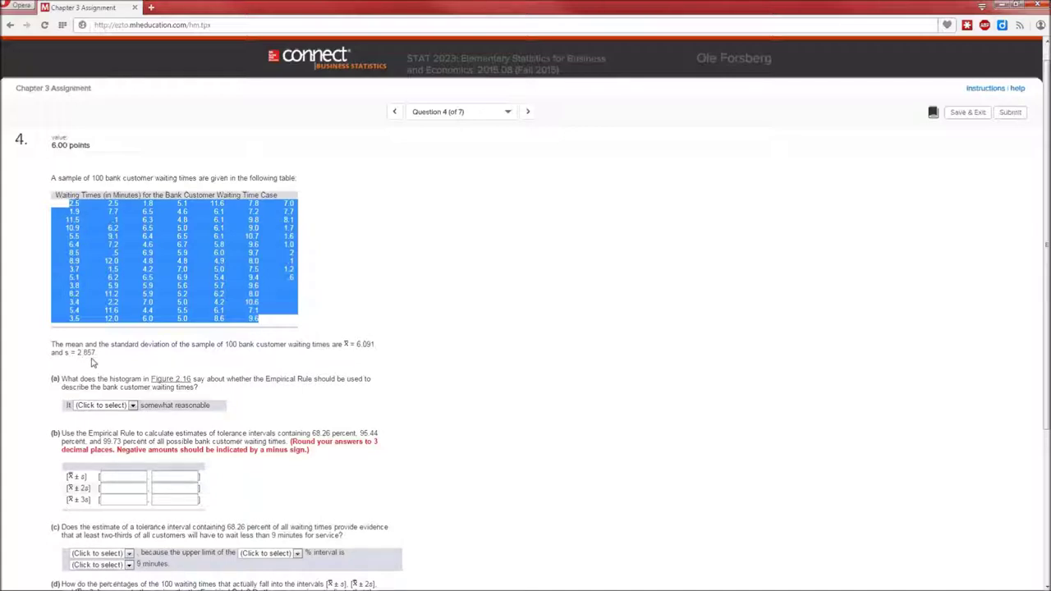
Enter =VAR.S(A2:G16) in I4, giving the sample variance 8.16143
key(alt+Tab)
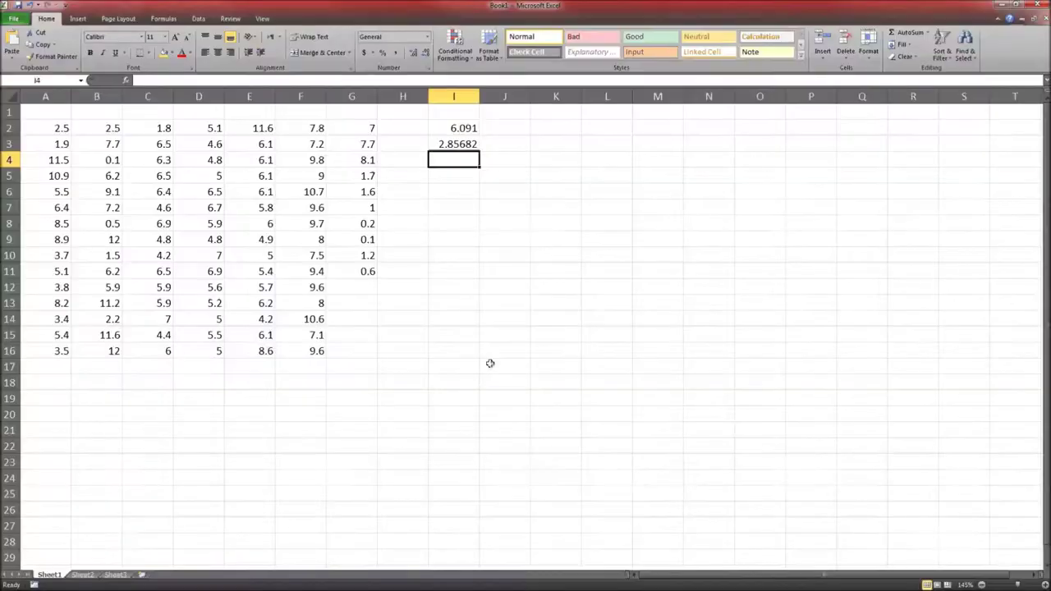
text(=VAR)
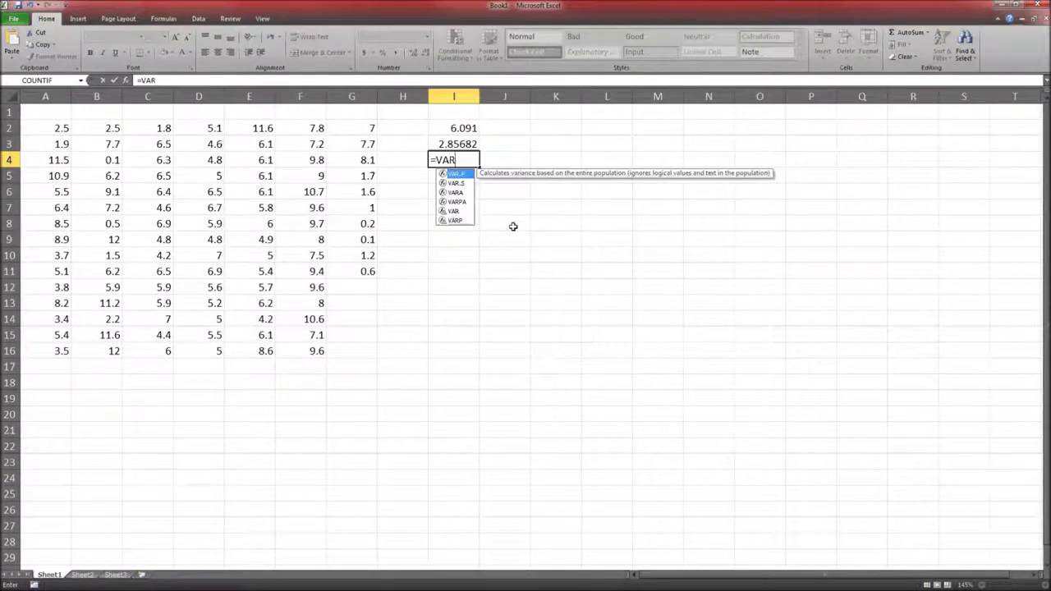
text(.S()
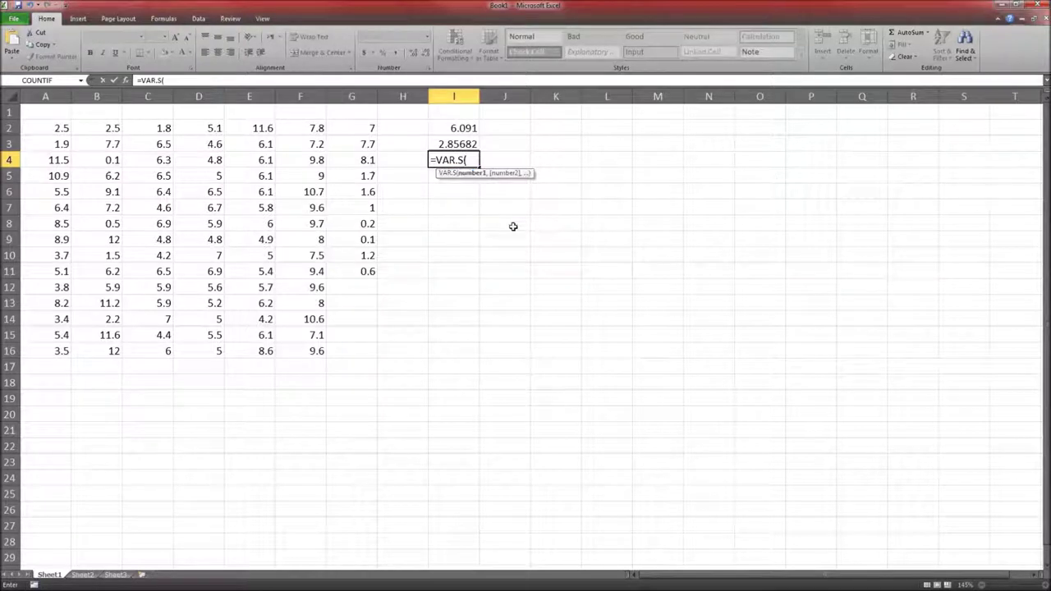
drag(50, 124, 349, 353)
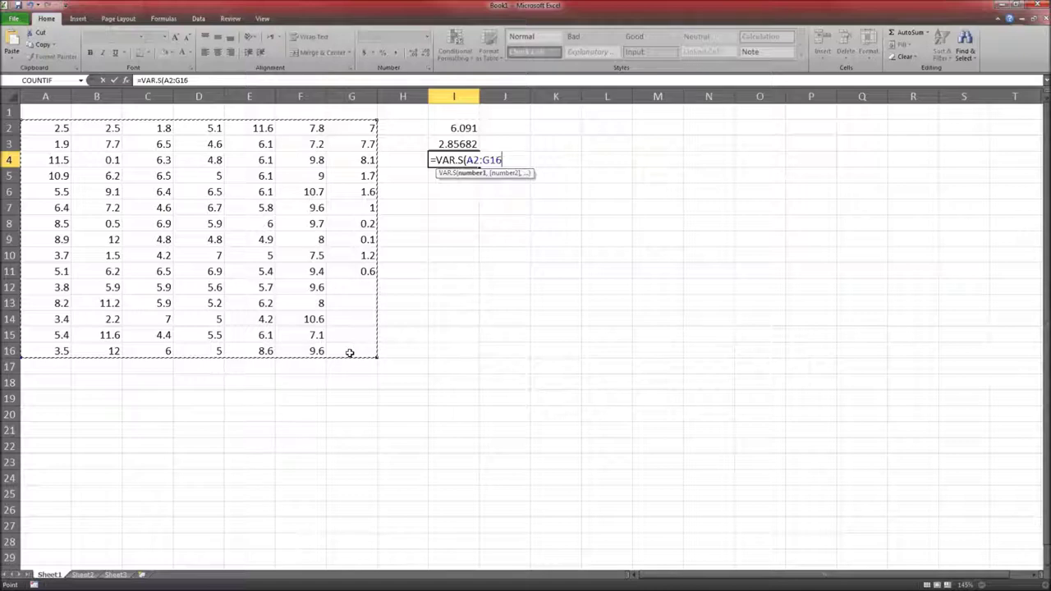
key(Return)
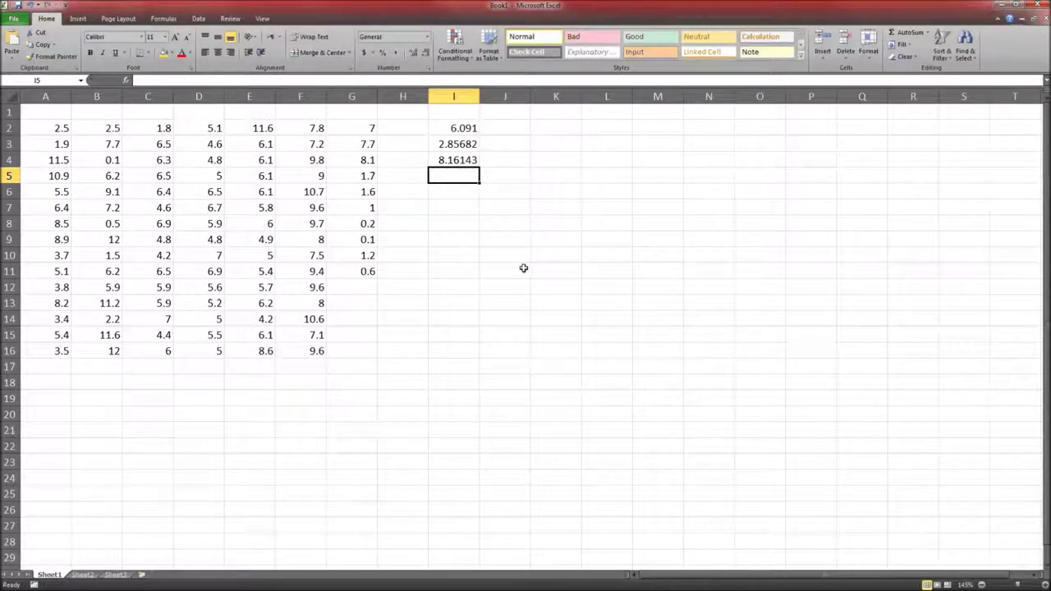
Check the variance and standard deviation formulas in I4 and I3, then select J3
key(Right)
key(Up)
key(Up)
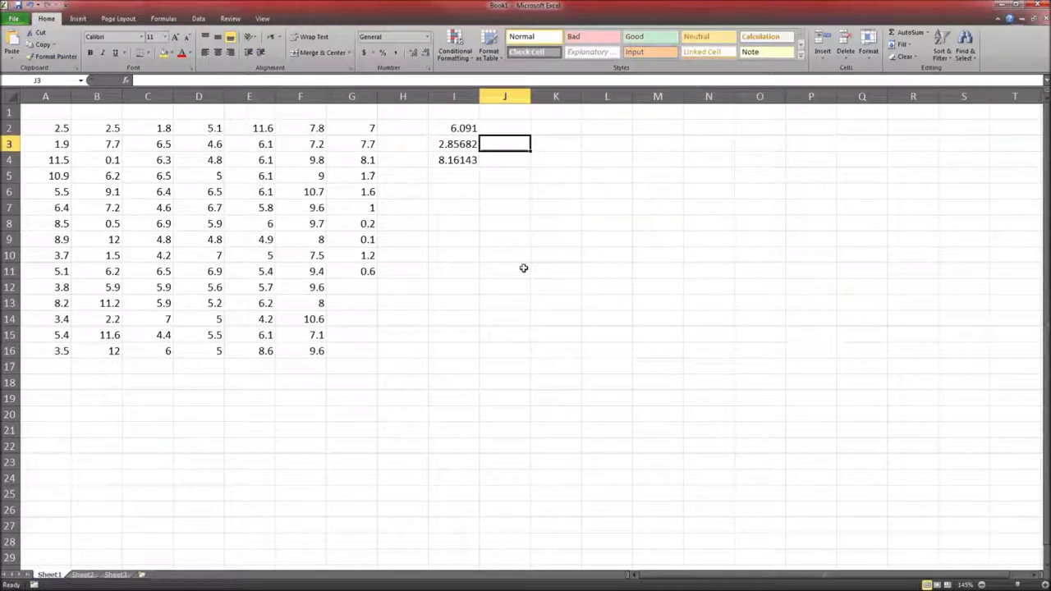
key(Down)
key(Left)
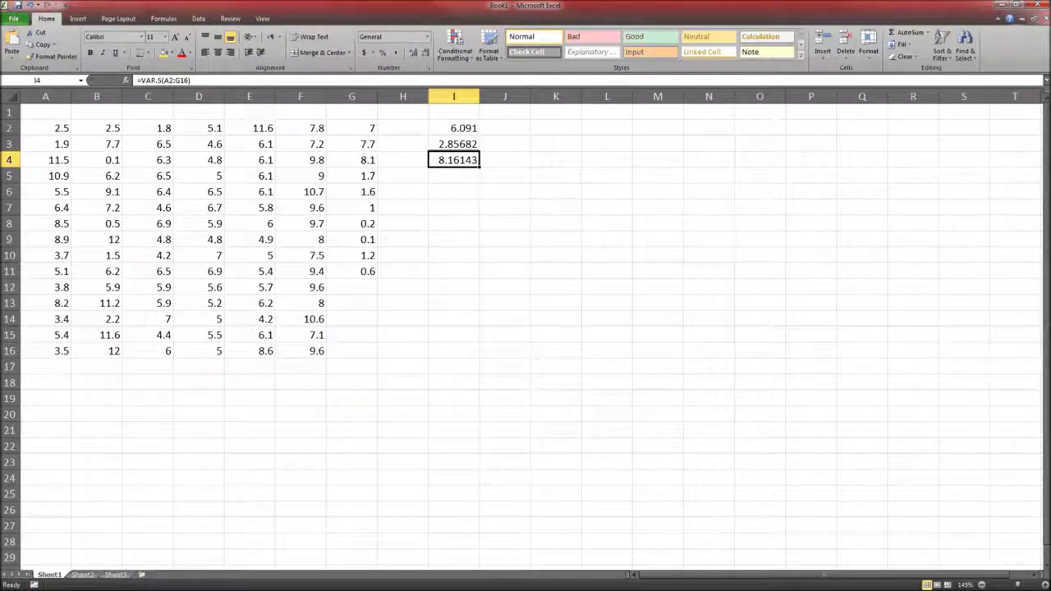
key(Up)
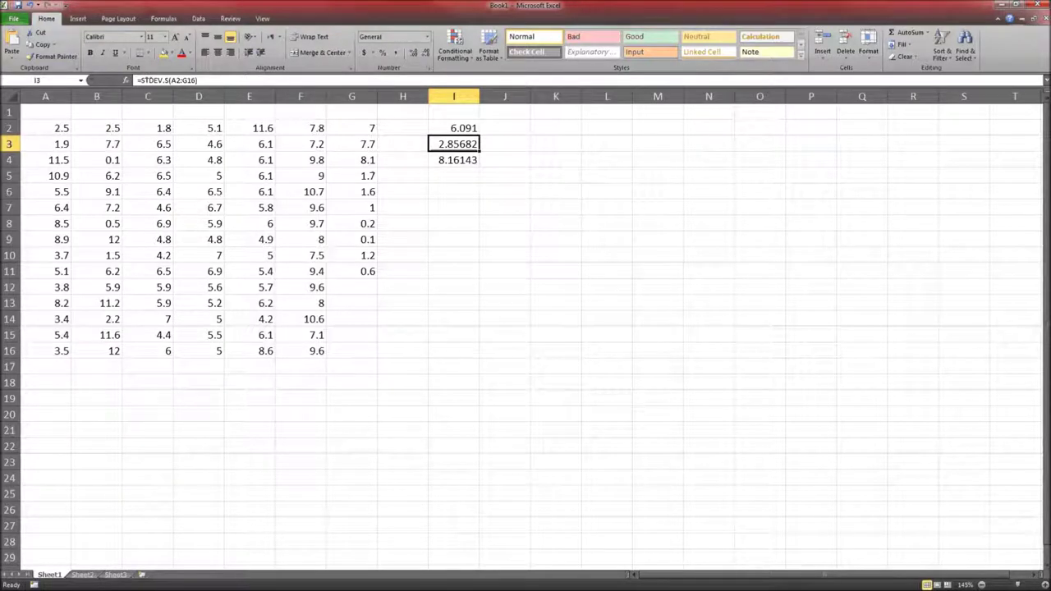
click(505, 144)
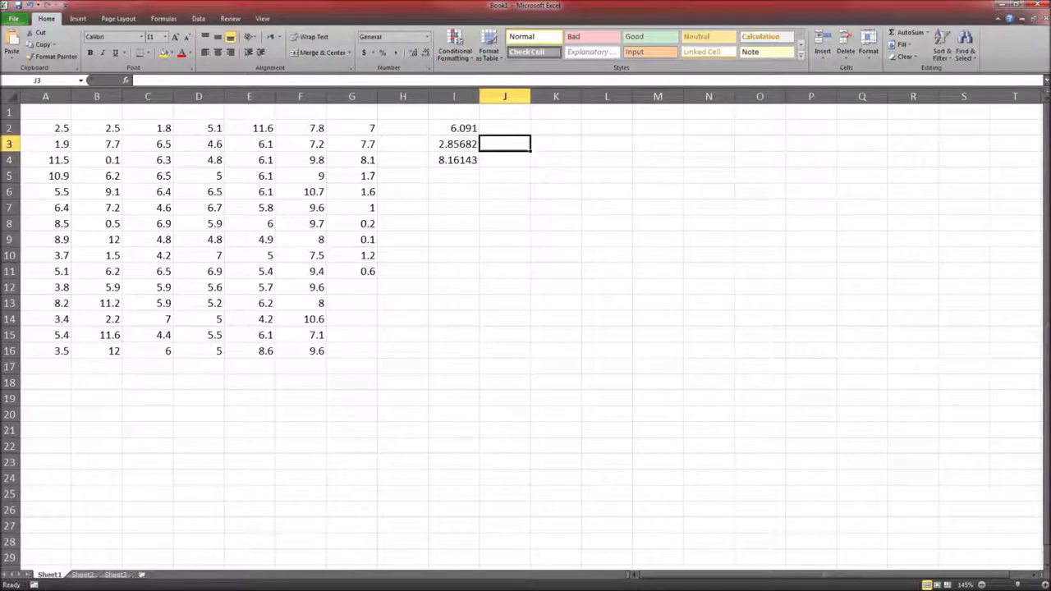
Enter =I3^2 in J3, giving 8.16143, and compare it with the variance in I4
text(=)
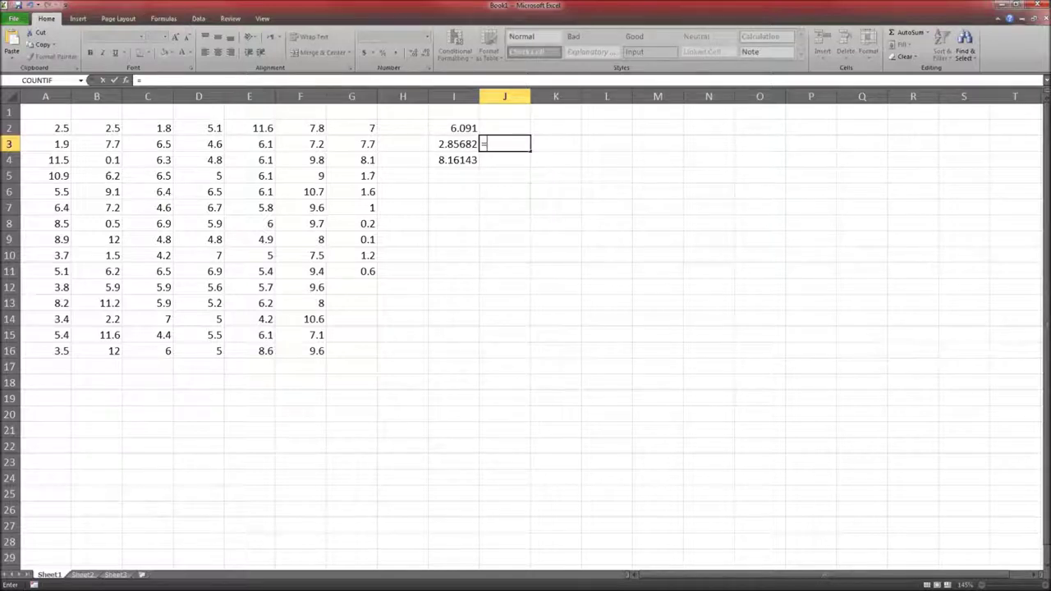
key(Left)
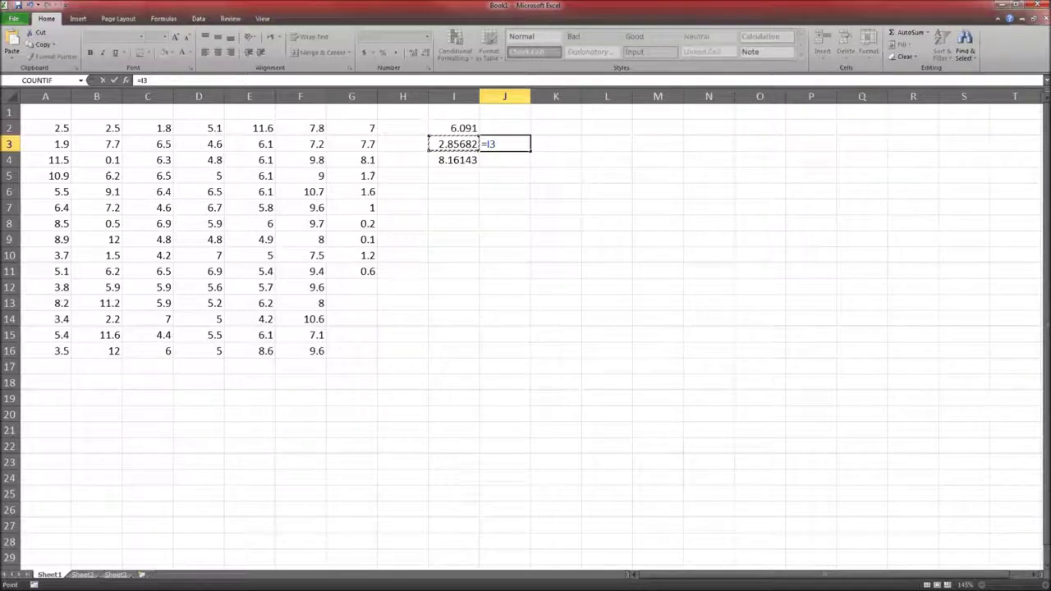
text(^2)
key(Return)
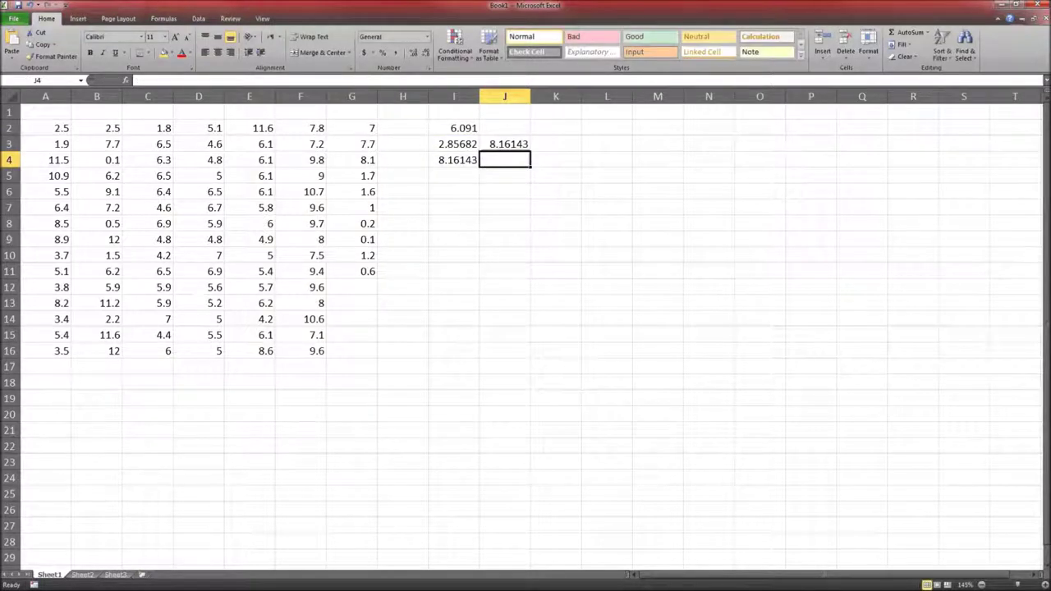
click(504, 144)
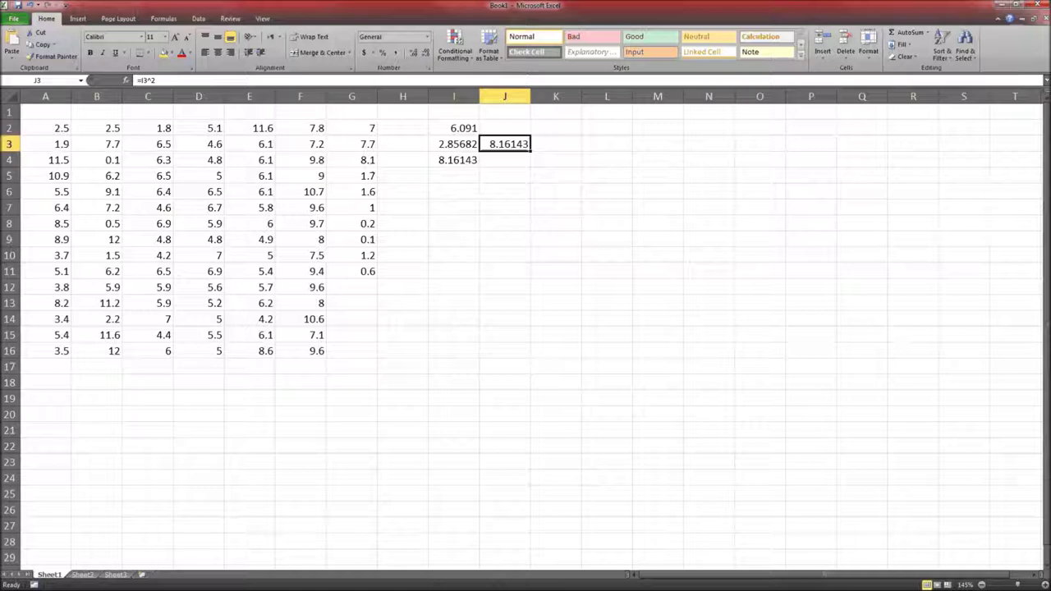
click(453, 160)
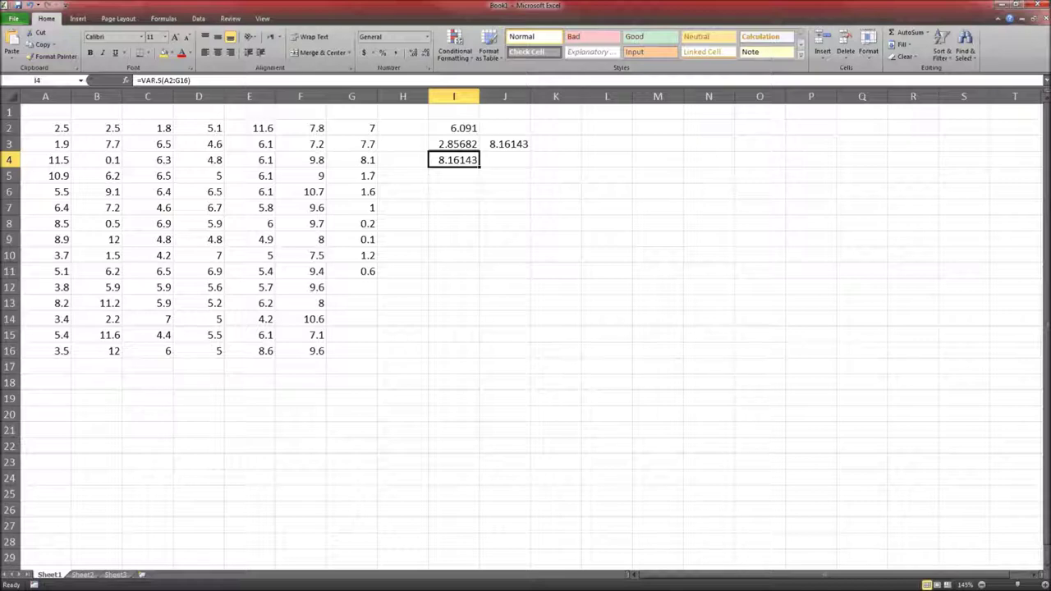
click(504, 159)
Enter =I4^0.5 in J4 for the variance's square root, 2.85682
text(=)
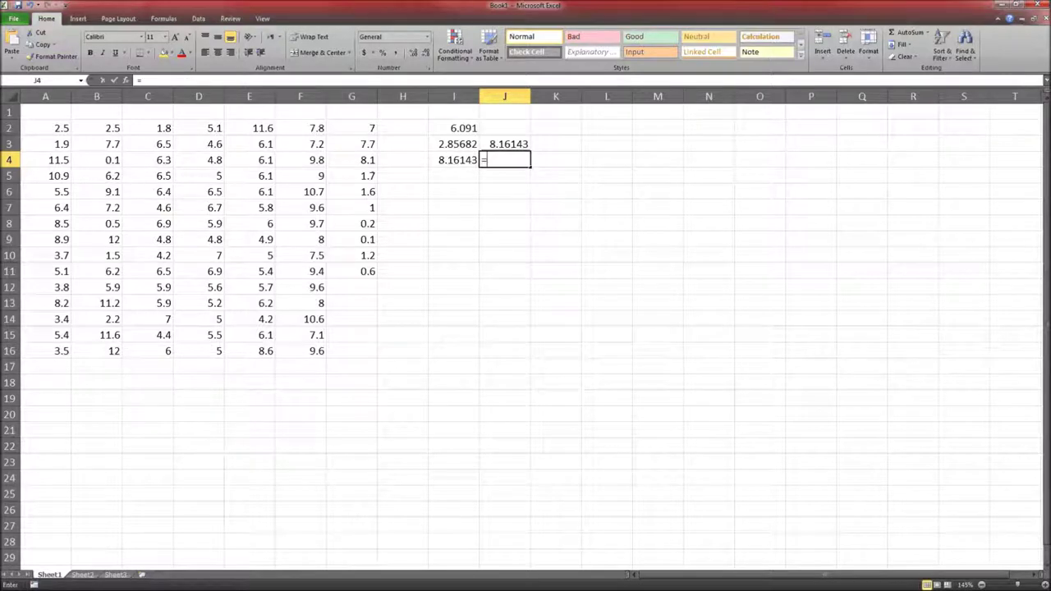
key(Up)
key(Left)
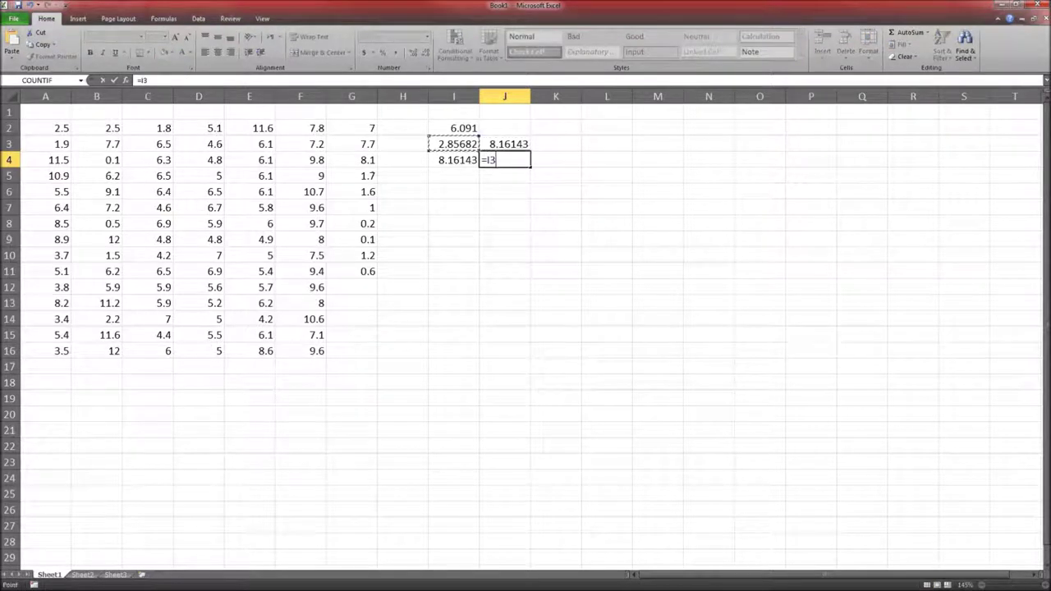
key(Down)
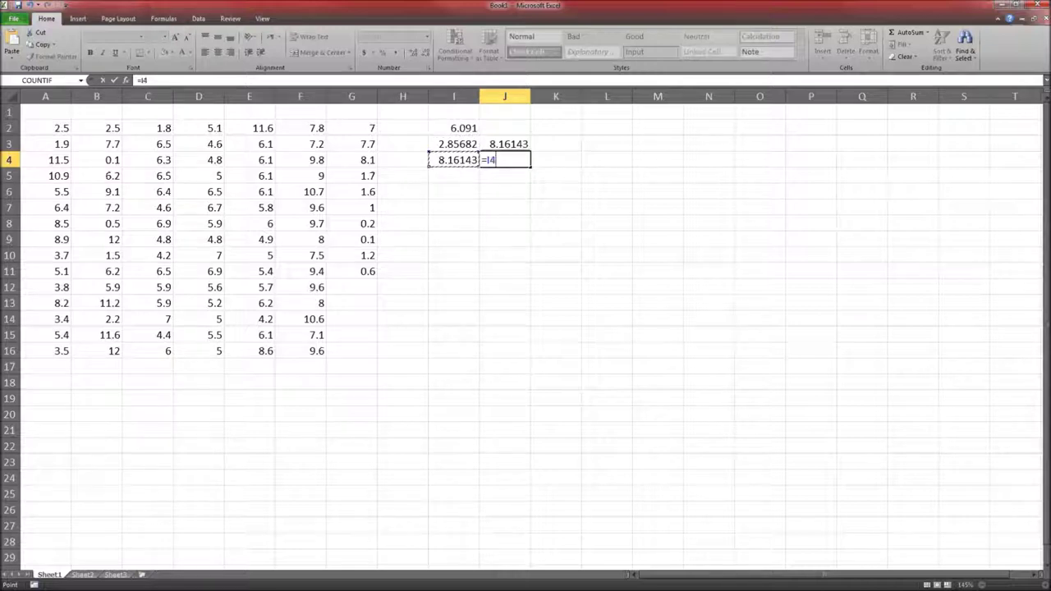
text(^)
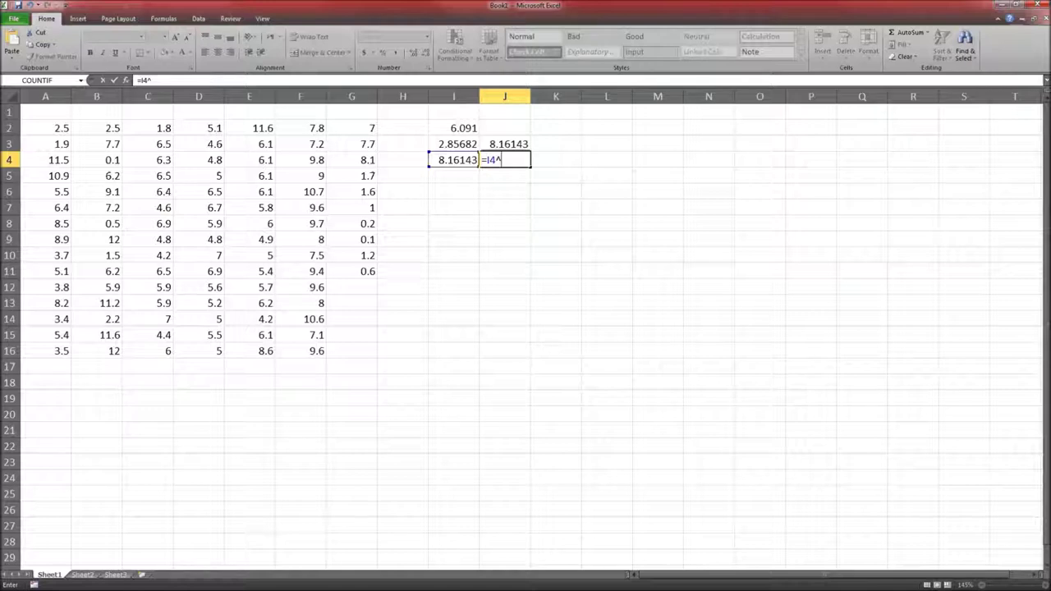
text(0.5)
key(Return)
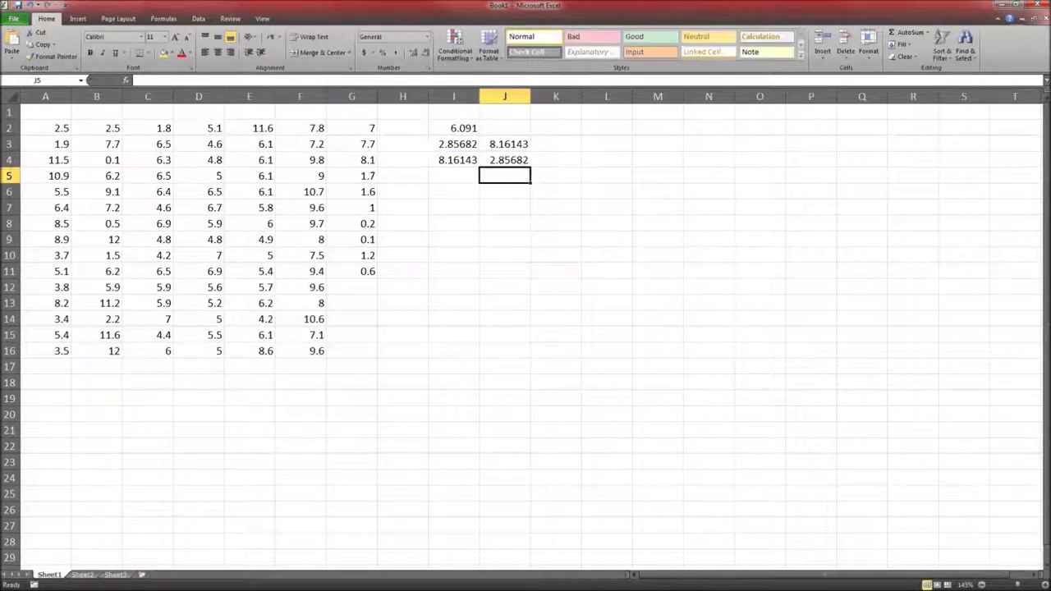
click(505, 159)
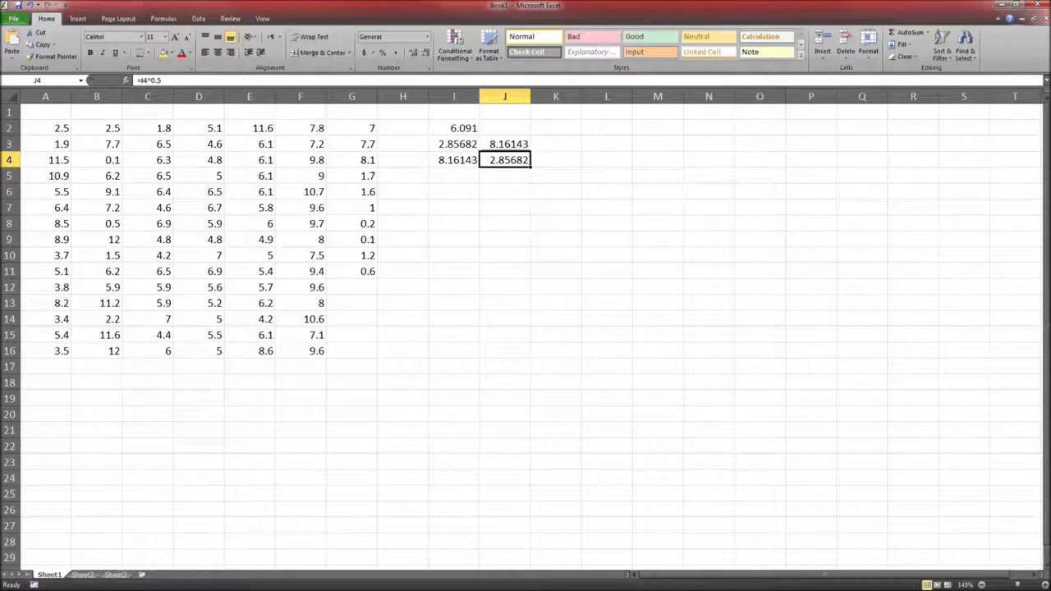
click(454, 143)
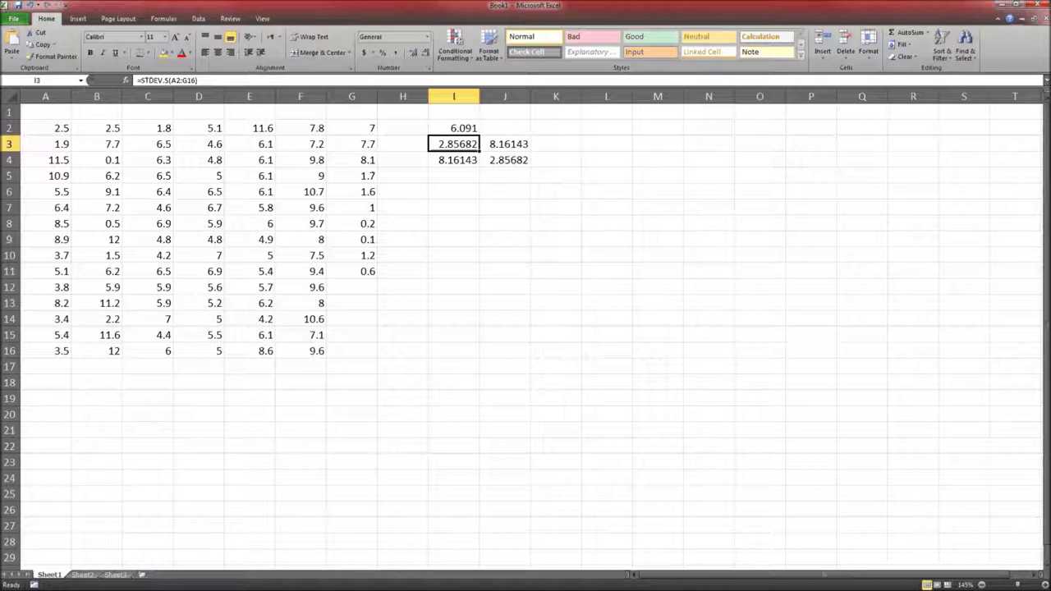
click(505, 144)
click(505, 176)
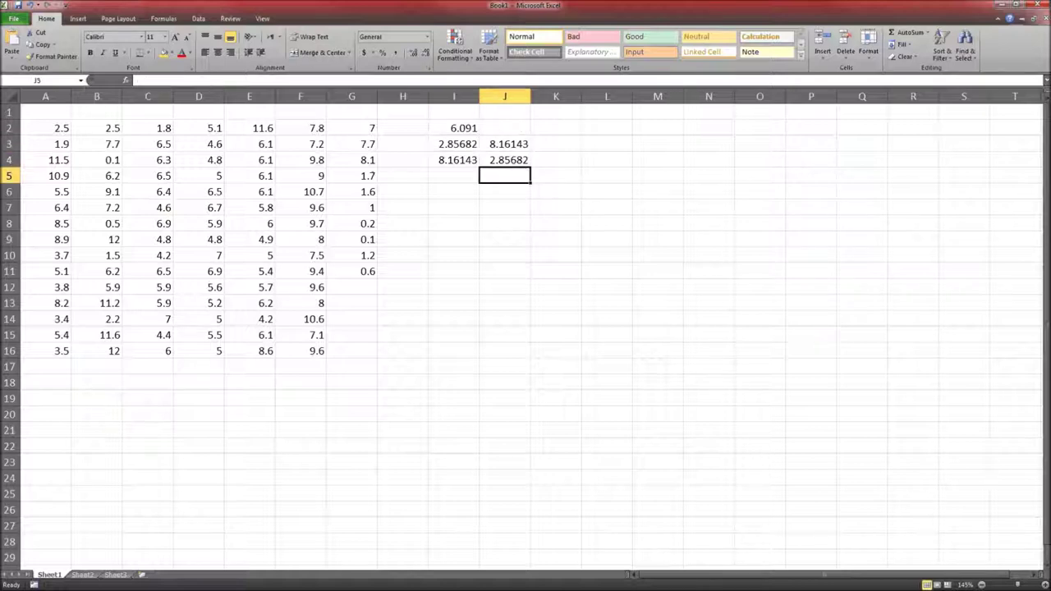
click(505, 159)
Add =I4^(1/2) in J5 and =SQRT(I4) in J6 as alternative square roots
click(505, 176)
text(=)
click(457, 160)
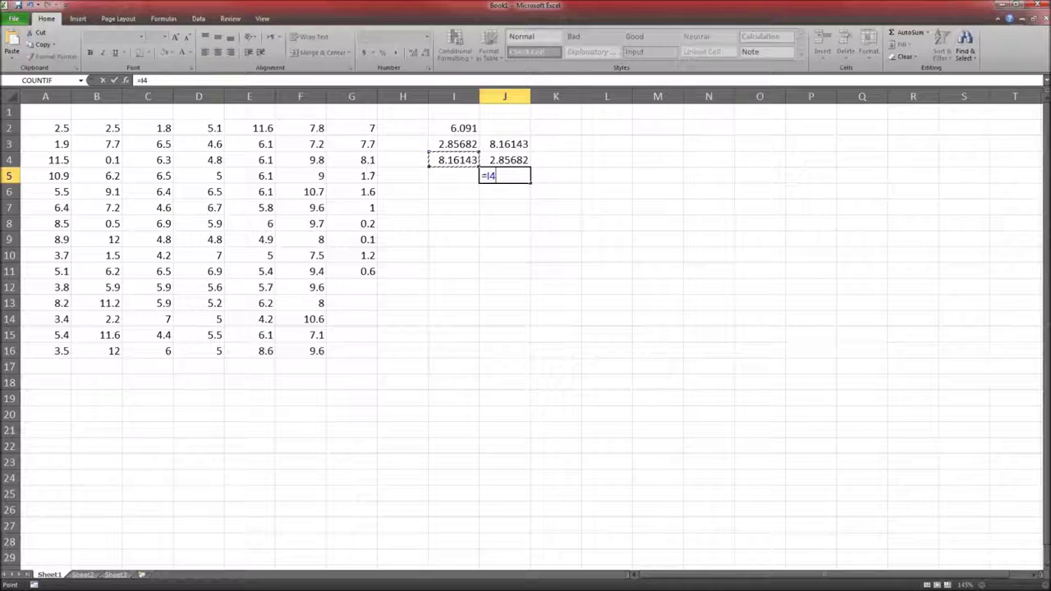
text(^(1/2))
key(Return)
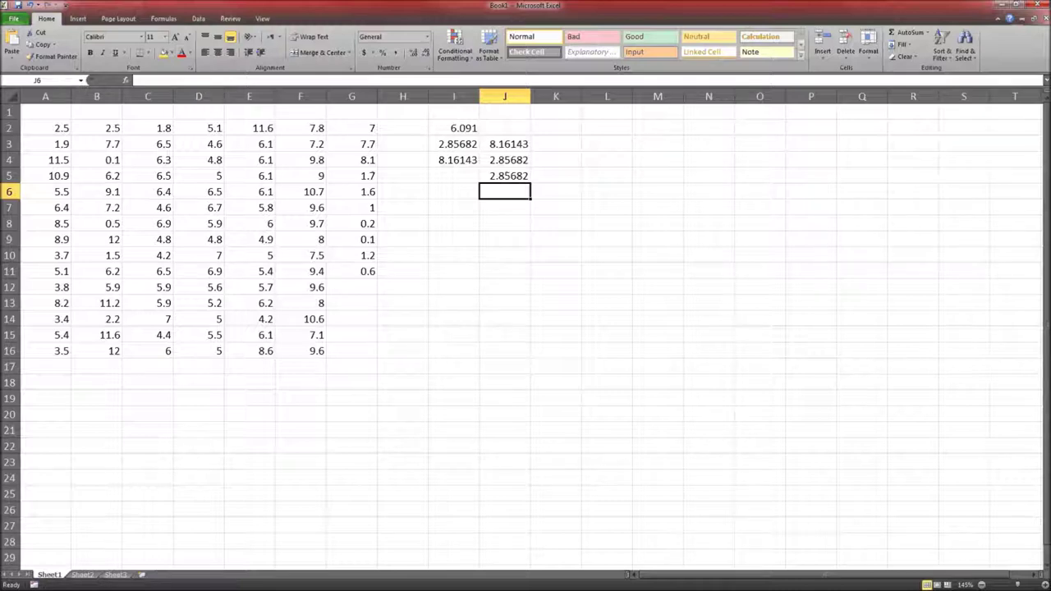
text(=sqrt)
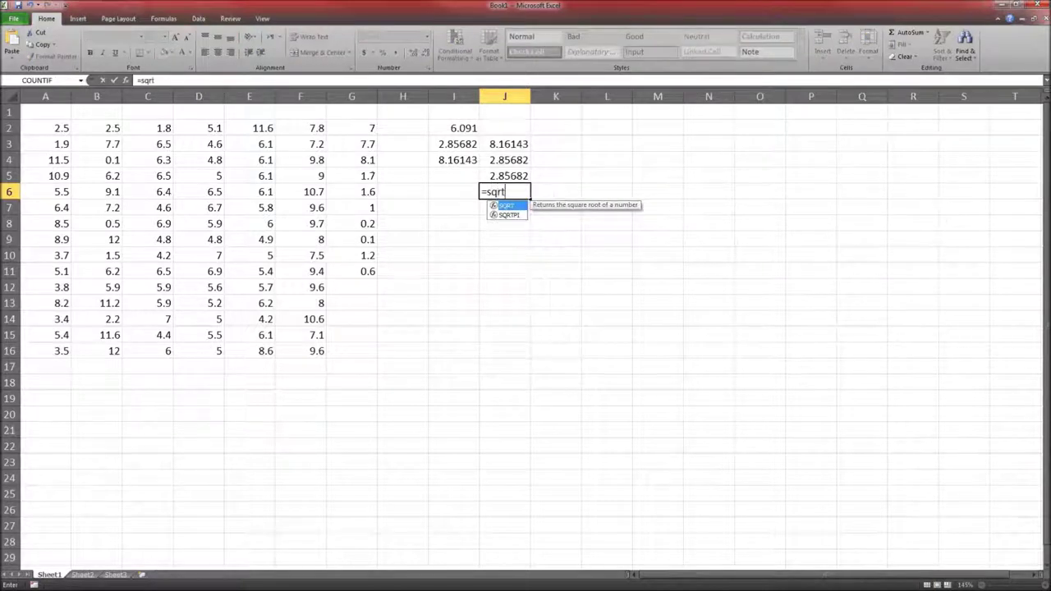
text(()
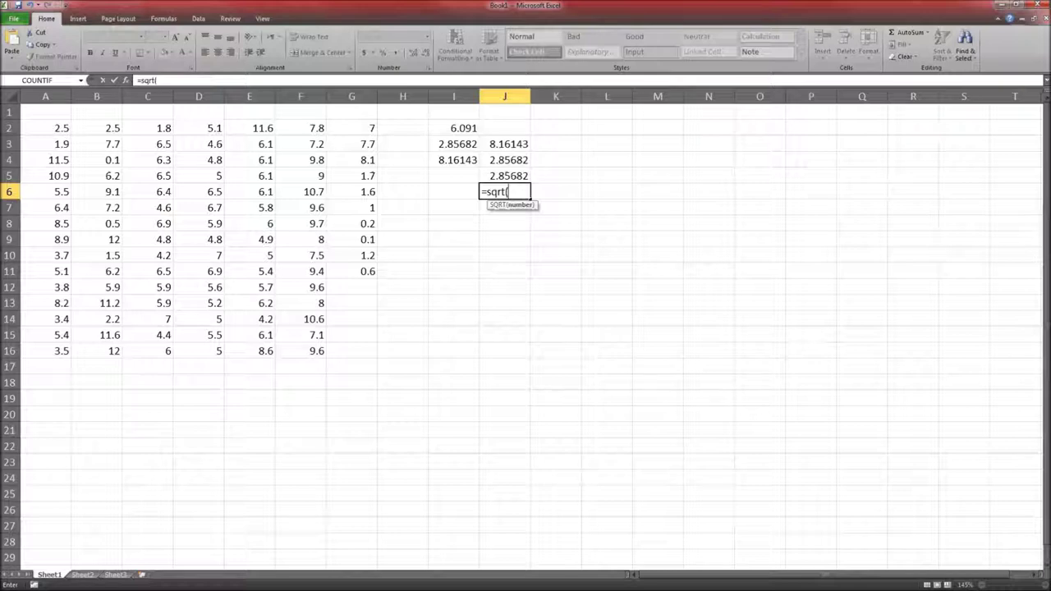
click(443, 160)
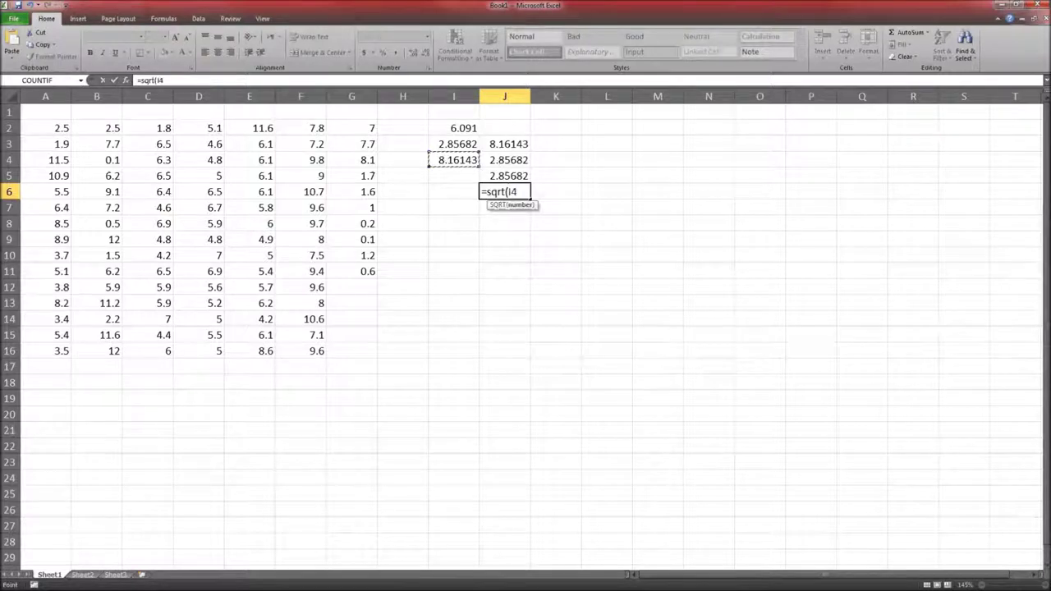
key(Return)
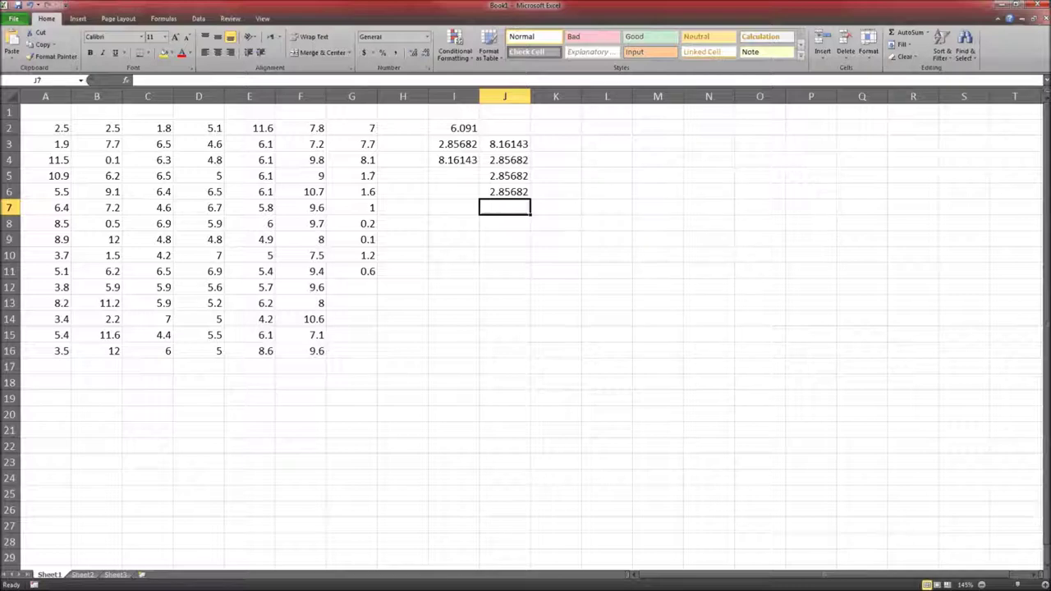
Compare the three square-root formulas in J6, J5 and J4
click(505, 191)
click(505, 176)
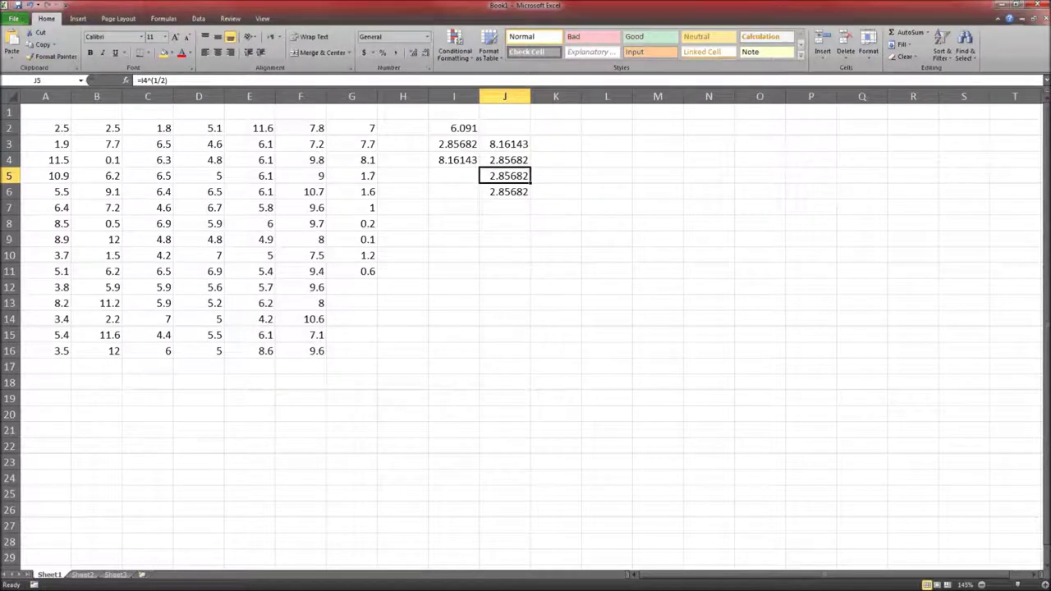
click(504, 160)
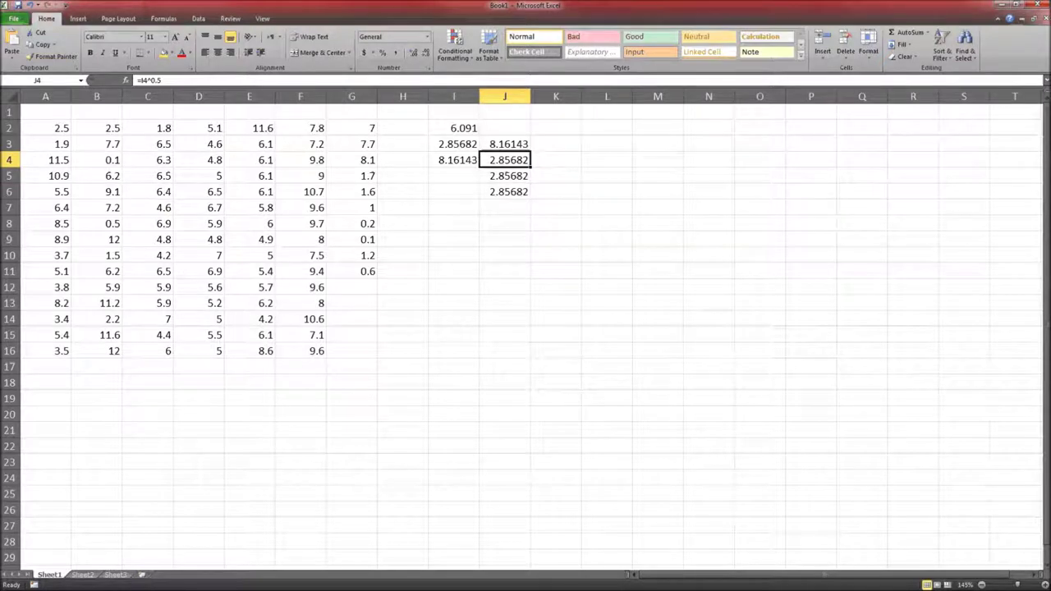
click(504, 208)
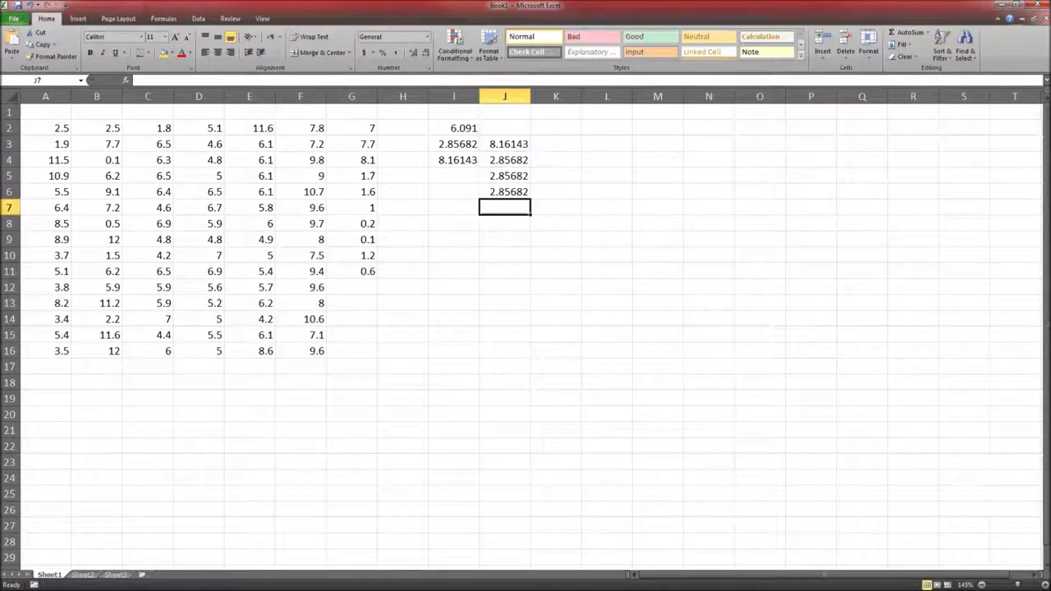
click(504, 223)
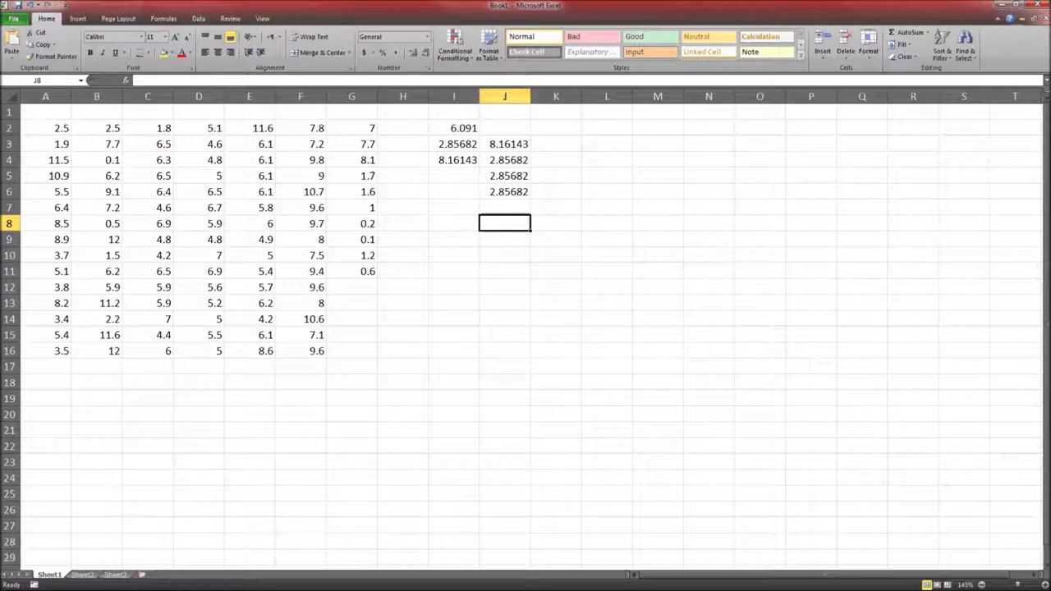
View the Figure 2.16 Histogram of Waiting Times in Connect, then close the image
key(alt+Tab)
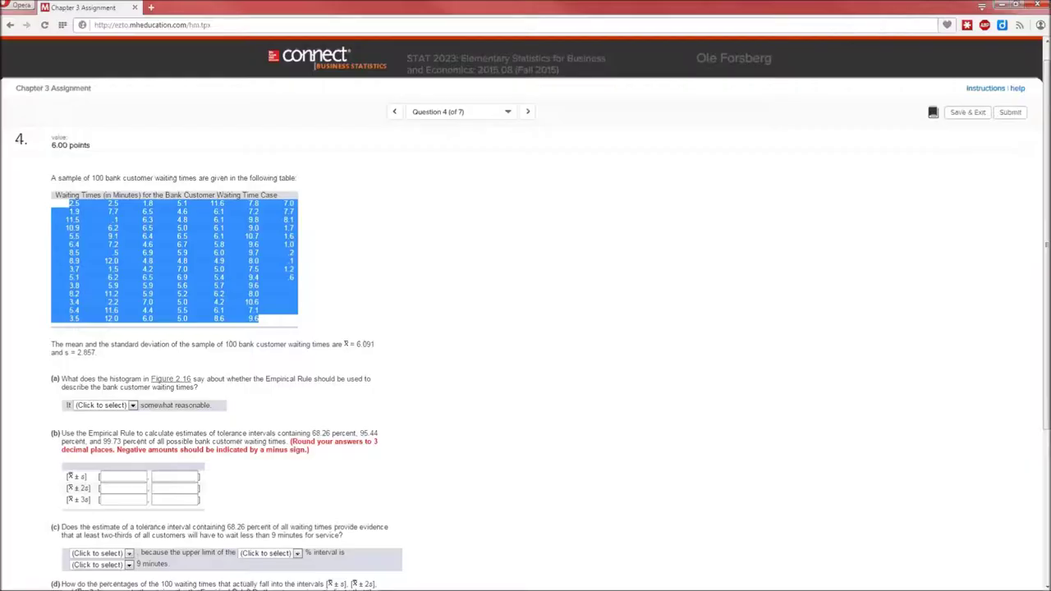
click(95, 285)
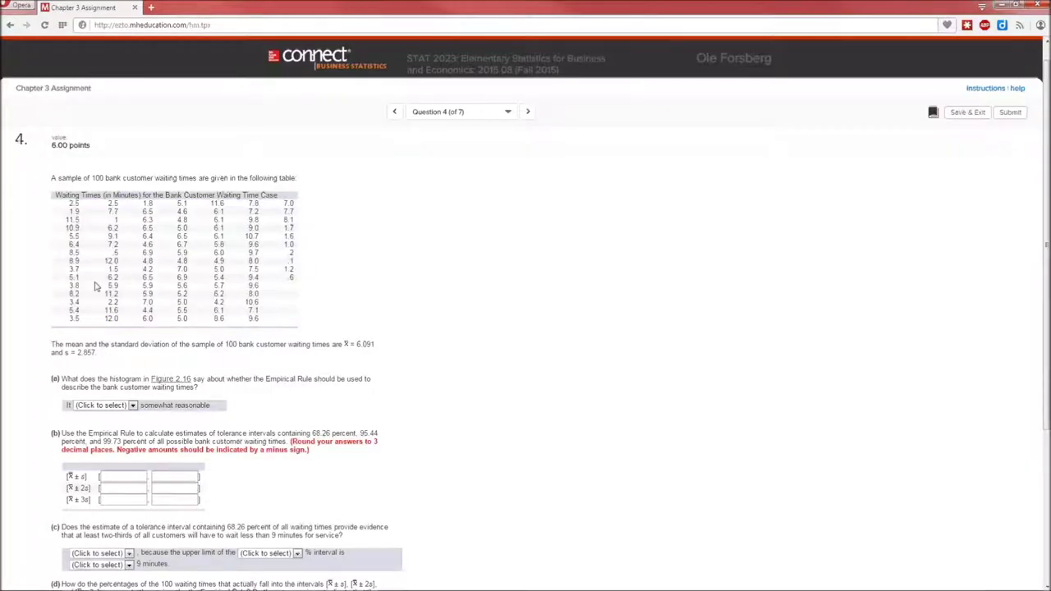
scroll(94, 285, down, 3)
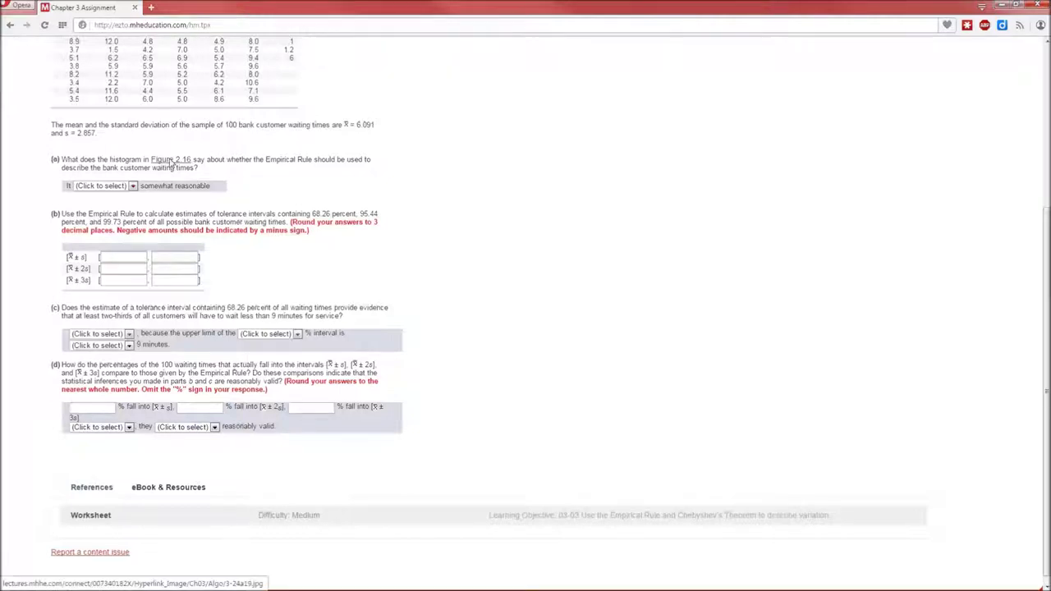
click(170, 160)
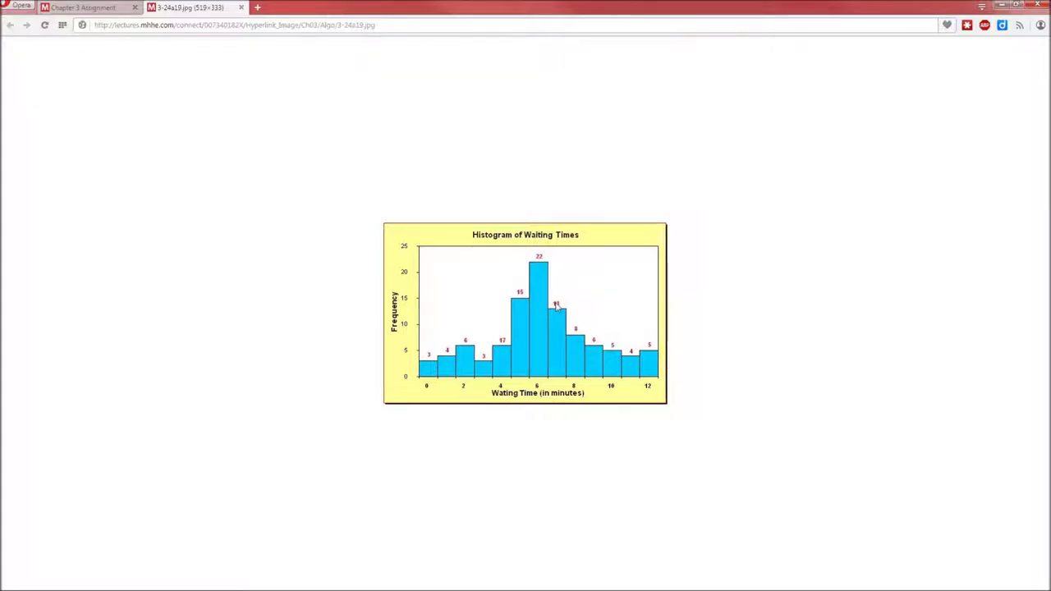
click(241, 7)
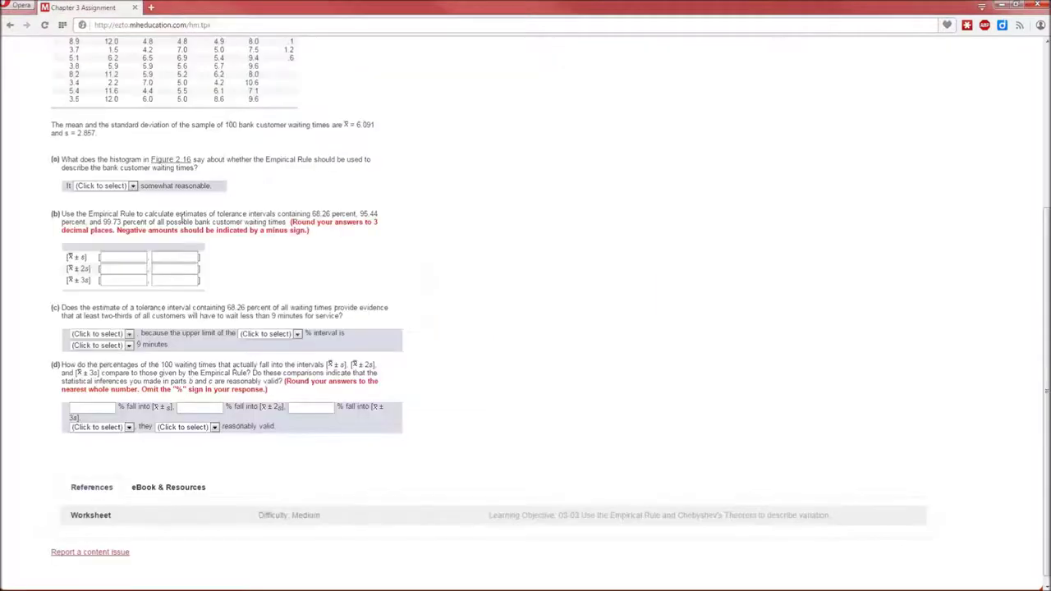
Set part (a)'s answer to 'It is somewhat reasonable' and return to the Excel workbook
click(122, 186)
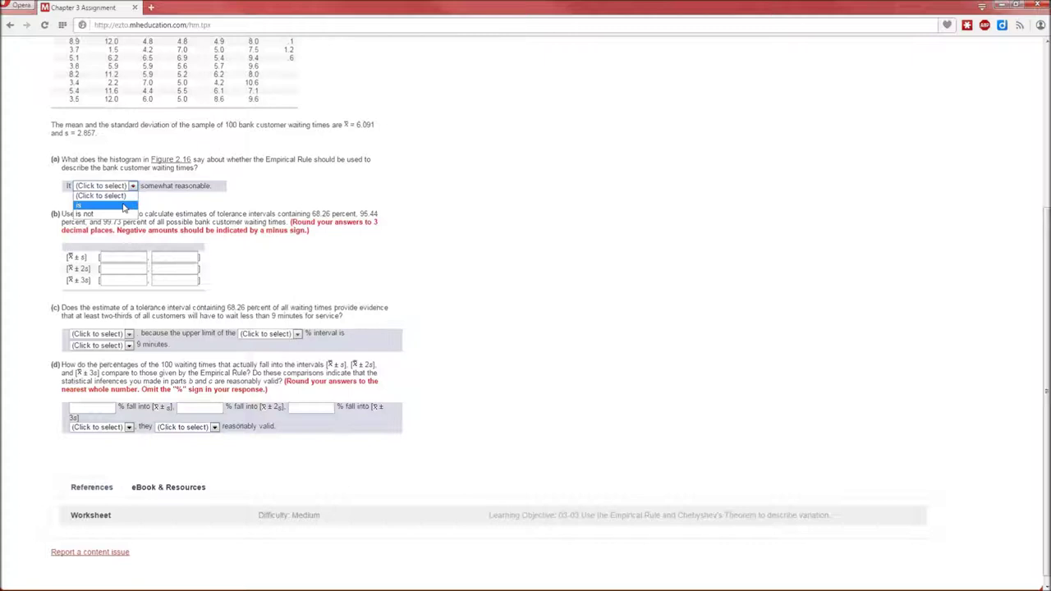
click(124, 206)
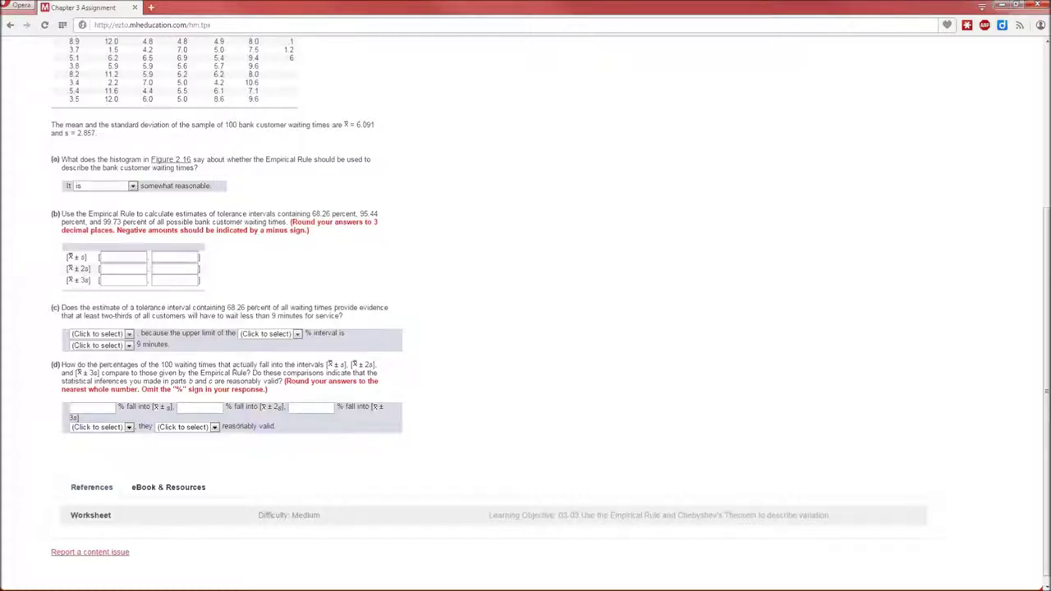
key(alt+Tab)
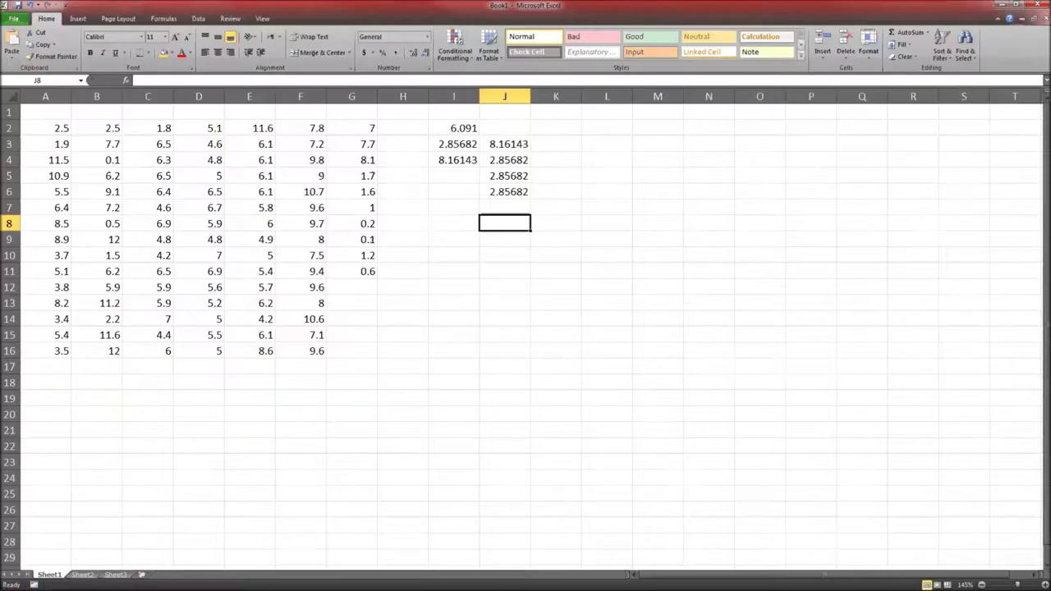
Check the mean and standard deviation, then delete the variance and square-root helper results
click(464, 128)
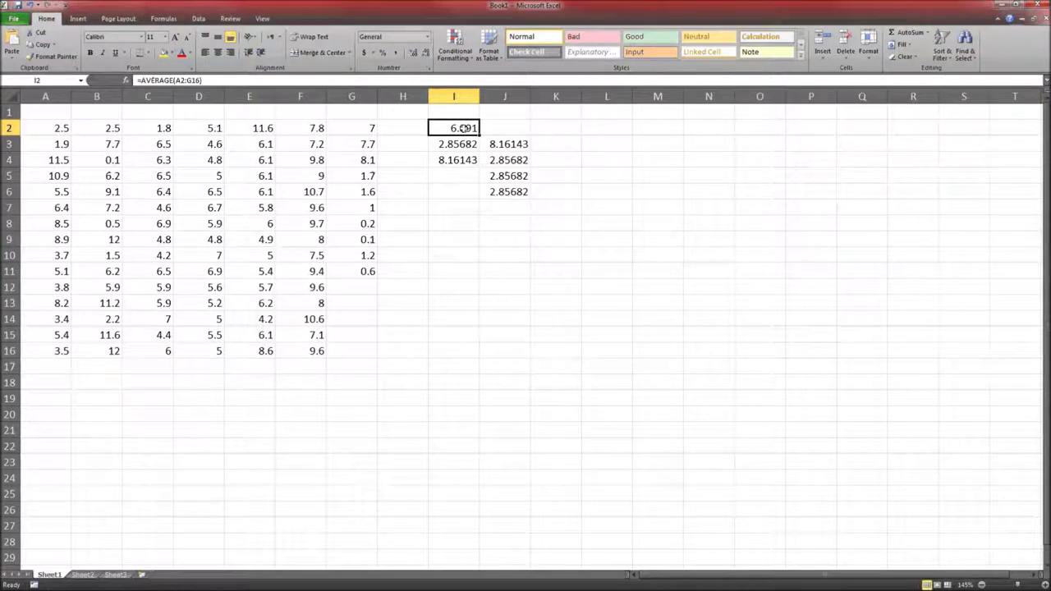
click(464, 144)
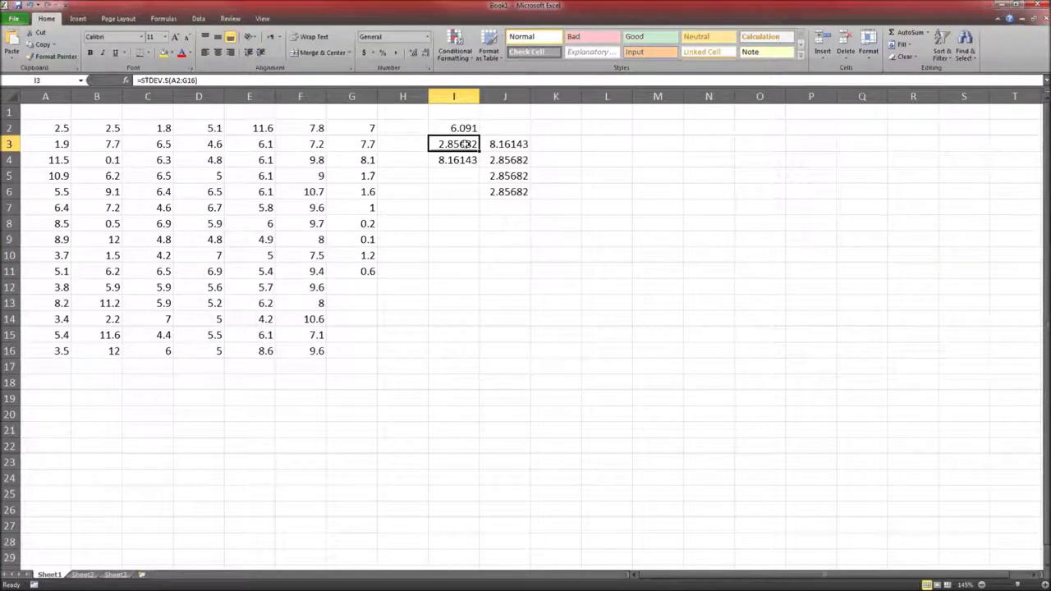
drag(407, 161, 510, 144)
key(Delete)
key(Delete)
Compute the x̄ ± s limits in K3 (=I2-I3) and L3 (mean plus standard deviation)
click(558, 146)
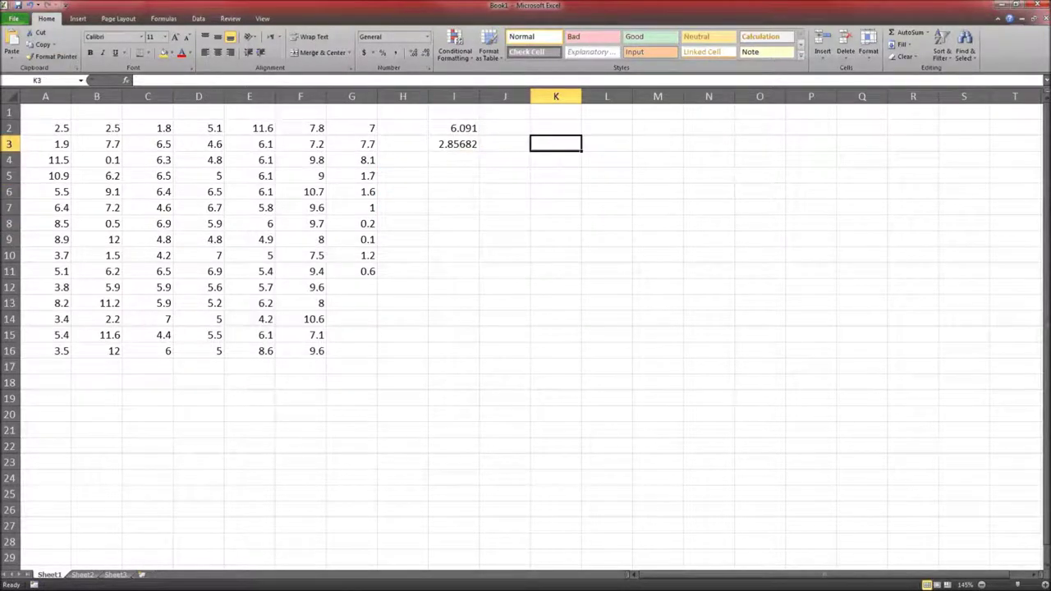
text(=I2)
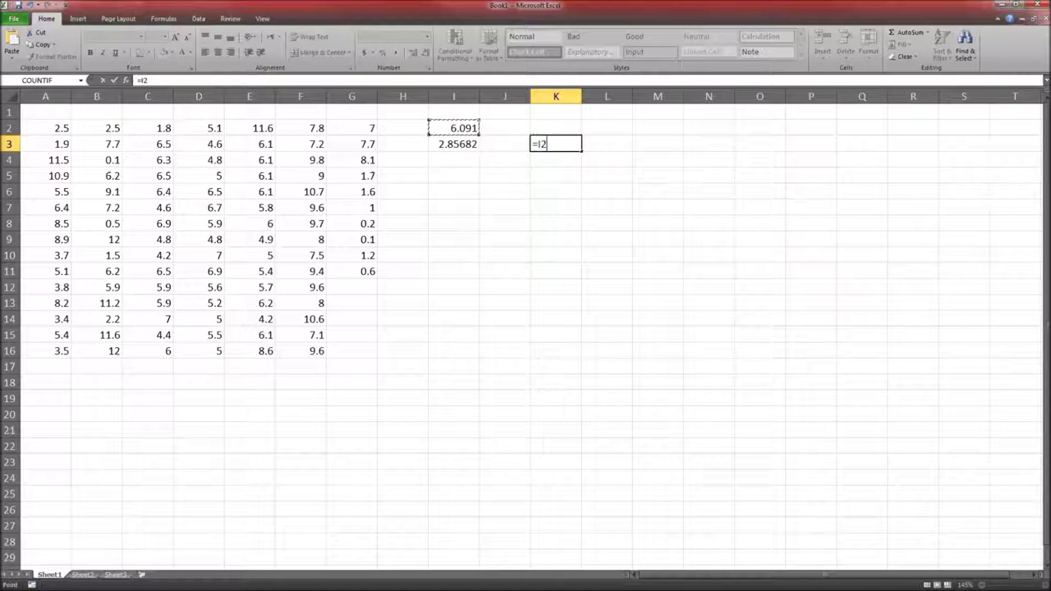
text(-I3)
key(Return)
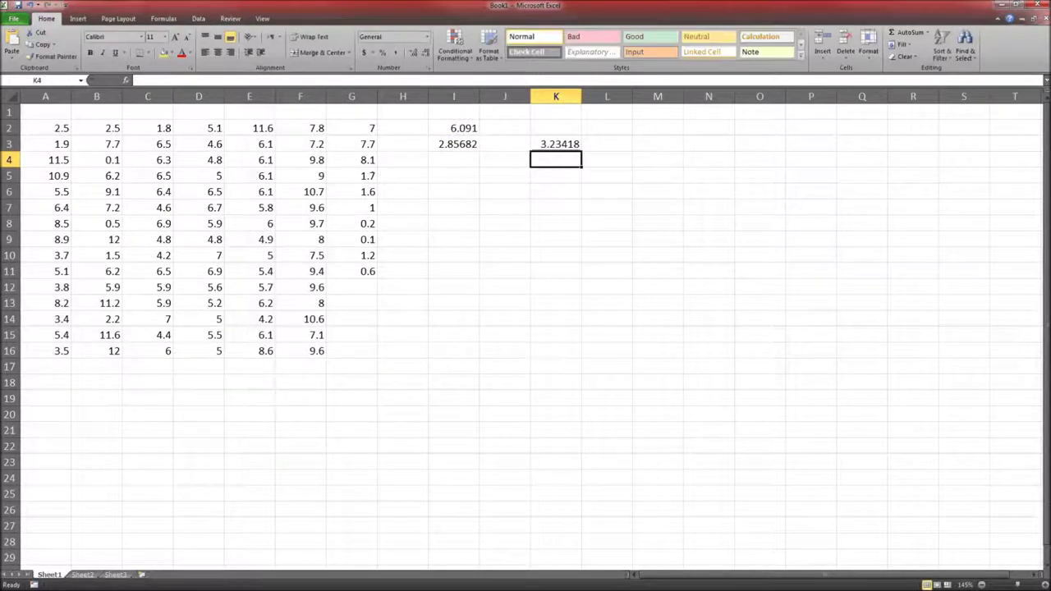
key(Up)
key(Right)
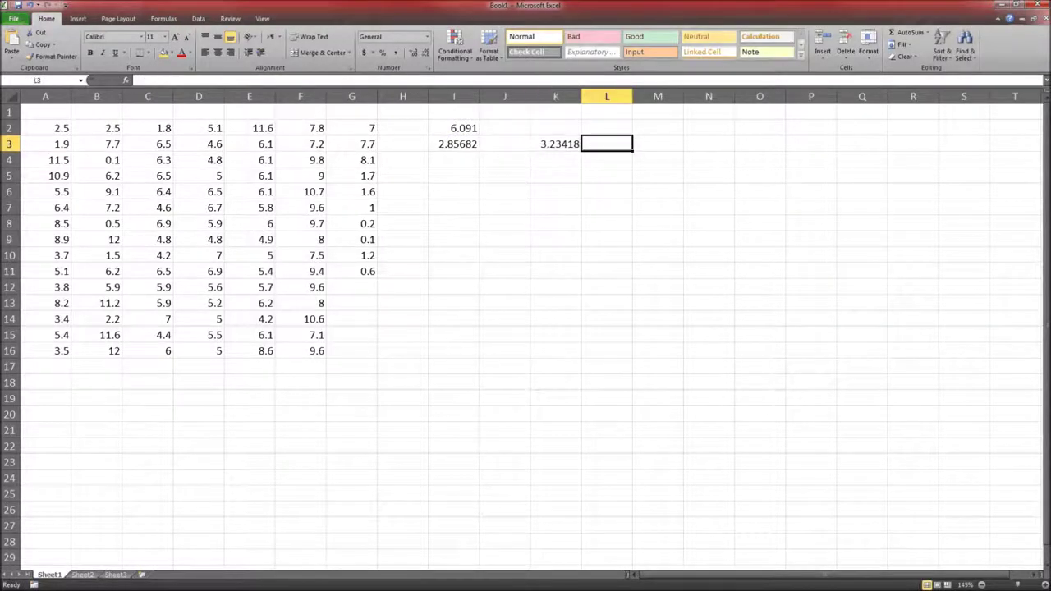
text(=)
key(Left)
key(Left)
key(Left)
key(Up)
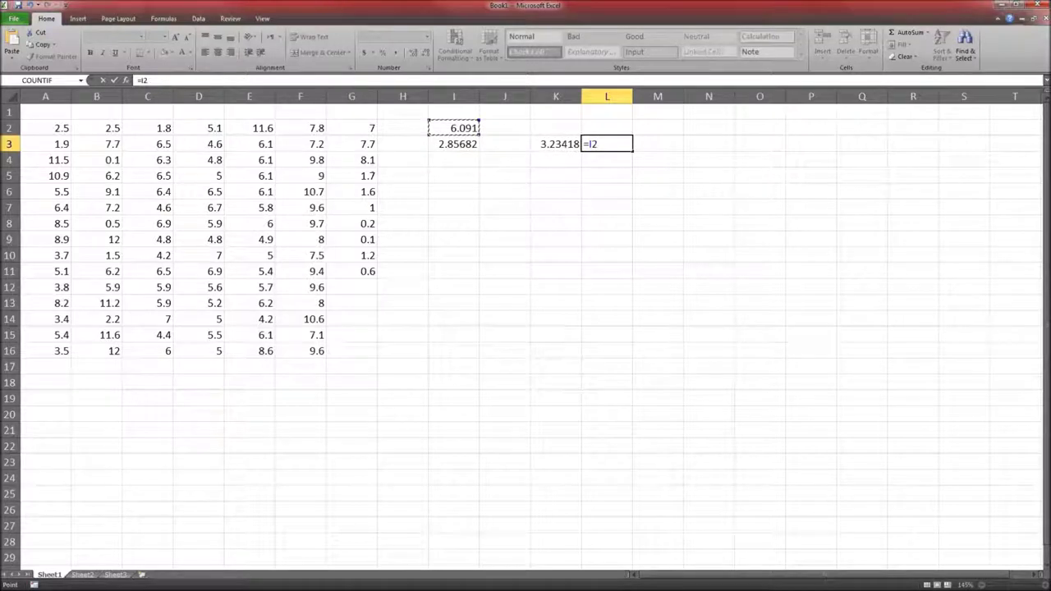
text(+)
key(Left)
key(Left)
key(Return)
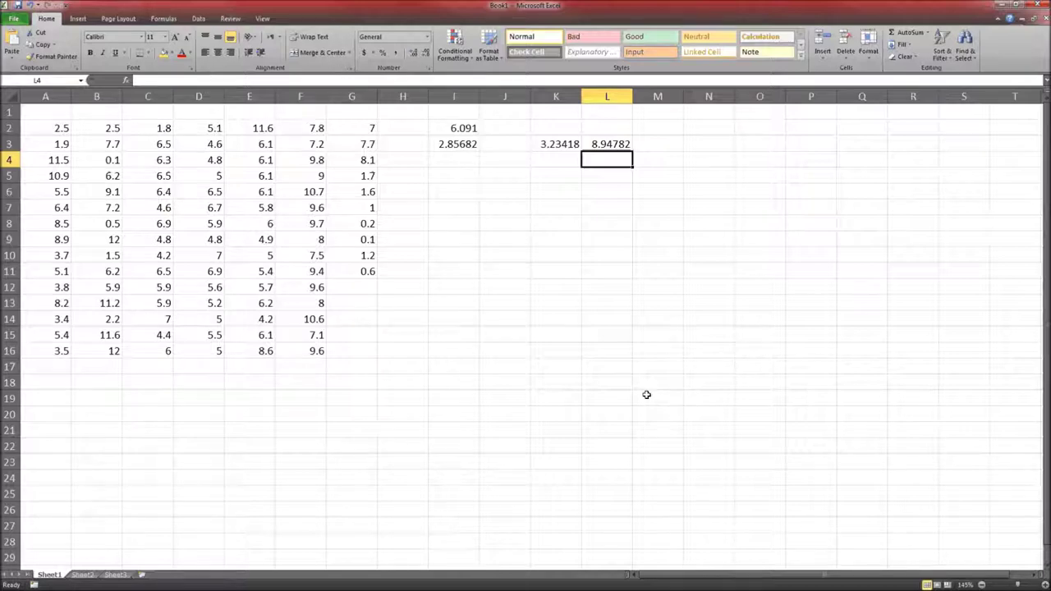
Enter the x̄ ± s limits 3.234 and 8.948 in the Connect assignment
key(alt+Tab)
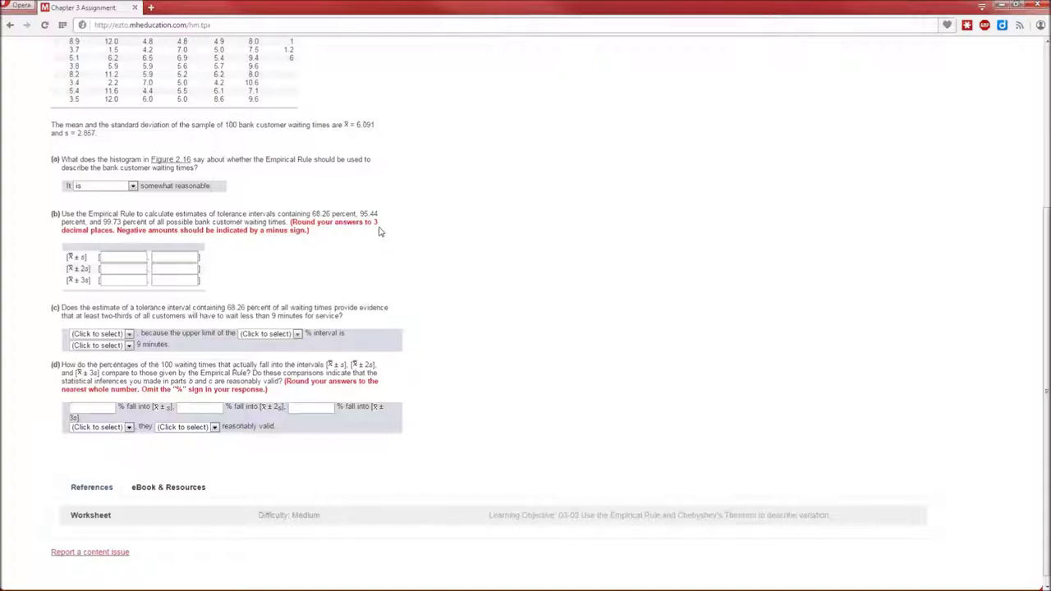
key(alt+Tab)
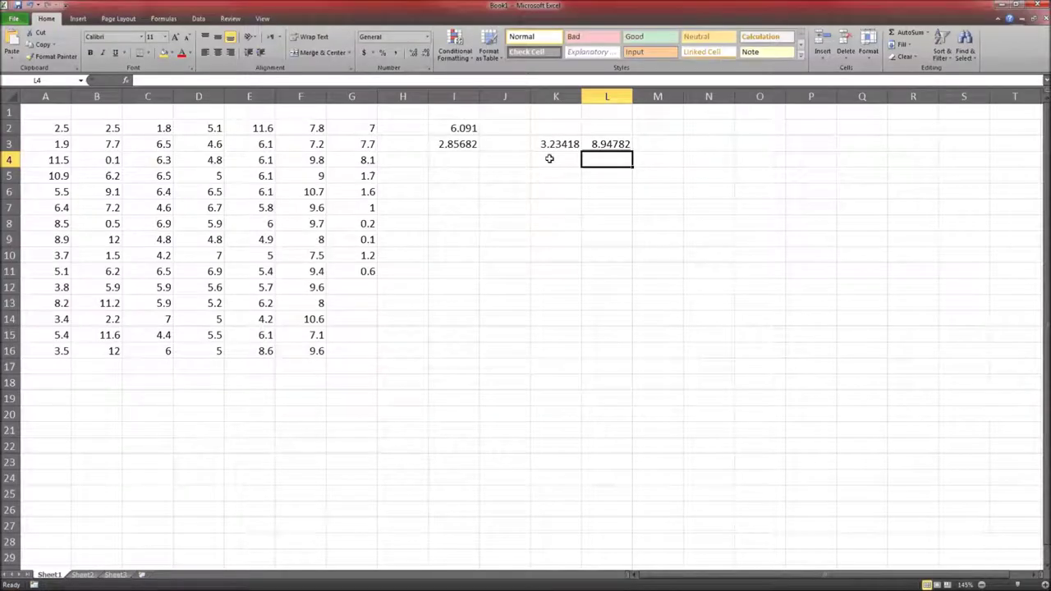
key(alt+Tab)
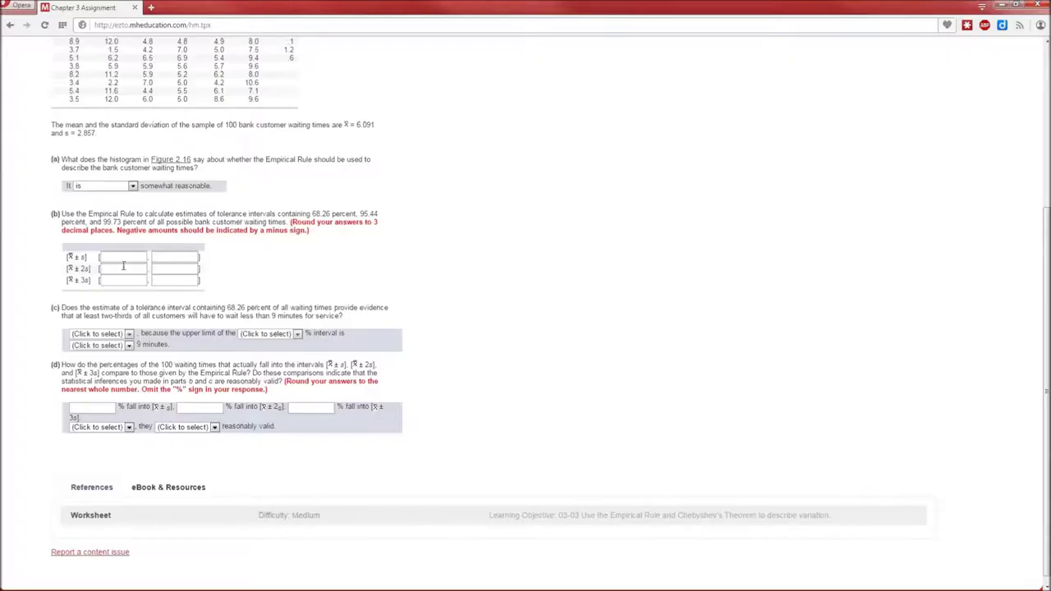
click(122, 256)
text(3.234)
key(alt+Tab)
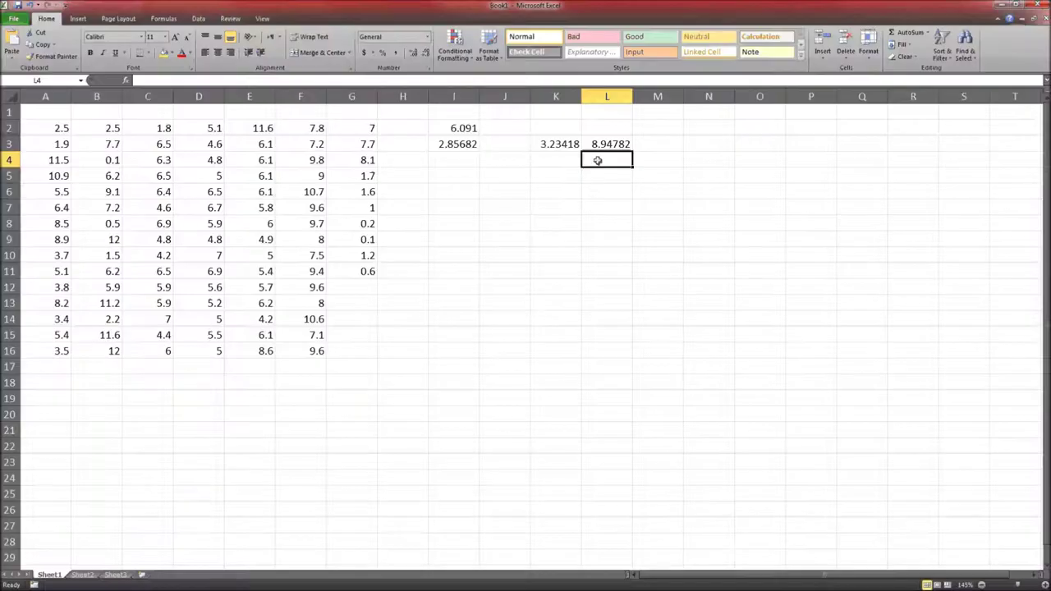
key(alt+Tab)
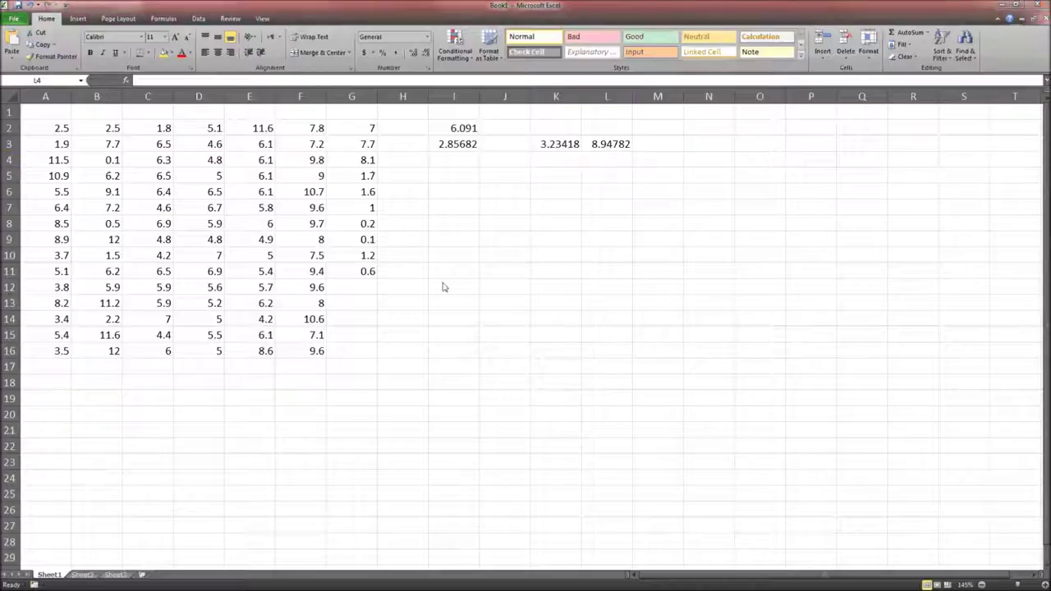
text(8.948)
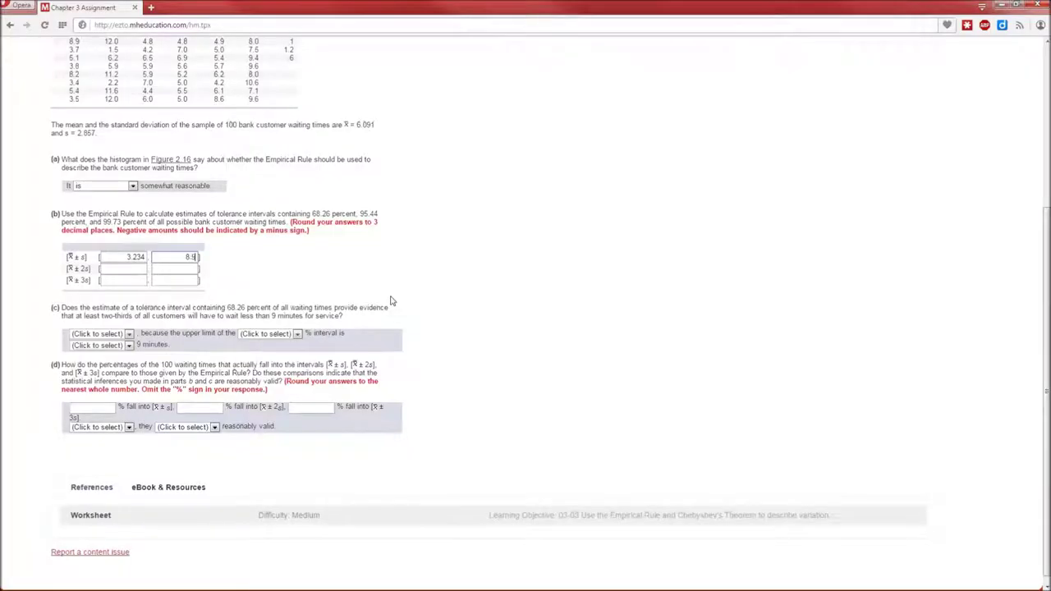
key(Tab)
key(ctrl+plus)
key(ctrl+plus)
key(ctrl+plus)
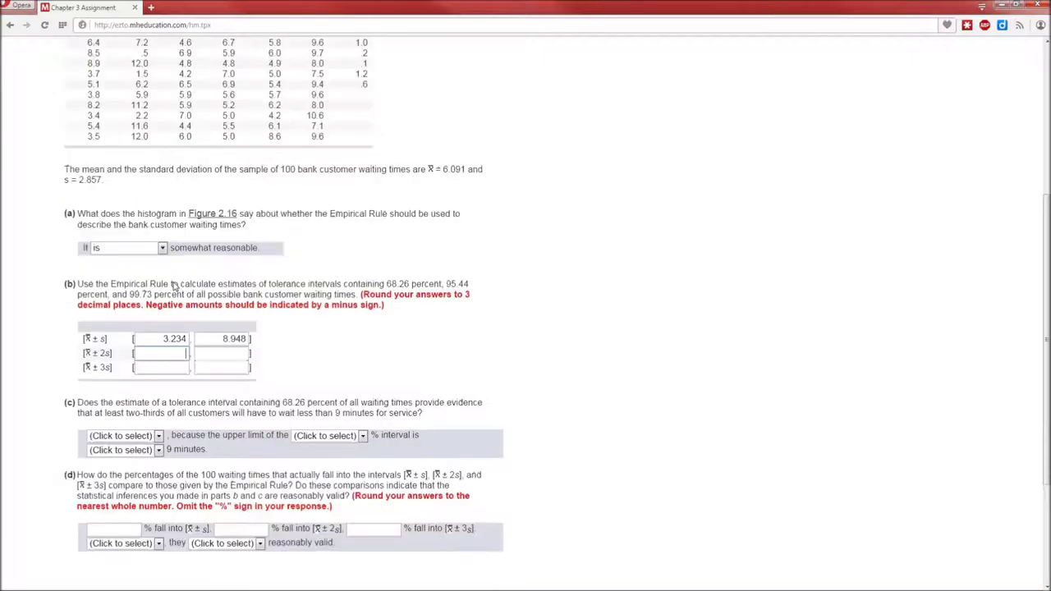
scroll(174, 283, down, 3)
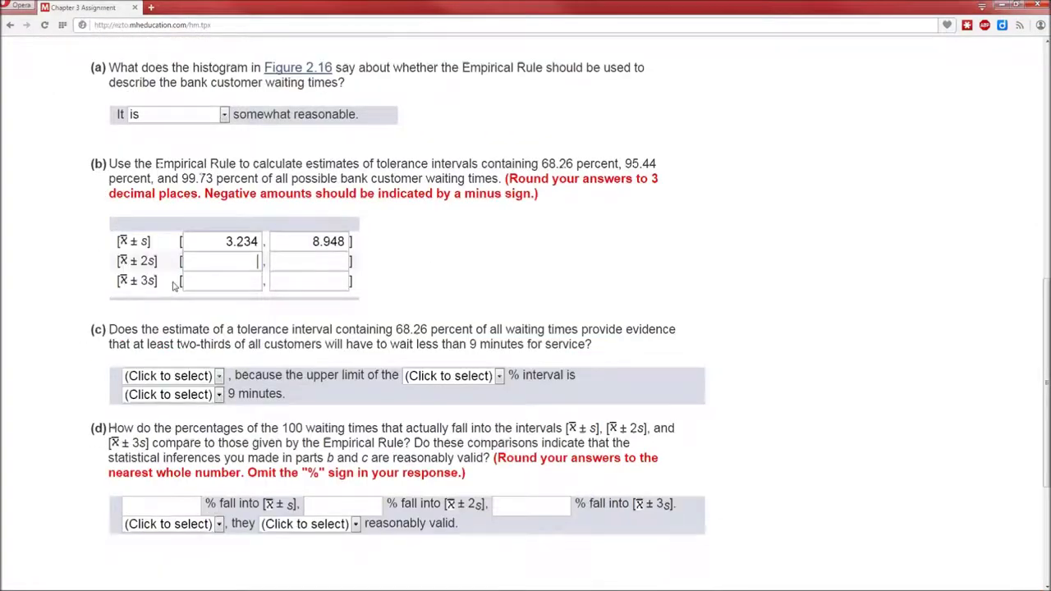
key(alt+Tab)
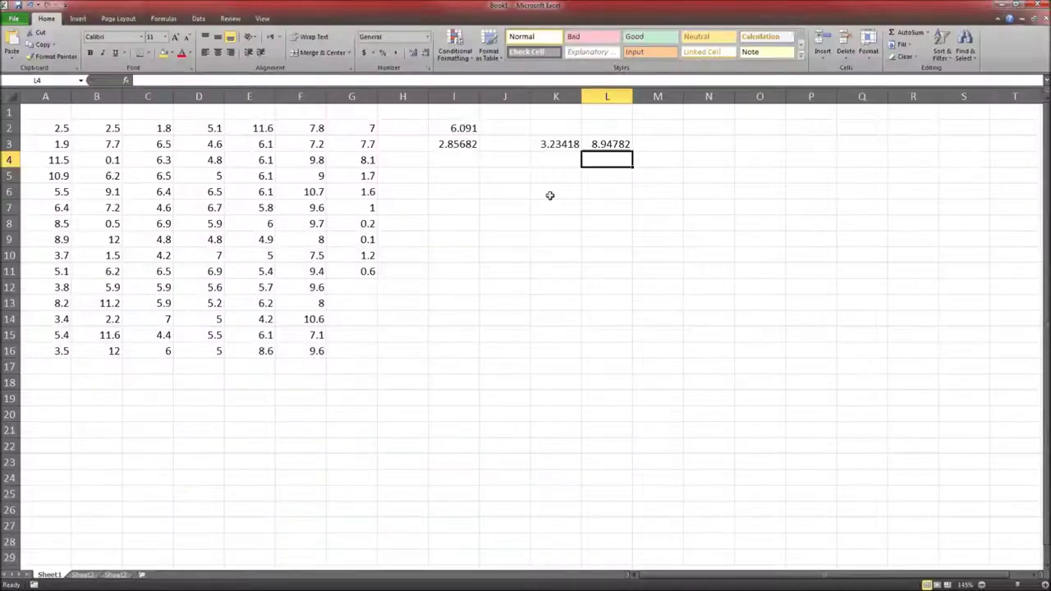
Enter =I2-2*I3 in K4 for the x̄ − 2s lower limit of 0.37736
key(Left)
text(=)
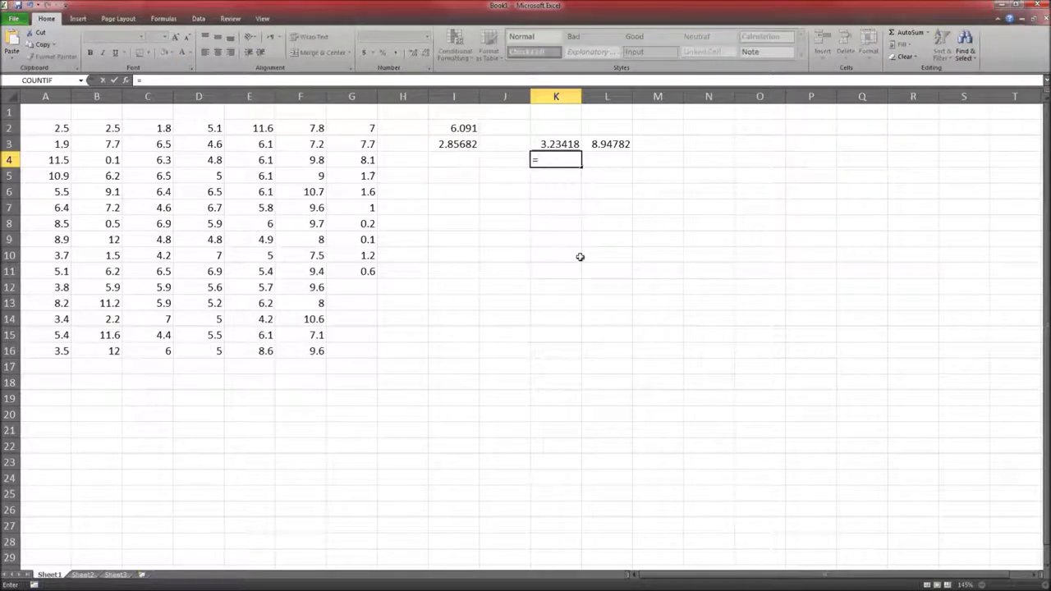
key(Left)
key(Left)
key(Up)
key(Up)
text(+)
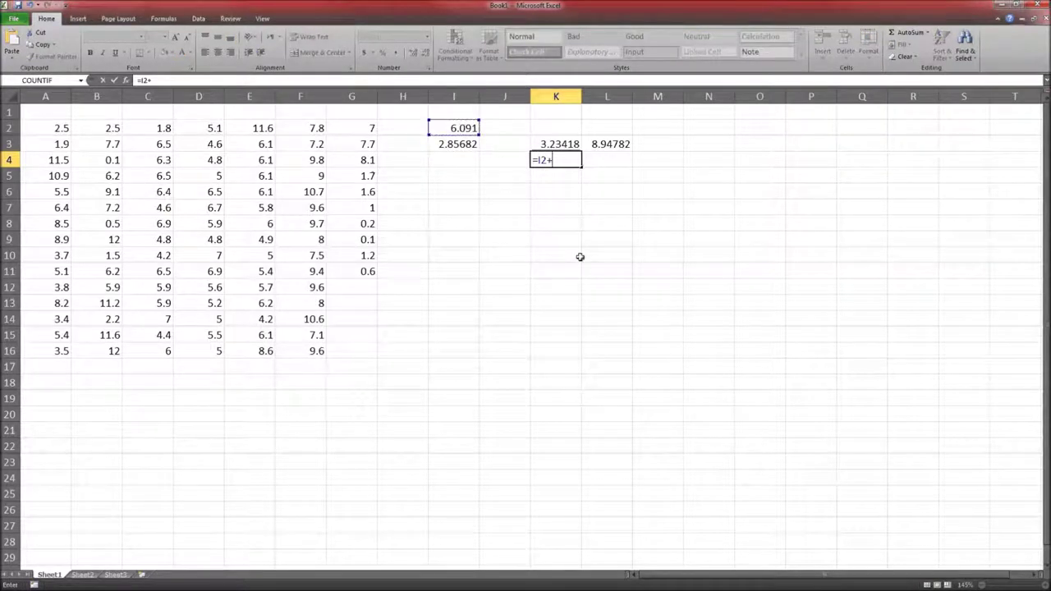
text(2)
key(BackSpace)
key(BackSpace)
text(-2*)
key(Left)
key(Return)
Enter =I2+2*I3 in L4 for the x̄ + 2s upper limit of 11.8046
key(Up)
key(Right)
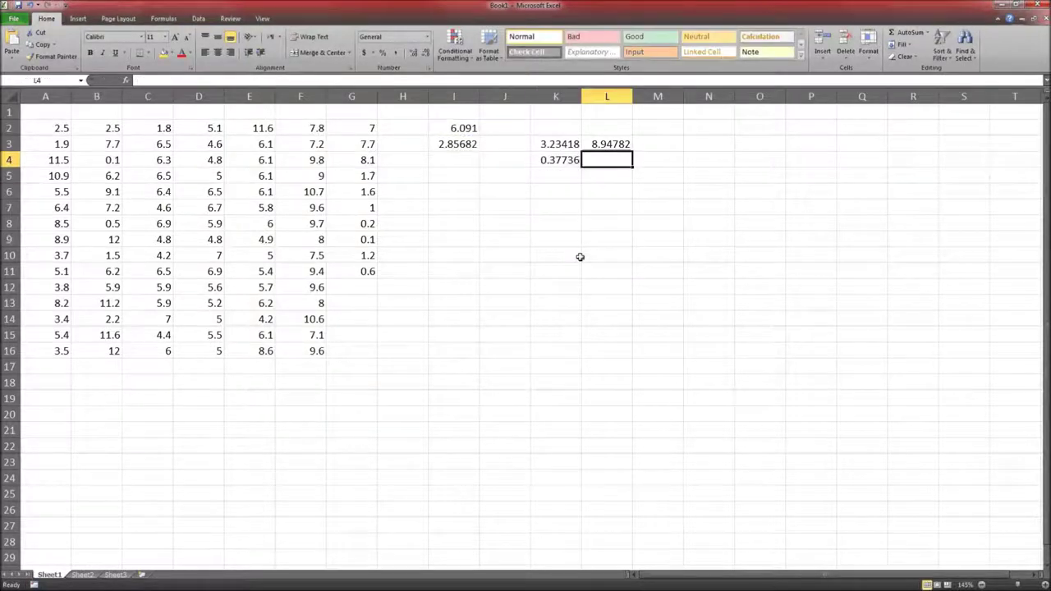
text(=)
key(Left)
key(Left)
key(Left)
key(Up)
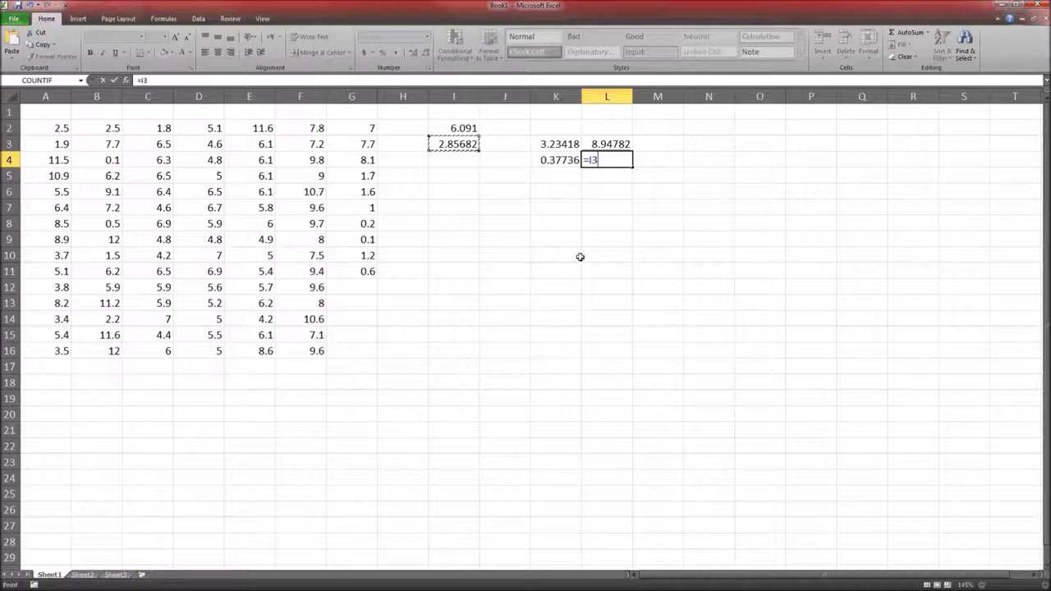
key(Up)
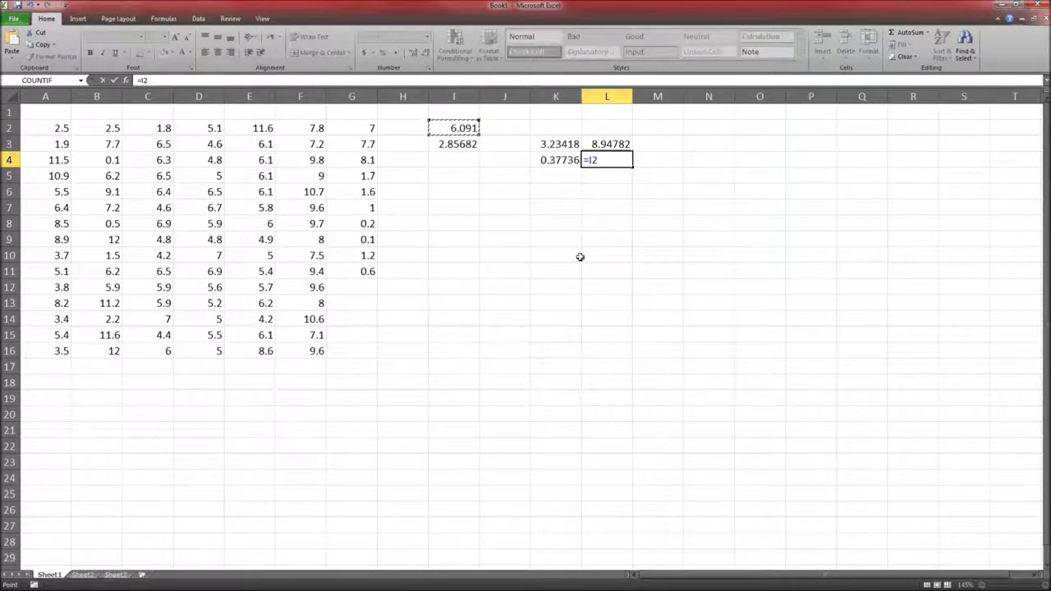
text(+2*)
key(Left)
key(Left)
key(Up)
key(Left)
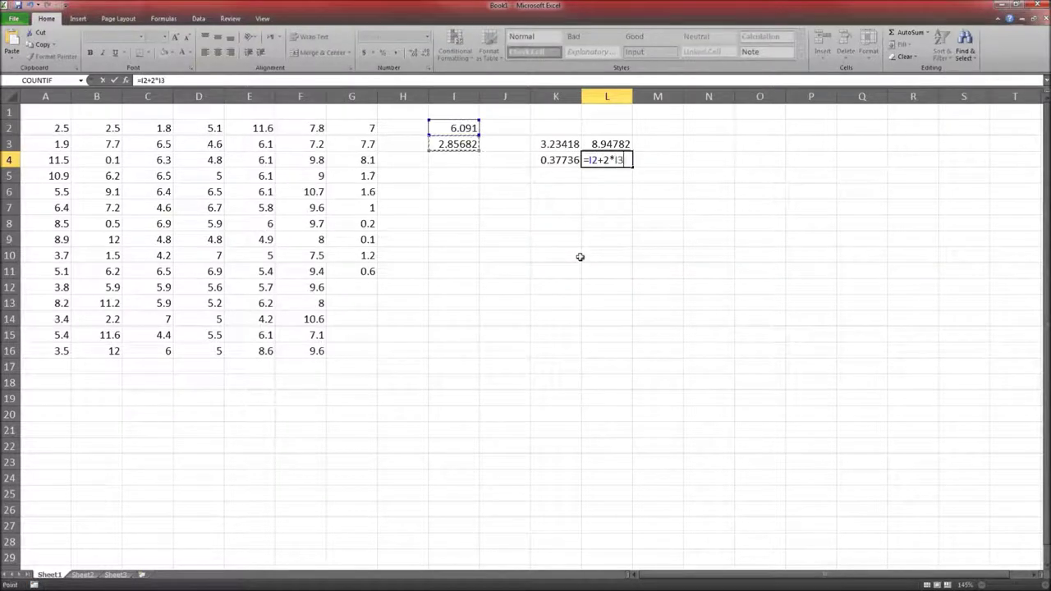
key(Return)
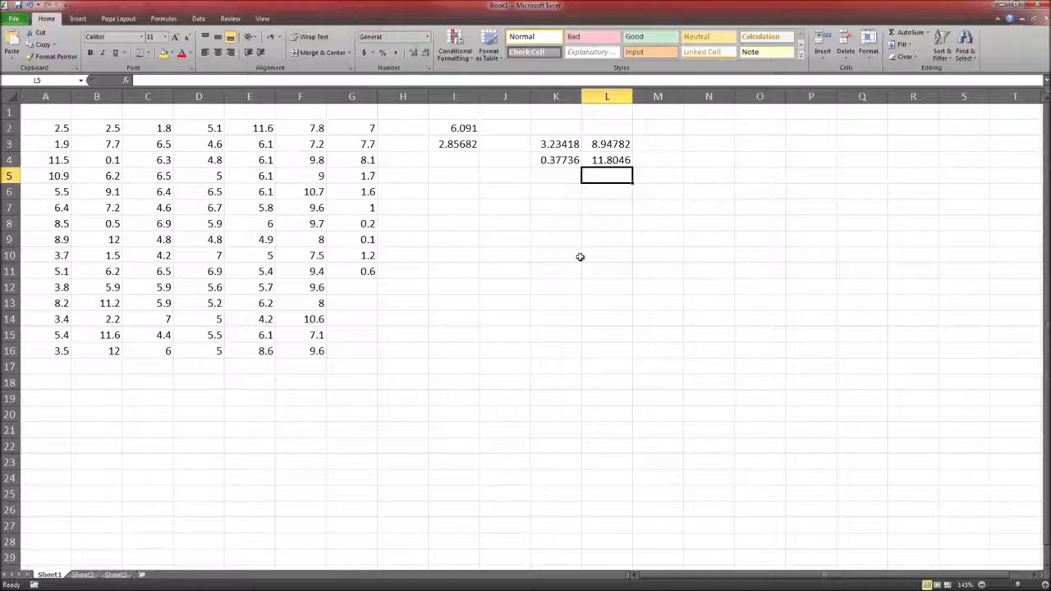
Type 0.377 and 11.805 into the assignment's x̄ ± 2s boxes
key(Left)
key(Up)
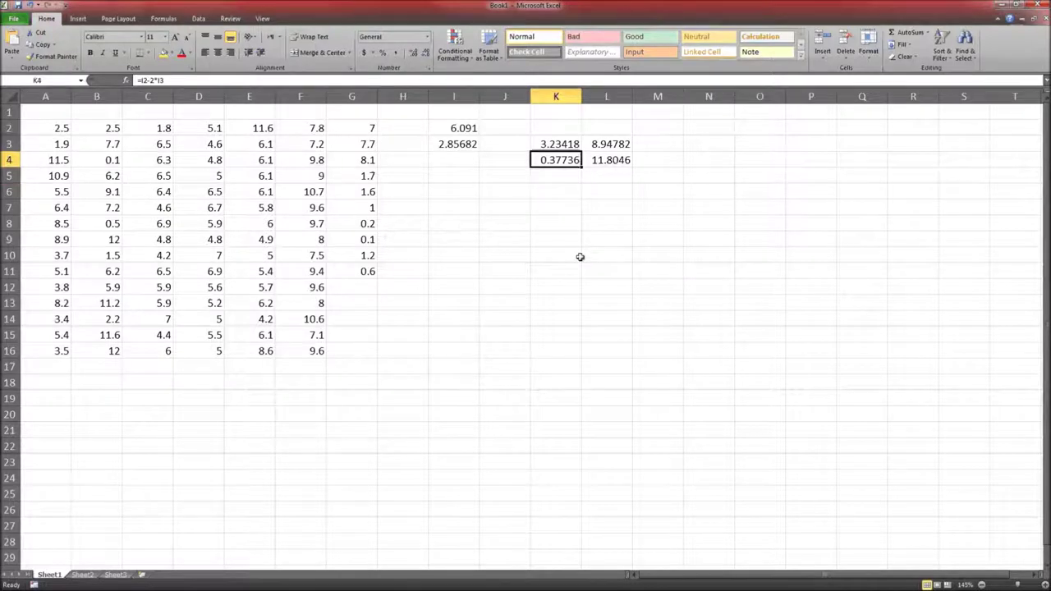
key(alt+Tab)
text(0.37)
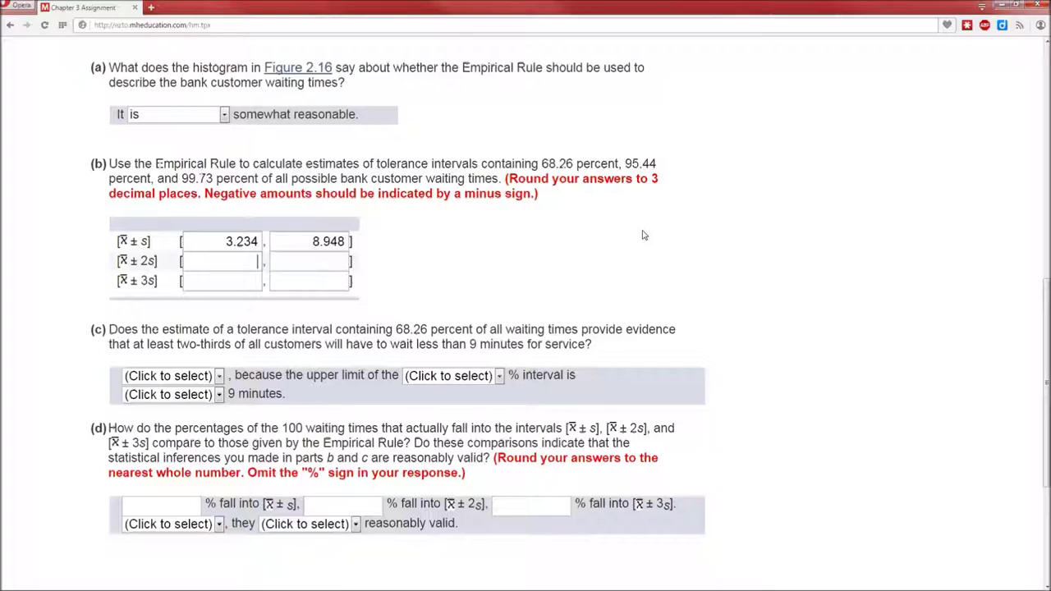
text(7)
key(alt+Tab)
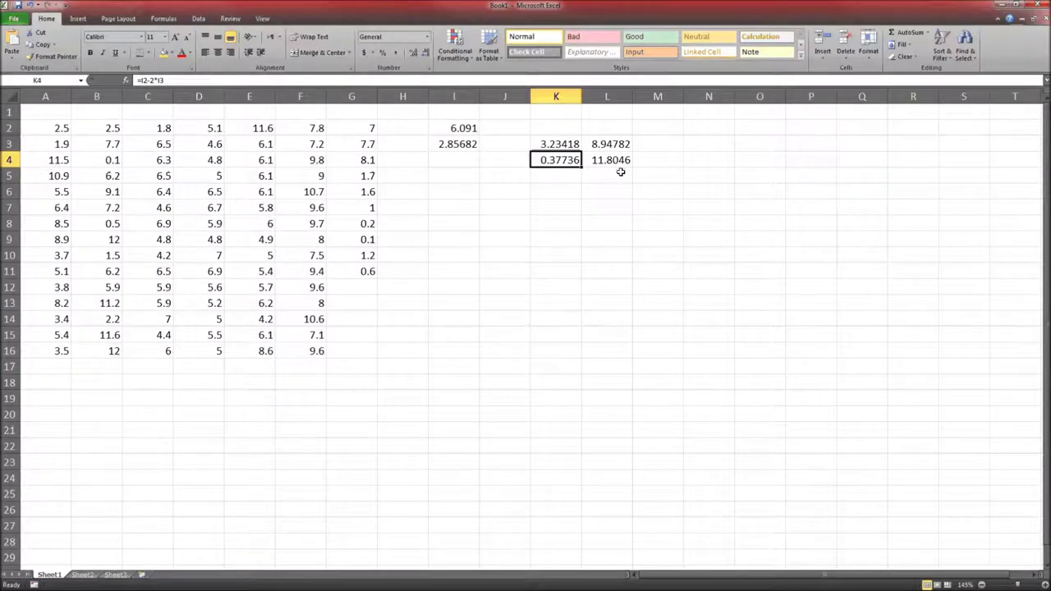
key(alt+Tab)
key(Tab)
text(11.805)
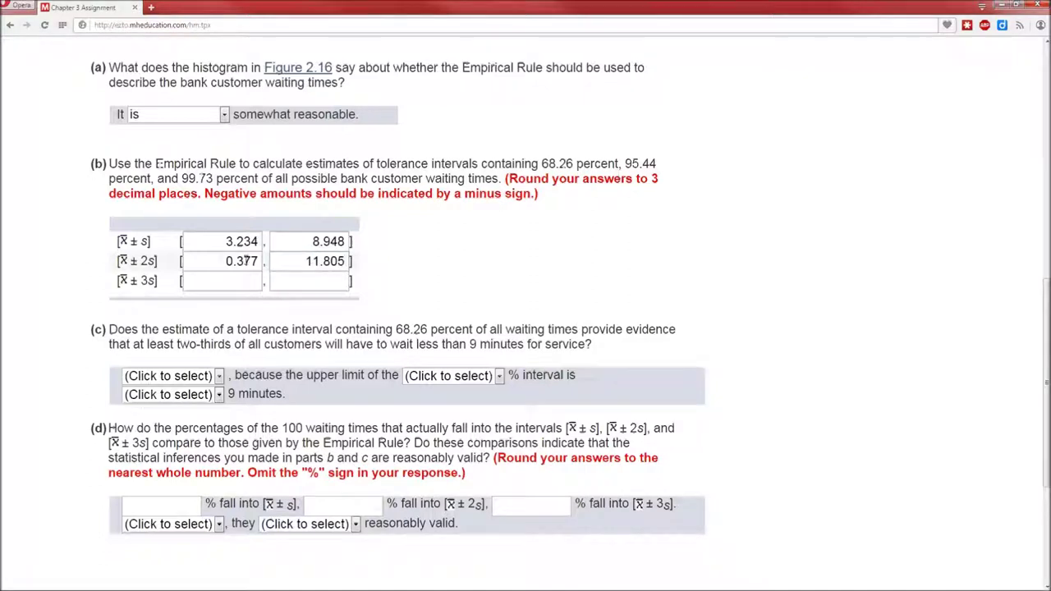
click(234, 279)
Enter =I2-3*I3 in K5 for the x̄ − 3s lower limit of -2.47947
key(alt+Tab)
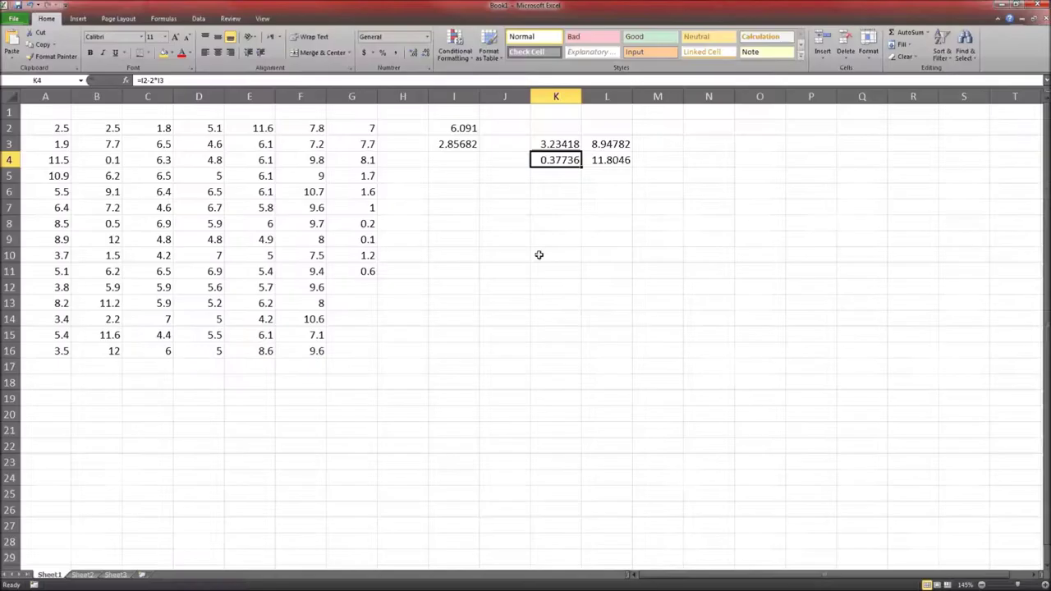
key(Down)
text(=)
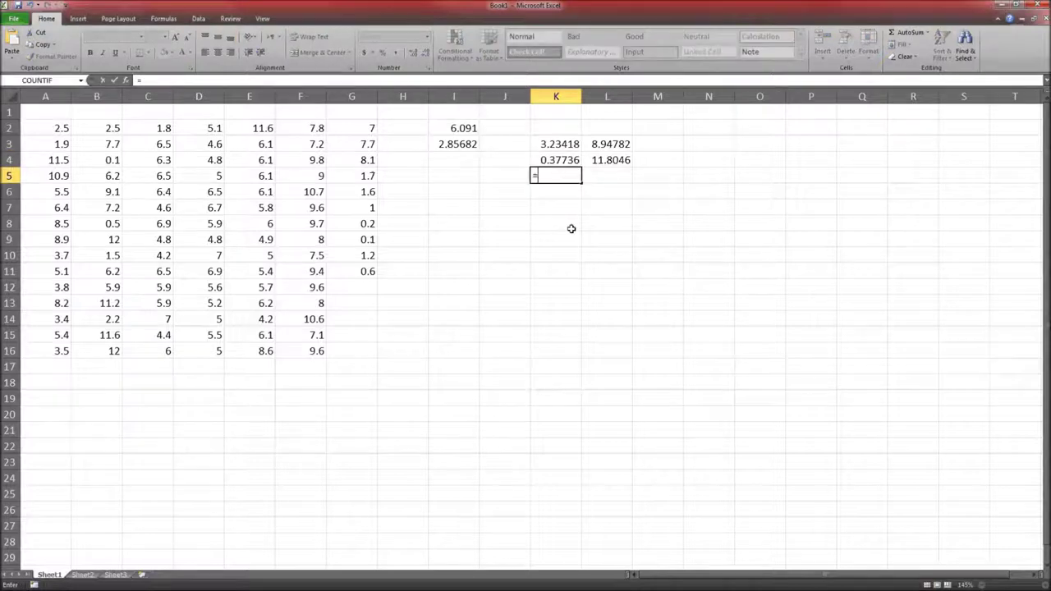
key(Left)
key(Left)
key(Up)
key(Up)
key(Up)
text(-3*)
key(Left)
key(Left)
key(Up)
key(Up)
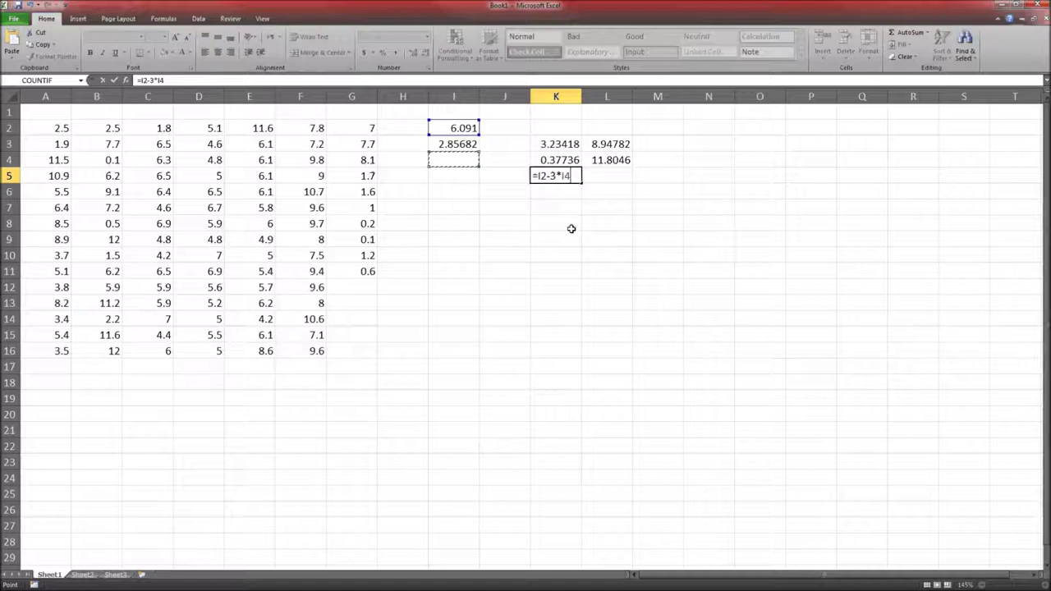
key(Tab)
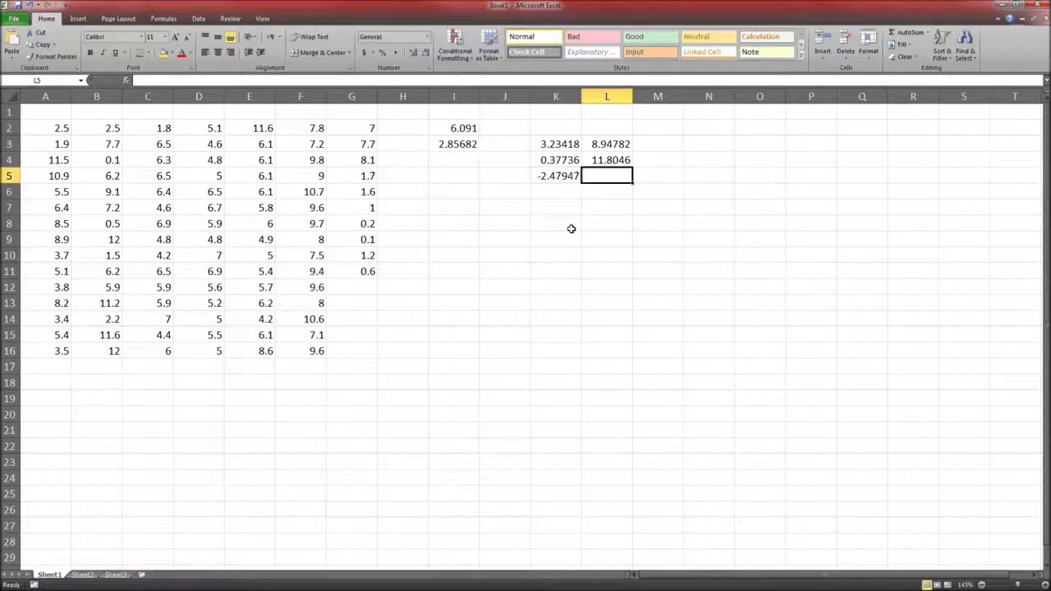
Enter =I2+3*I3 in L5 for the x̄ + 3s upper limit of 14.6615
text(=)
key(Left)
key(Left)
key(Left)
key(Up)
key(Up)
key(Up)
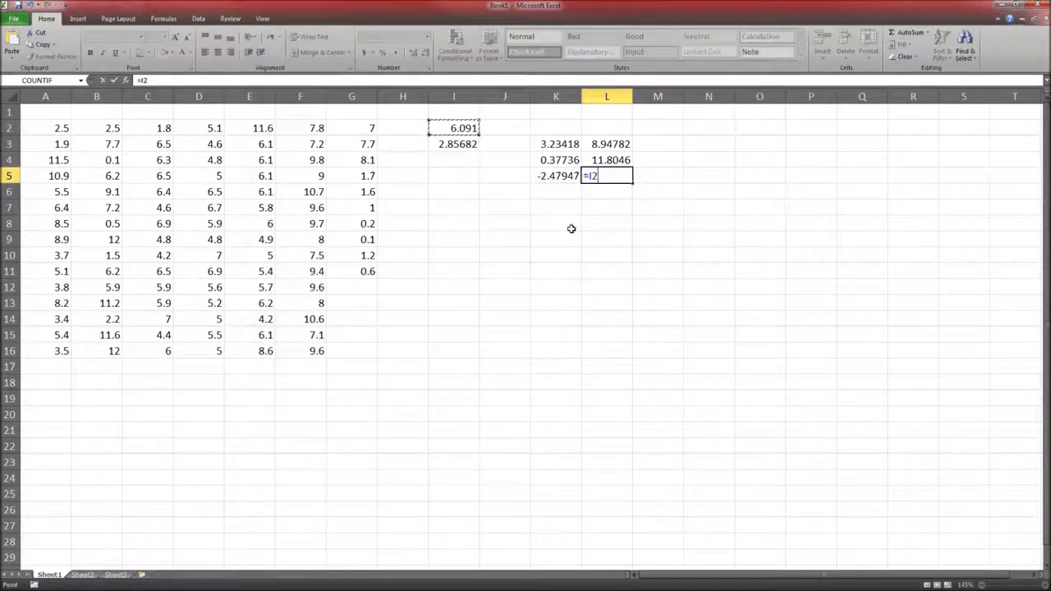
text(+3*)
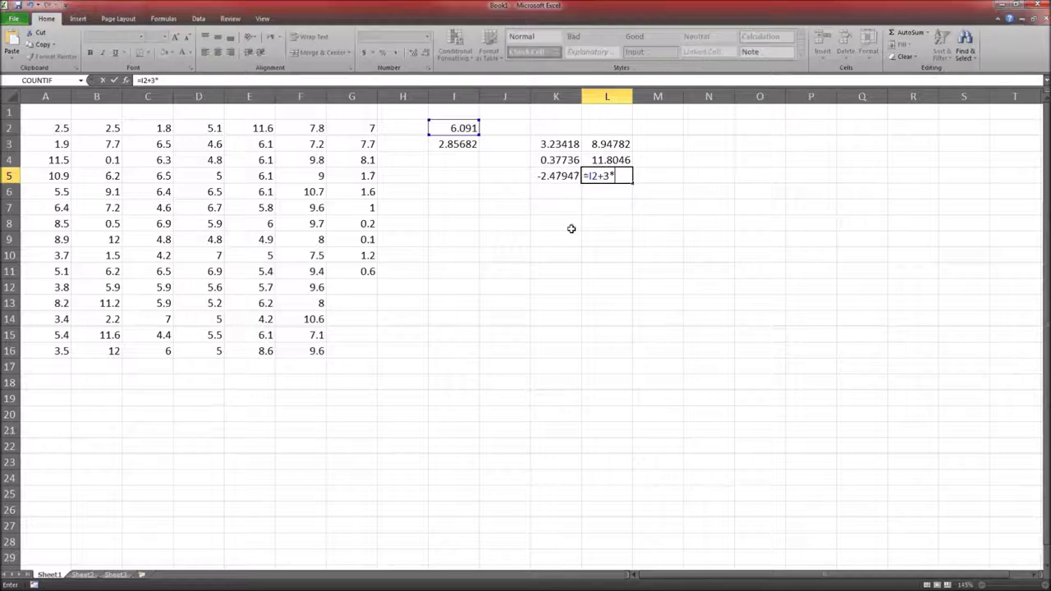
key(Left)
key(Left)
key(Return)
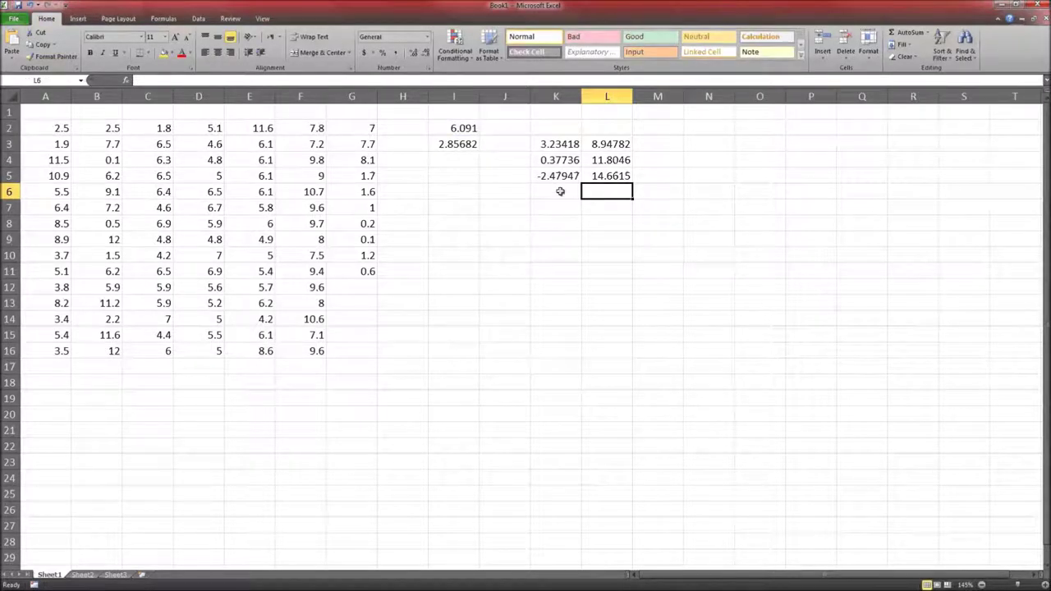
Type -2.479 and 14.662 into the assignment's x̄ ± 3s boxes
key(alt+Tab)
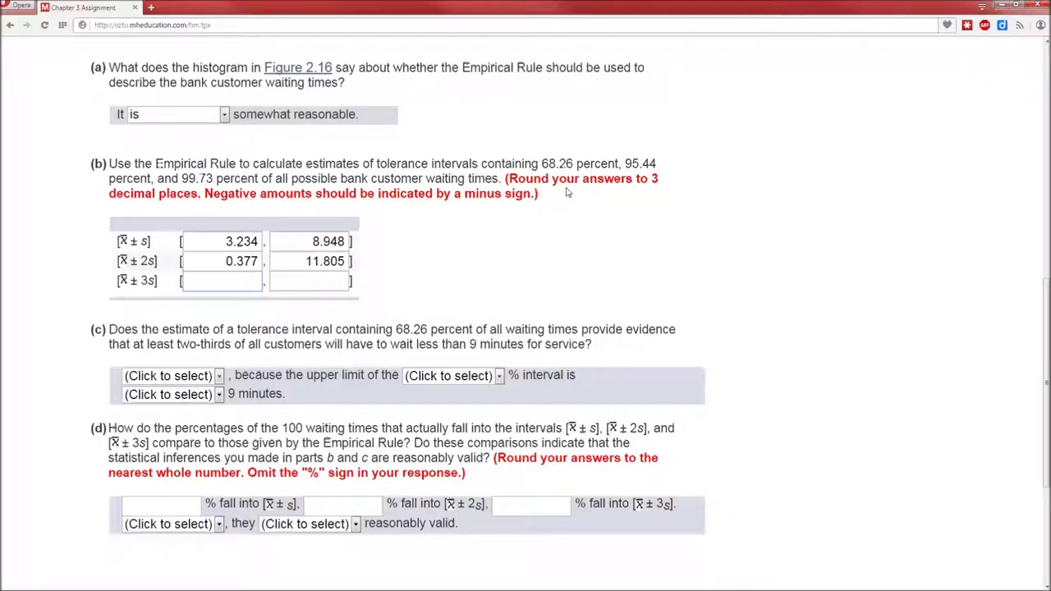
text(-2.49)
key(BackSpace)
text(79)
key(alt+Tab)
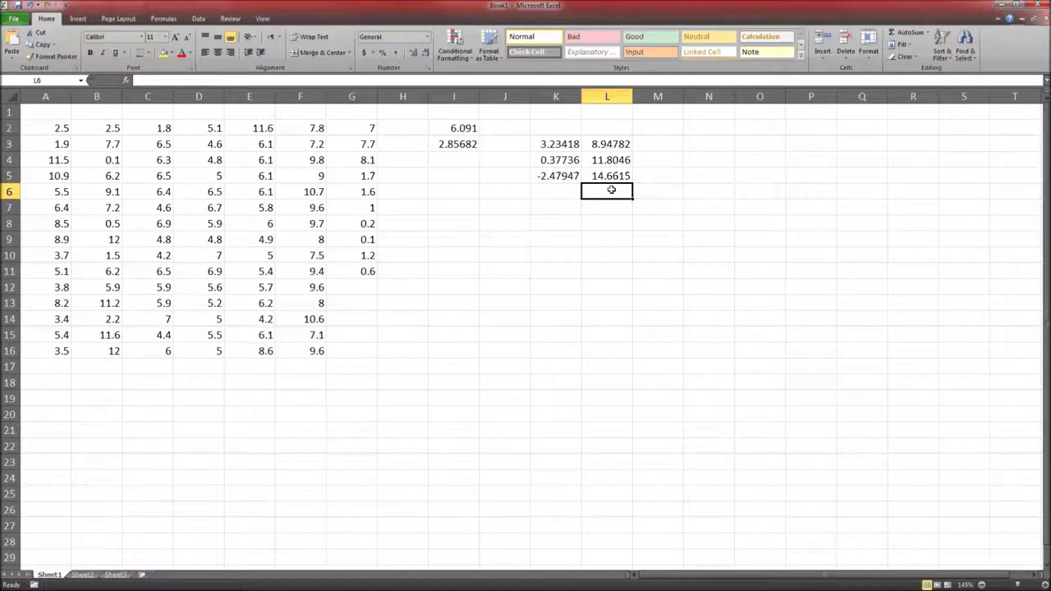
key(alt+Tab)
key(Tab)
text(14.66)
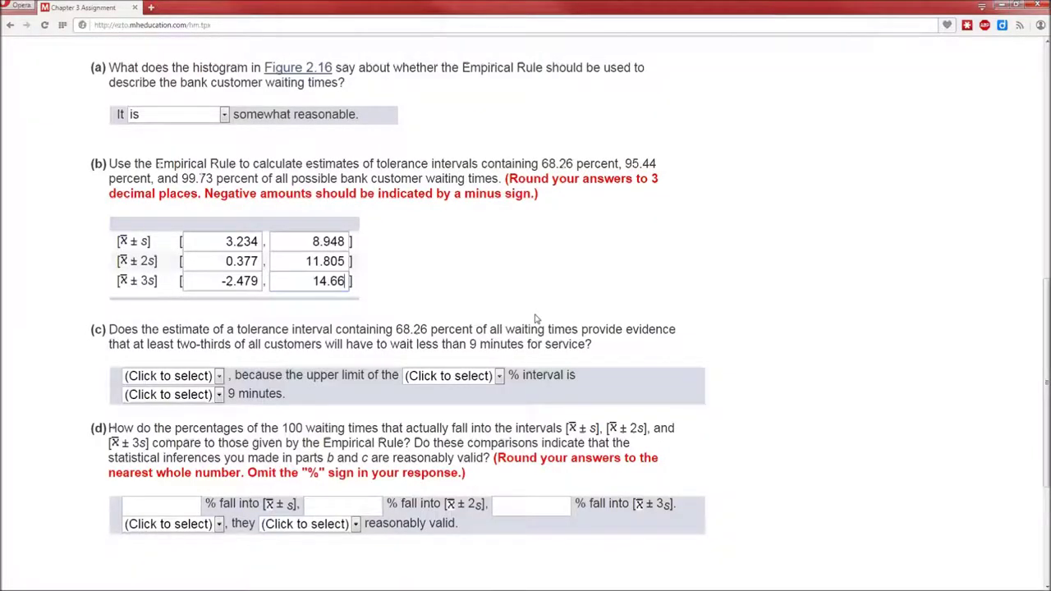
text(2)
key(alt+Tab)
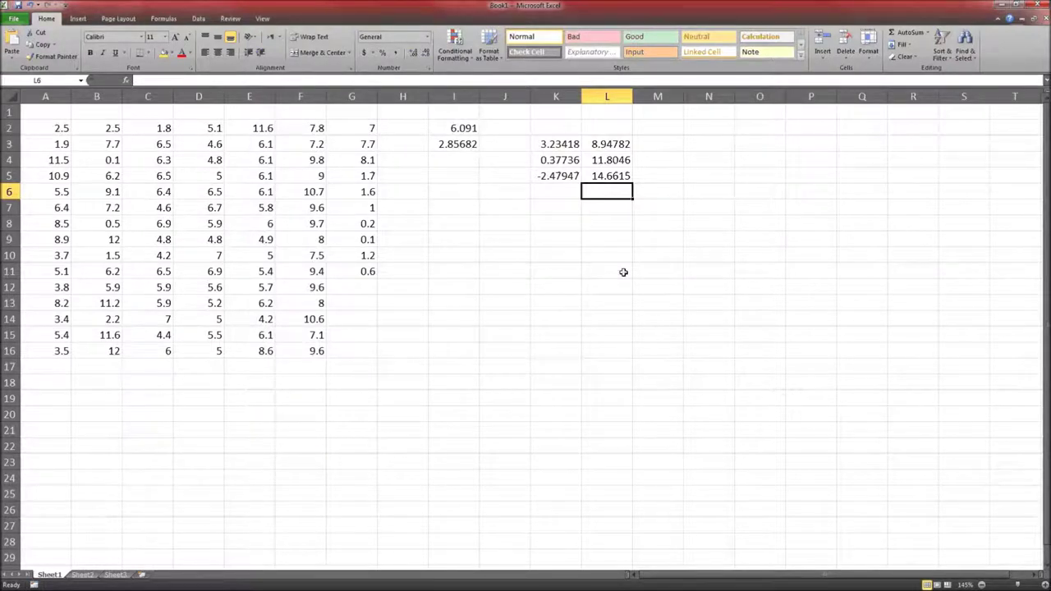
Format the interval bounds in K3:L5 to display three decimal places
drag(558, 144, 601, 207)
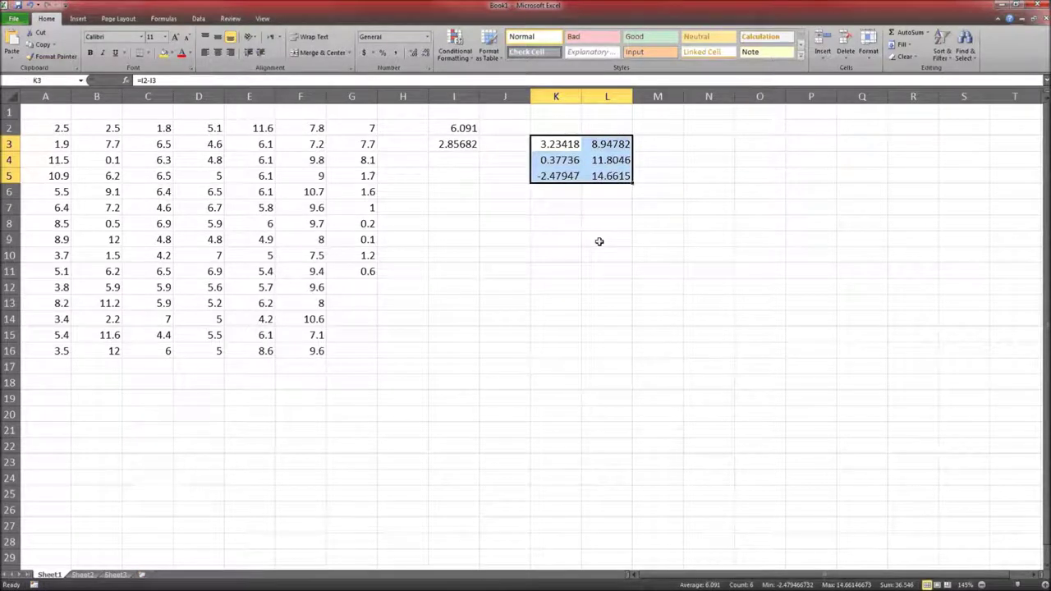
click(414, 53)
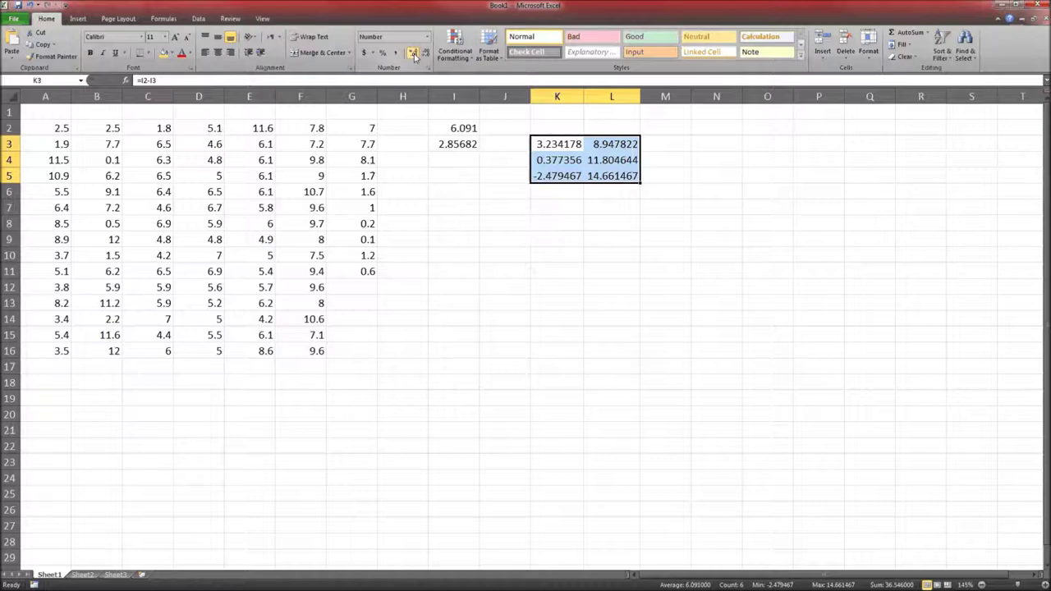
click(413, 53)
click(414, 53)
click(414, 52)
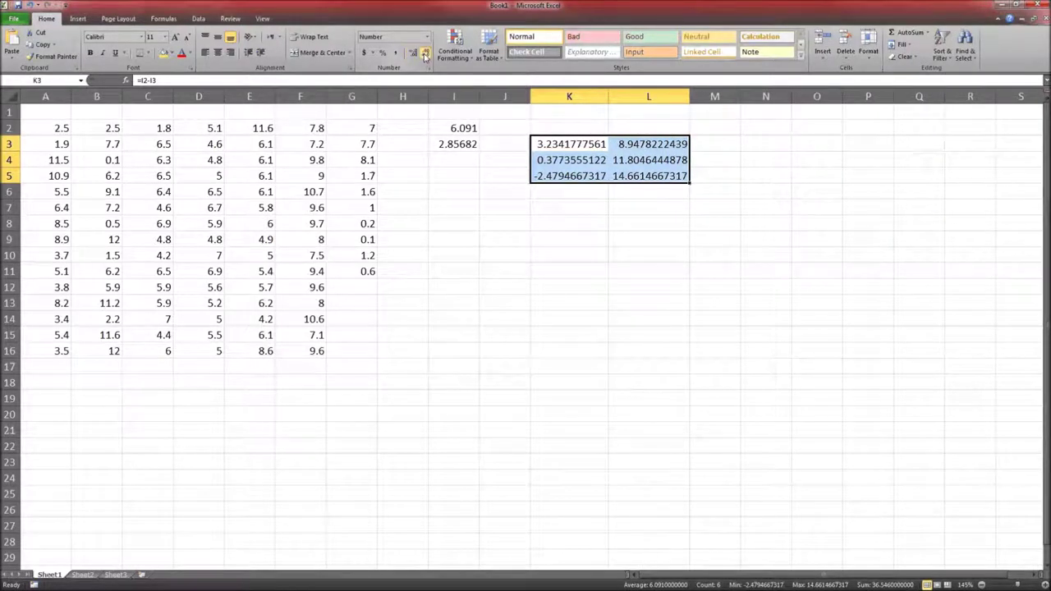
click(425, 52)
click(426, 53)
click(426, 53)
click(425, 53)
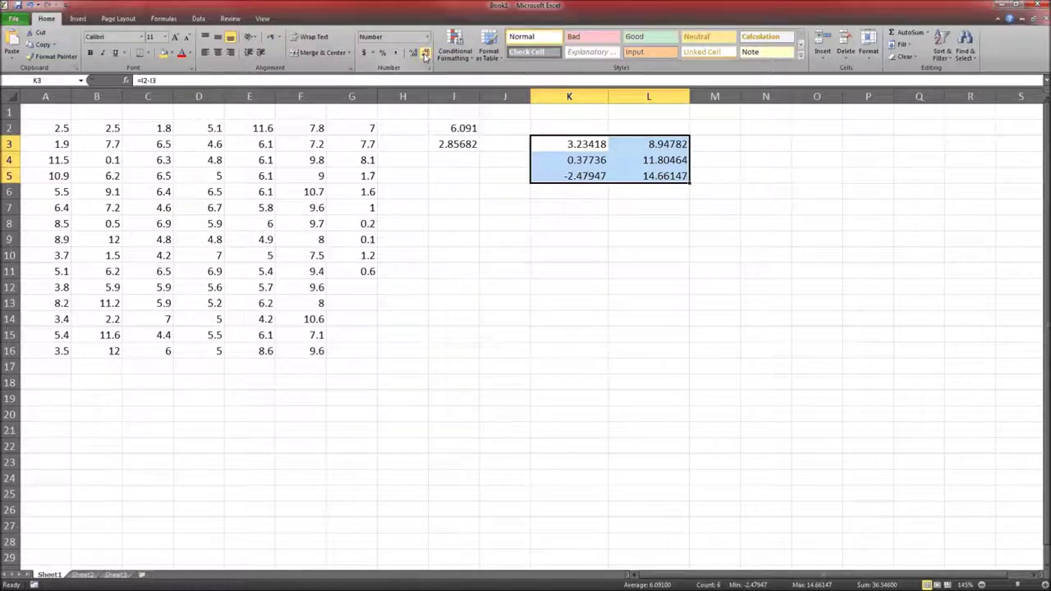
click(425, 53)
click(426, 52)
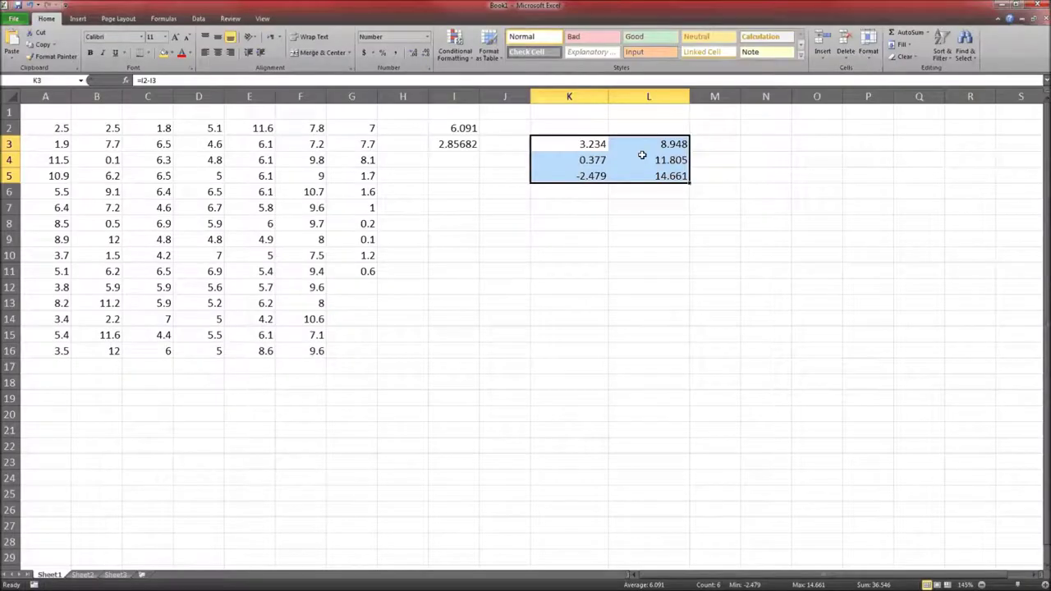
Compare the Excel bounds with part (b) and change the x̄ ± 3s upper limit from 14.662 to 14.661
click(647, 145)
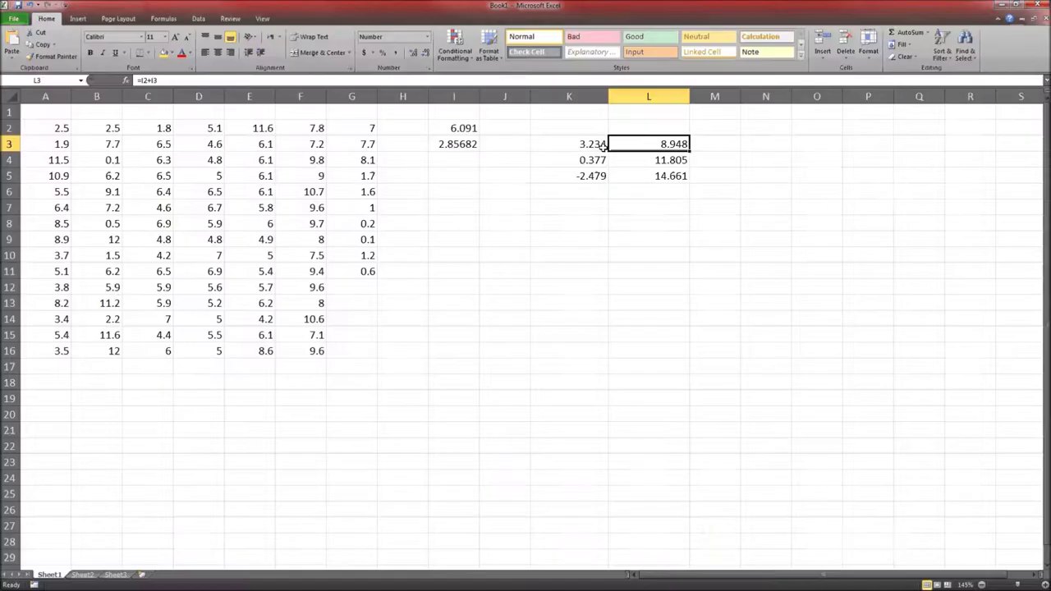
click(593, 160)
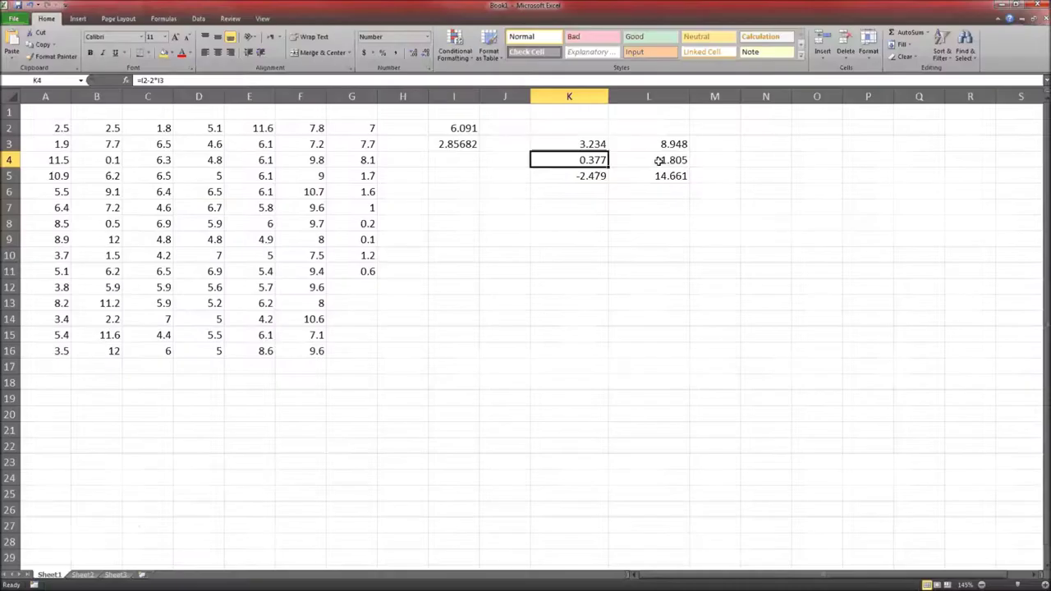
click(659, 160)
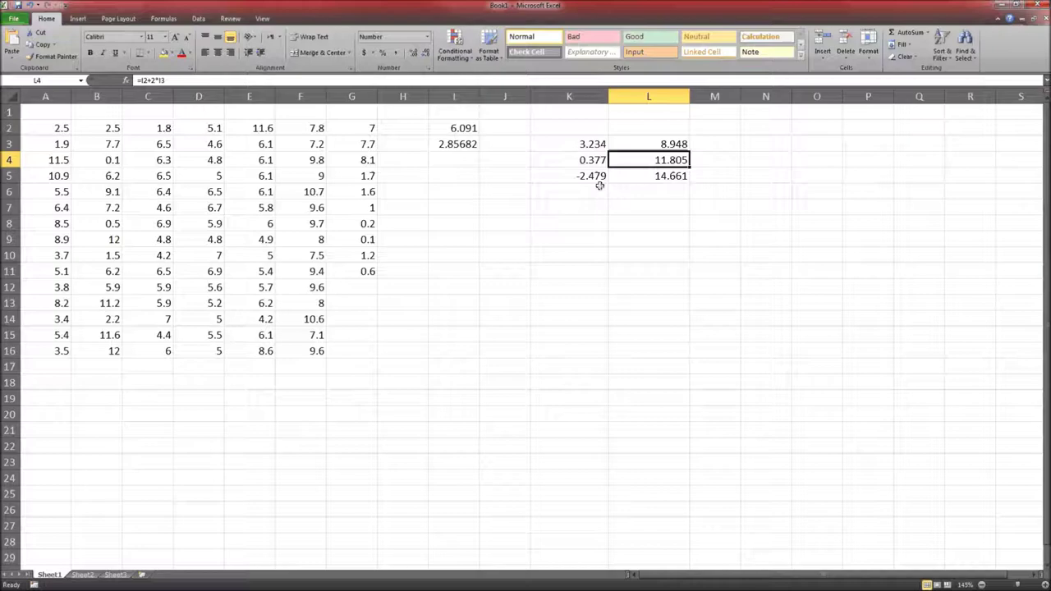
click(598, 175)
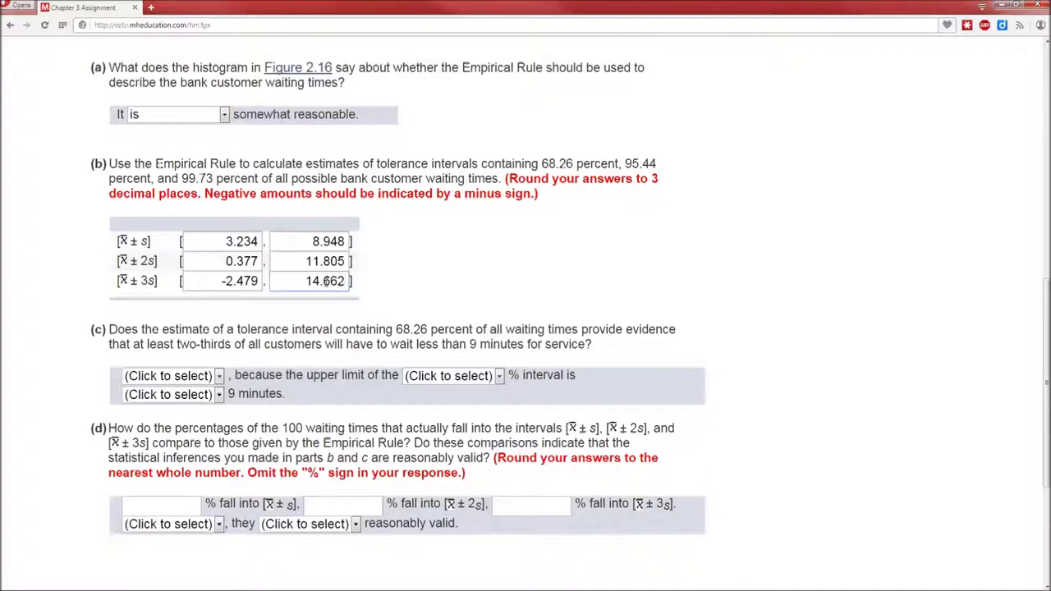
double_click(327, 281)
text(14.661)
click(538, 306)
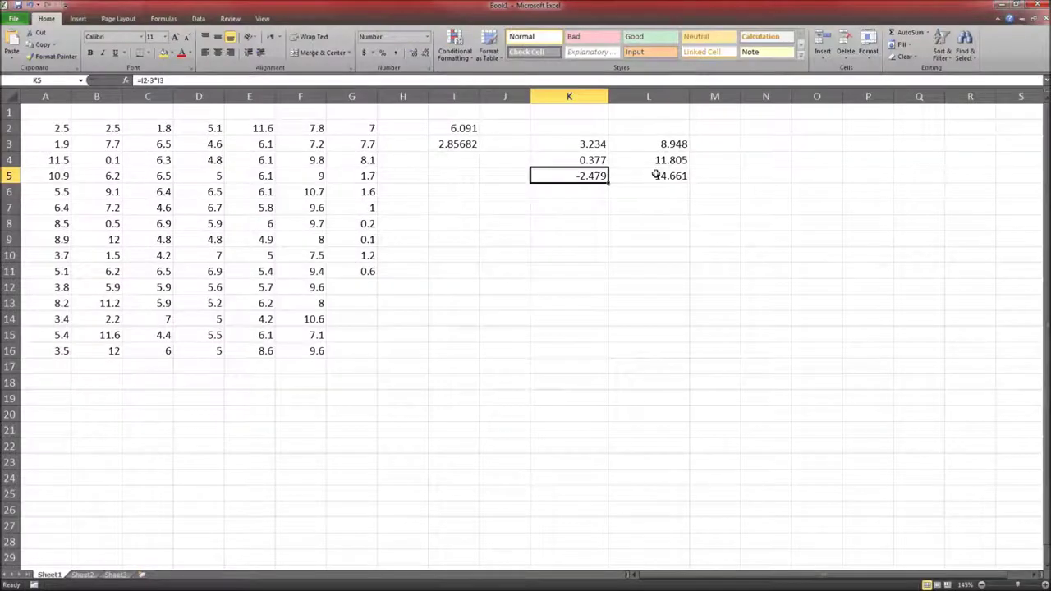
Verify the x̄ ± 3s upper bound in L5, then bring part (c) into view in Connect
click(631, 175)
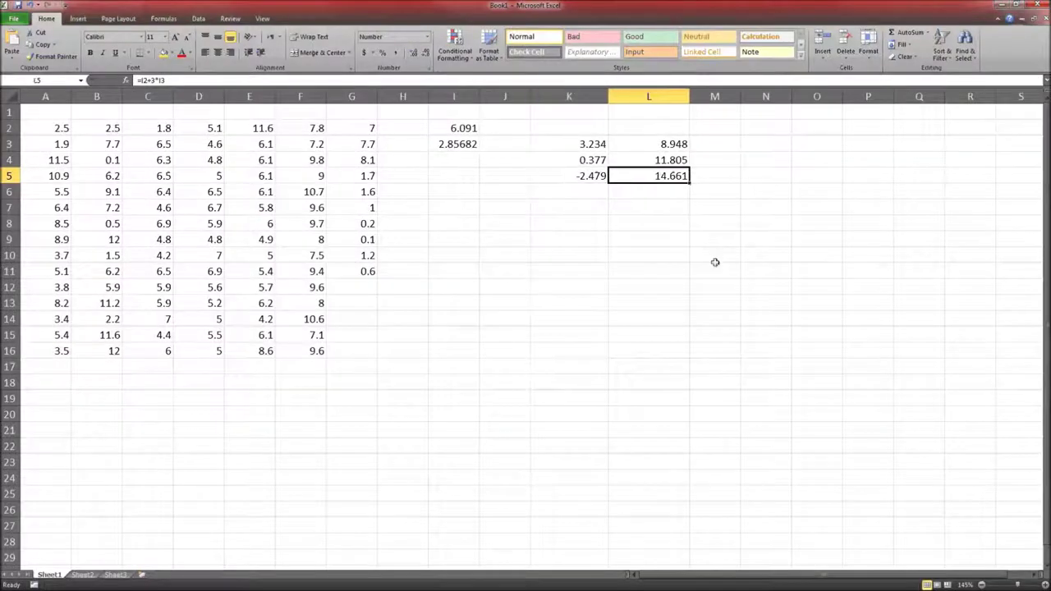
key(alt+Tab)
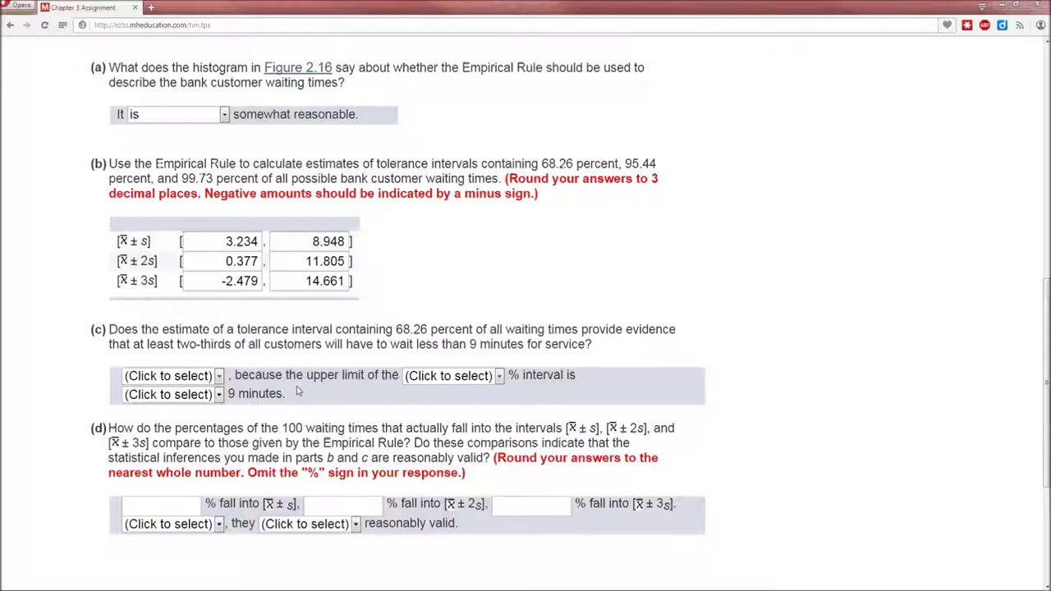
scroll(817, 209, down, 3)
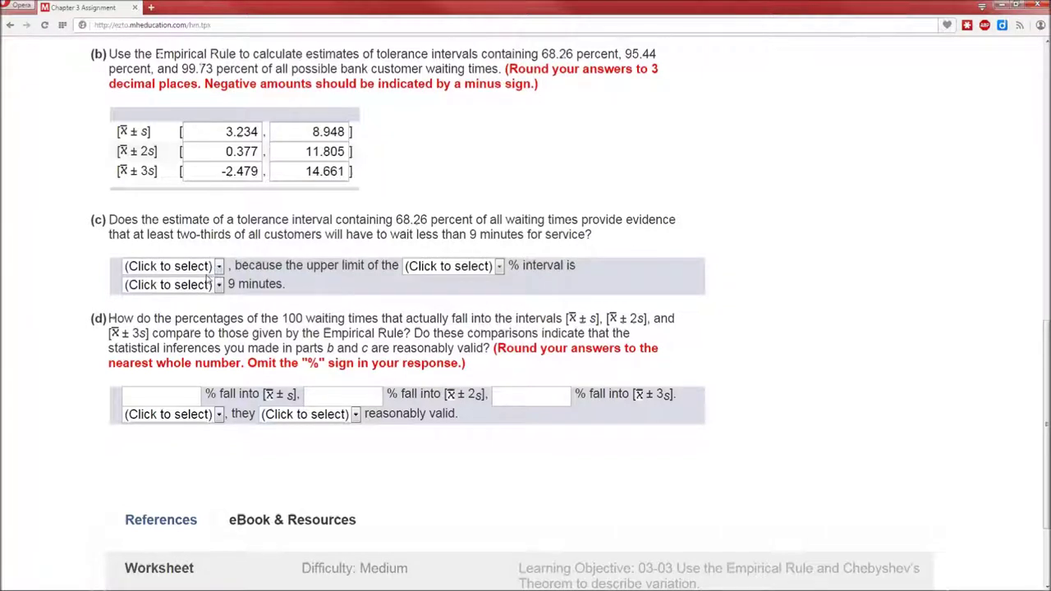
click(207, 269)
Answer part (c) with Yes, the 68.26 percent interval, and 'less than' 9 minutes
click(135, 313)
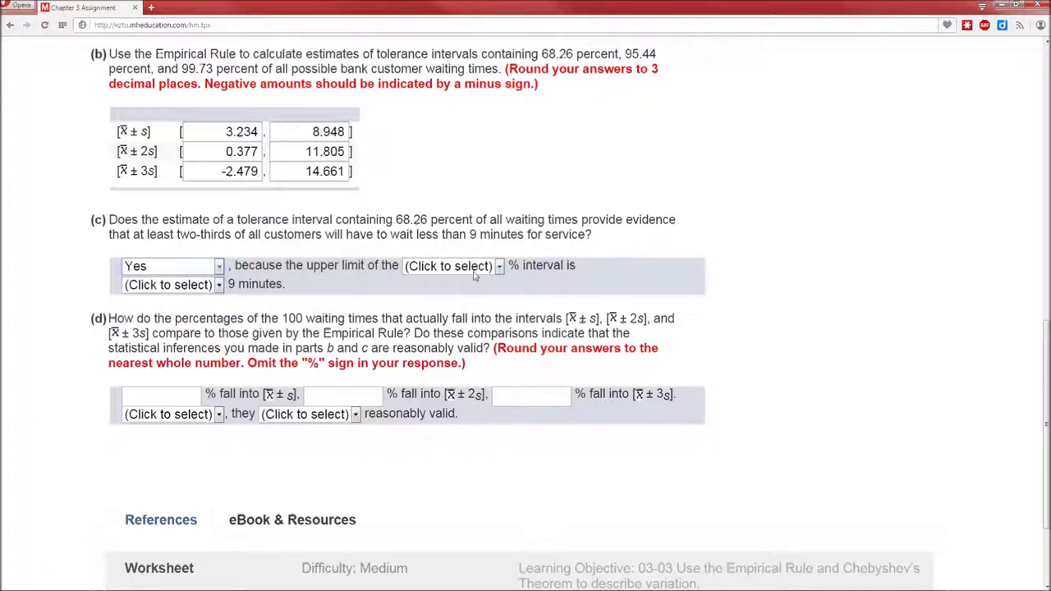
click(468, 266)
click(459, 318)
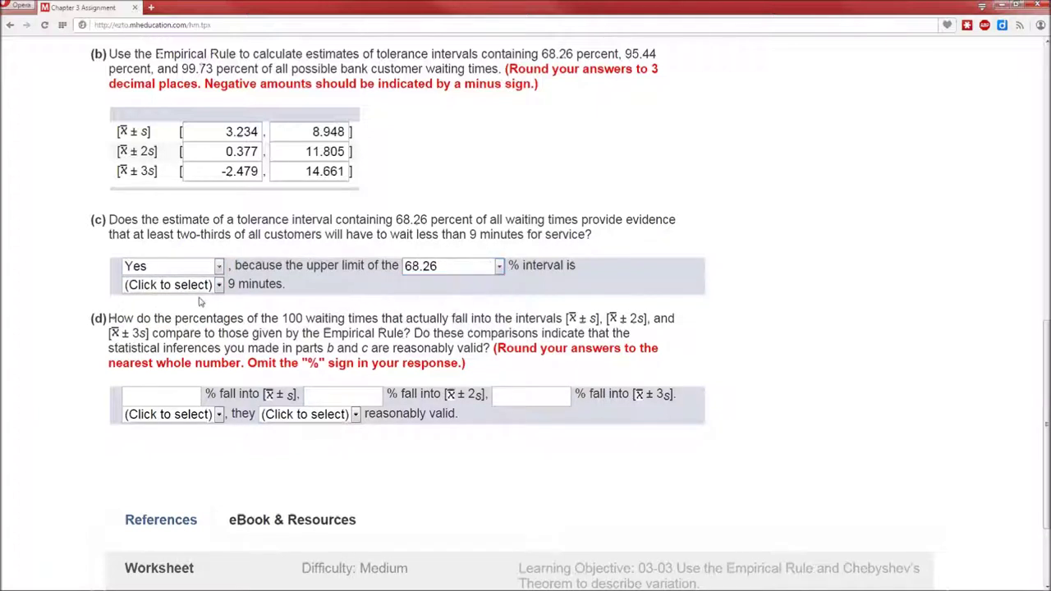
click(195, 285)
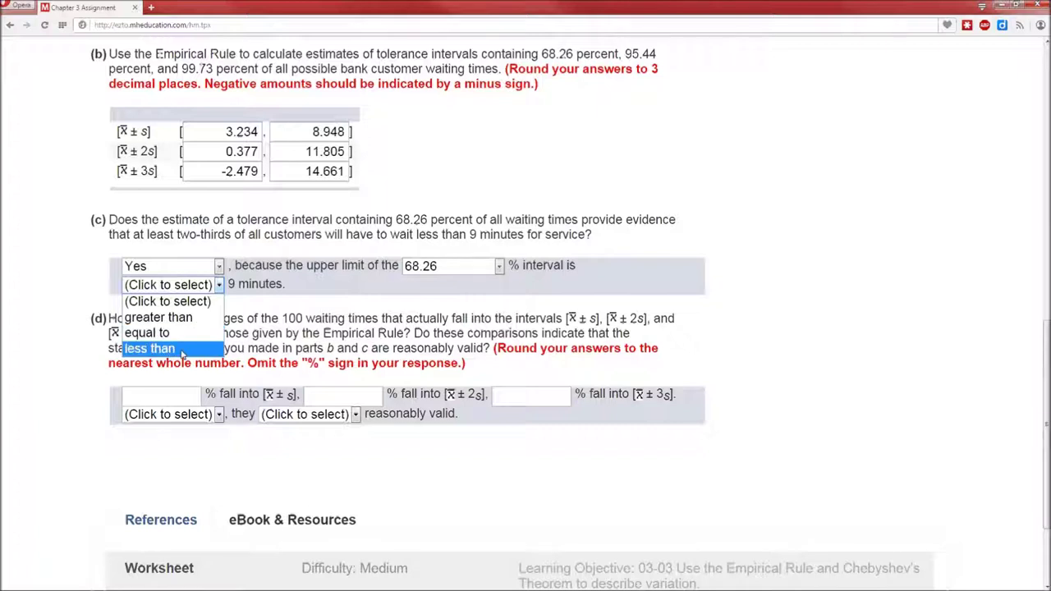
click(182, 346)
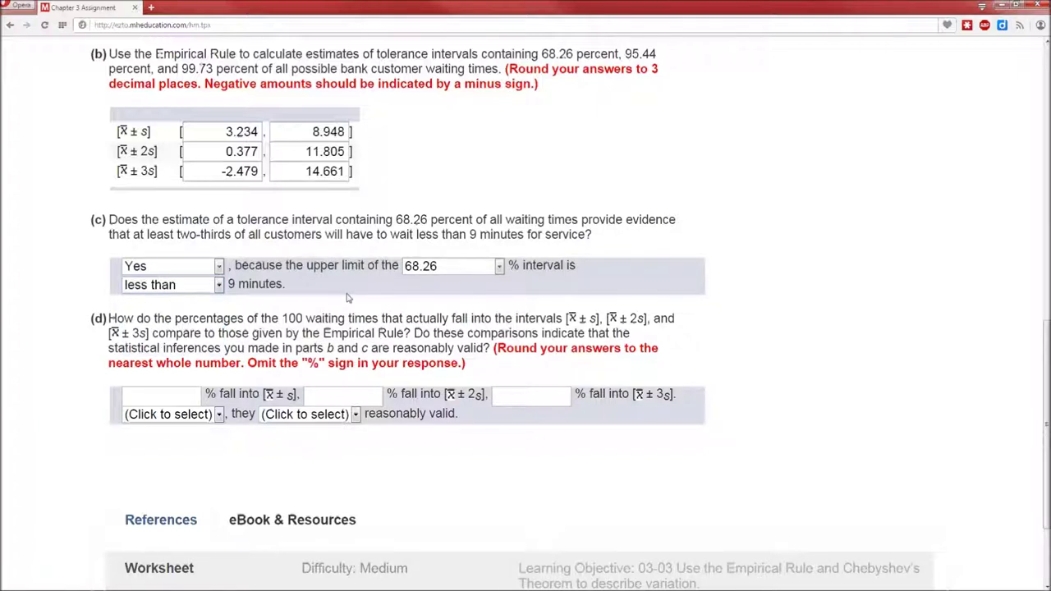
scroll(347, 298, down, 2)
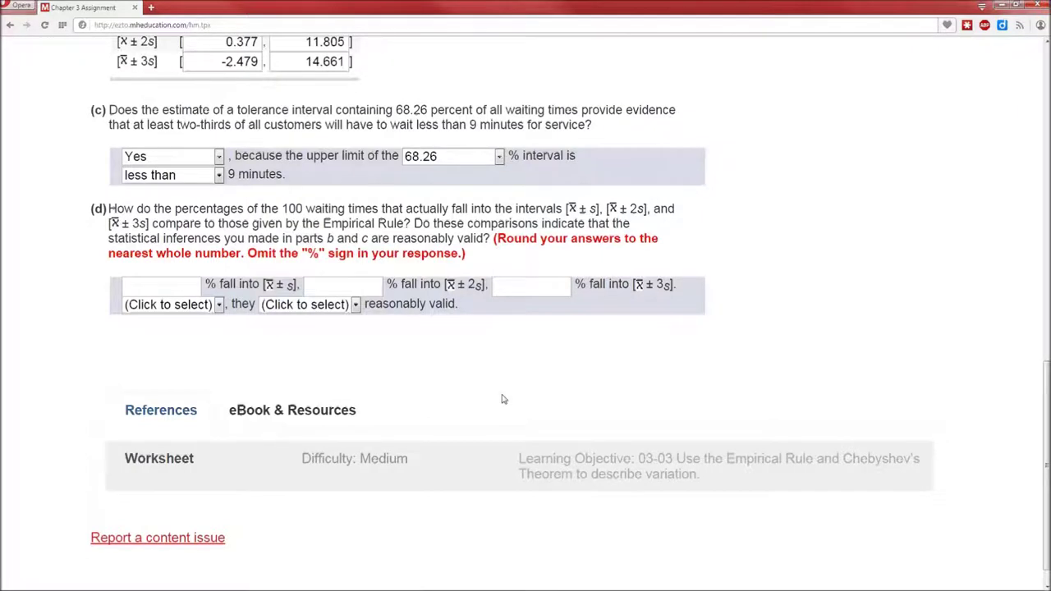
scroll(500, 399, up, 1)
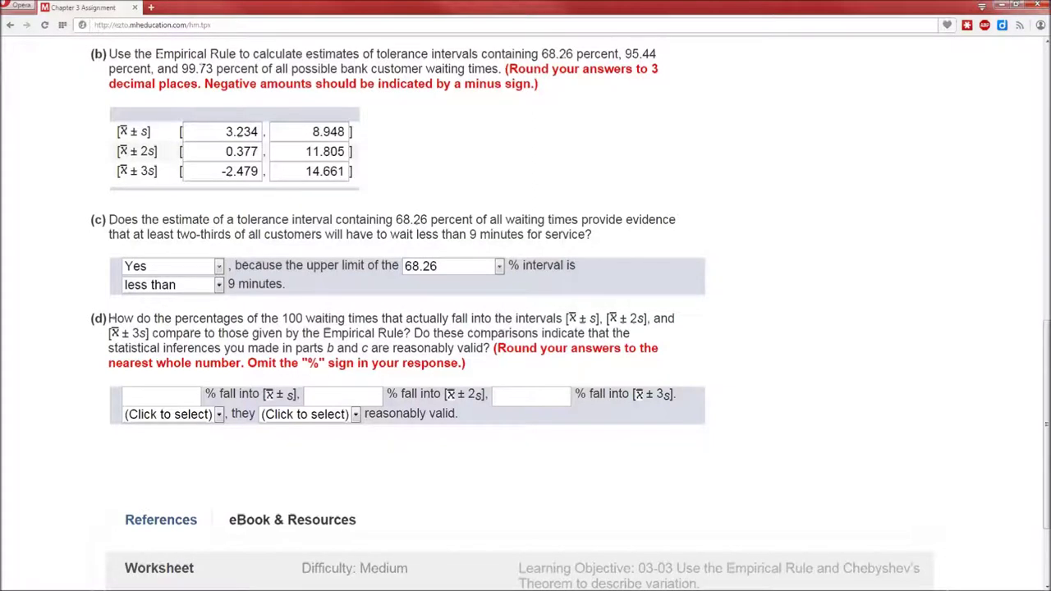
key(alt+Tab)
Try moving the B2:G16 waiting-time data below column A at A17, then undo it
click(284, 238)
click(383, 313)
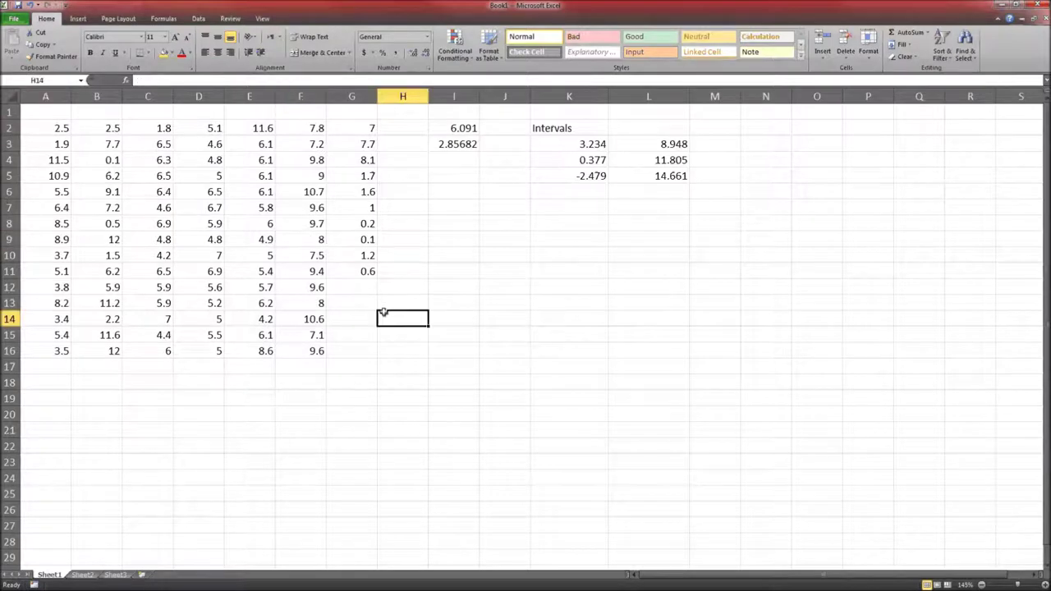
drag(53, 126, 348, 345)
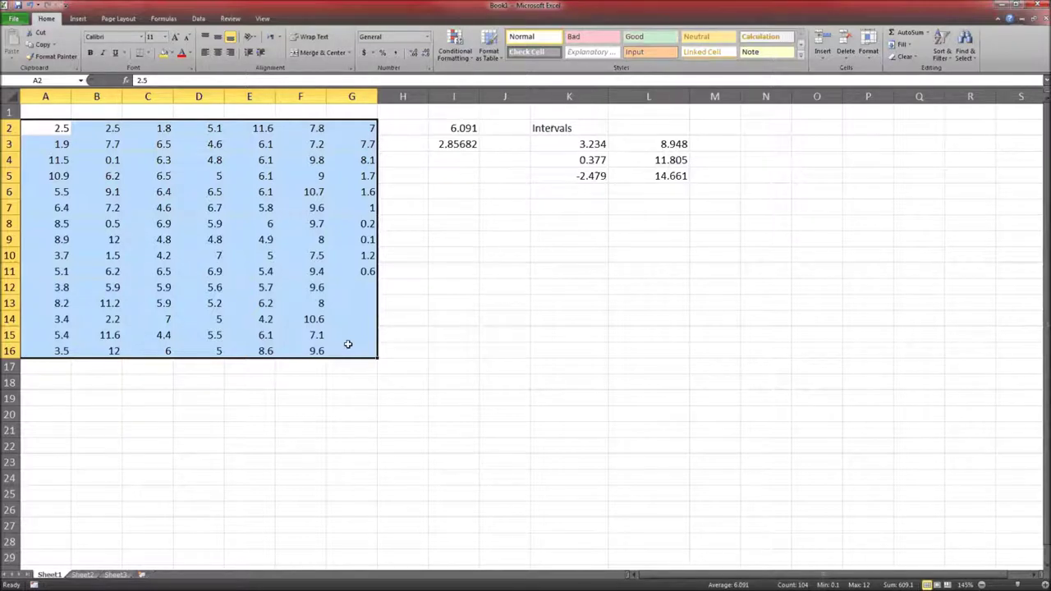
click(348, 344)
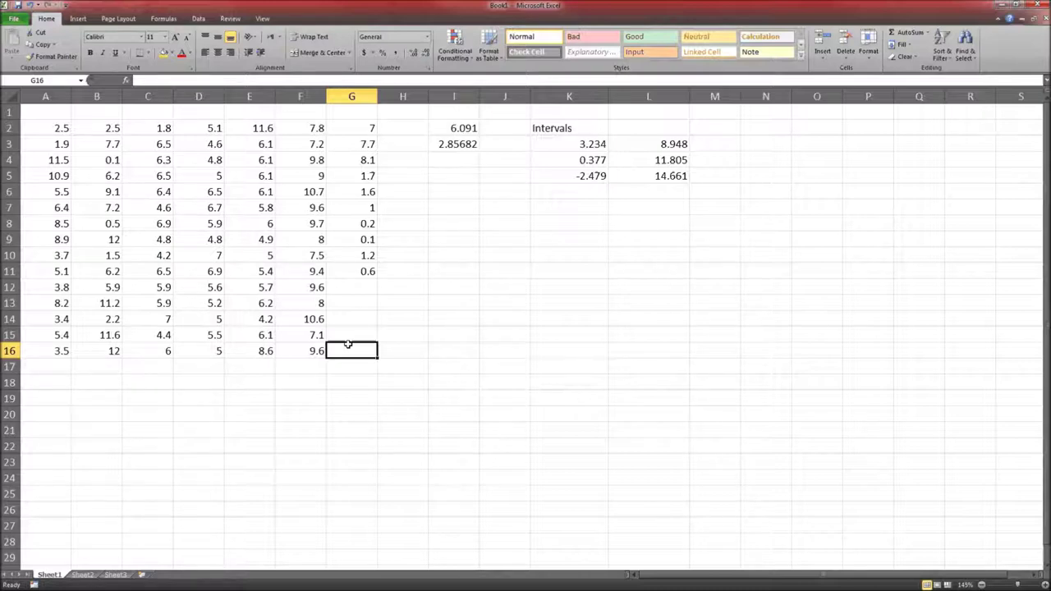
drag(96, 126, 342, 346)
key(ctrl+c)
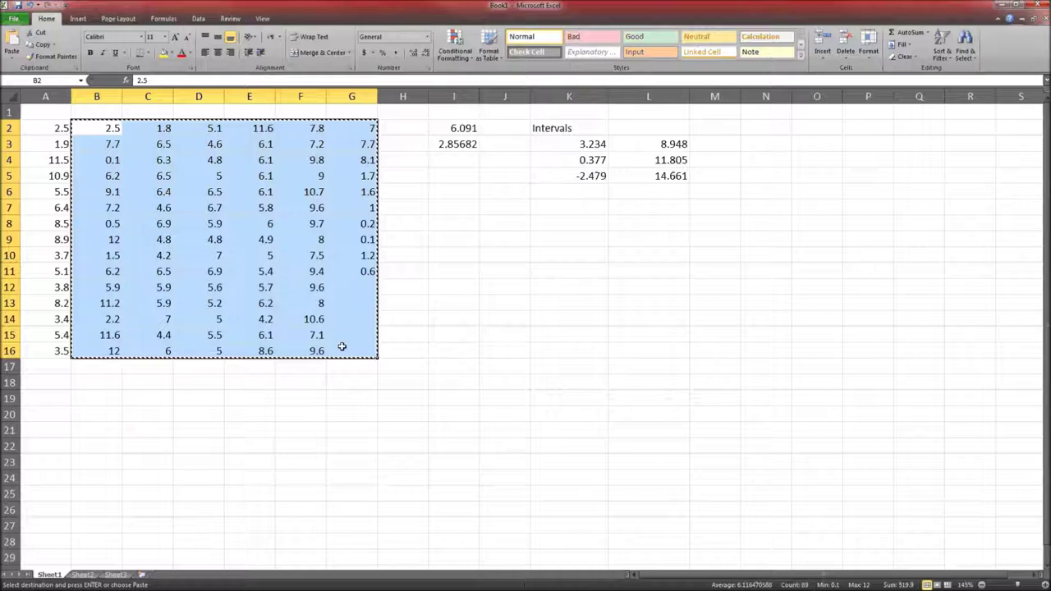
click(48, 368)
key(ctrl+v)
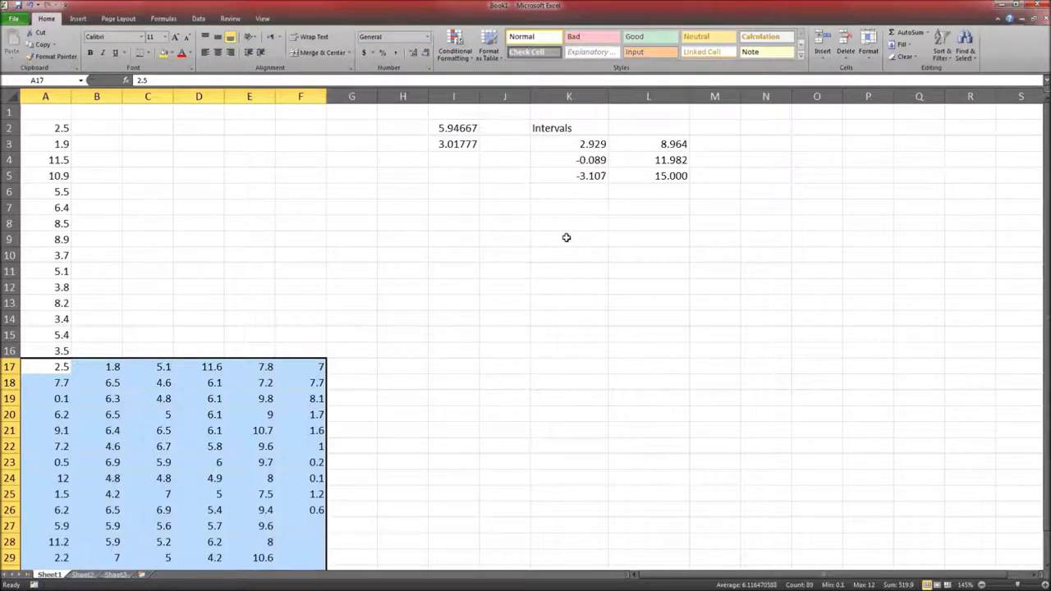
key(ctrl+z)
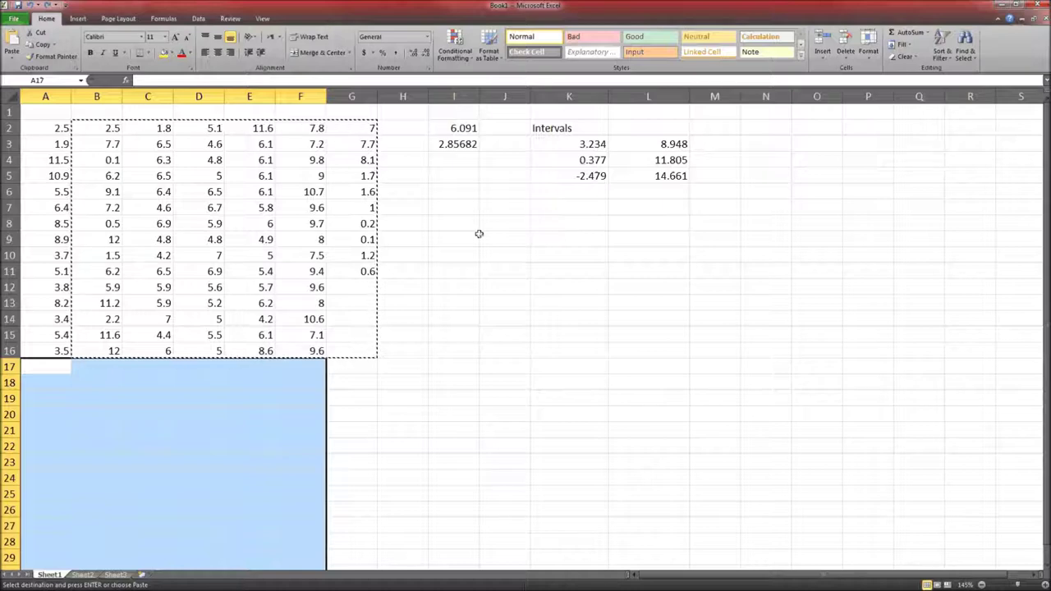
Copy I2:I3 and paste the mean and standard deviation back as plain values
click(402, 247)
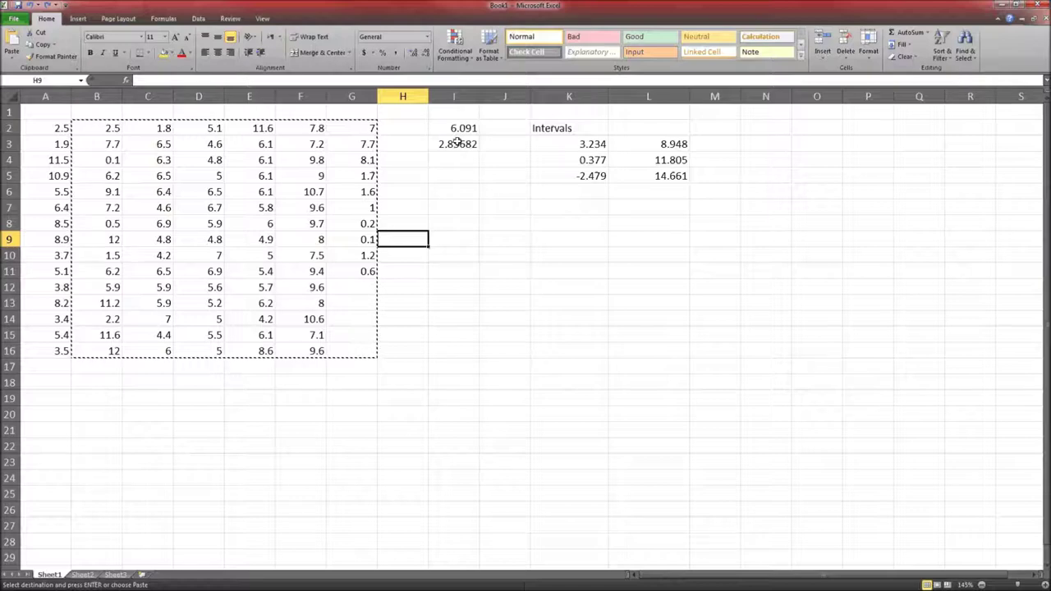
key(Escape)
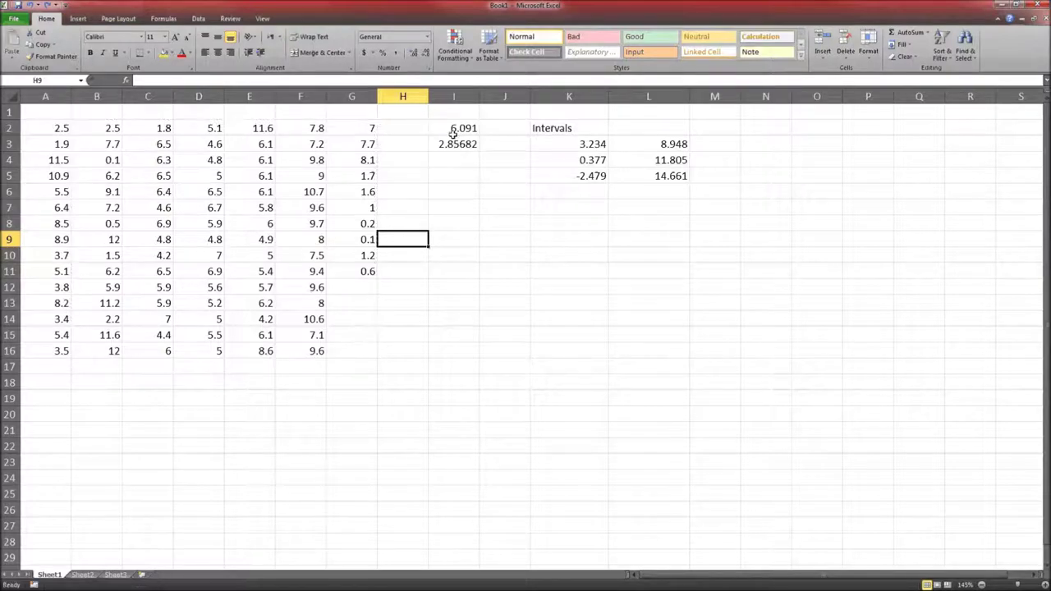
click(449, 125)
drag(447, 129, 450, 145)
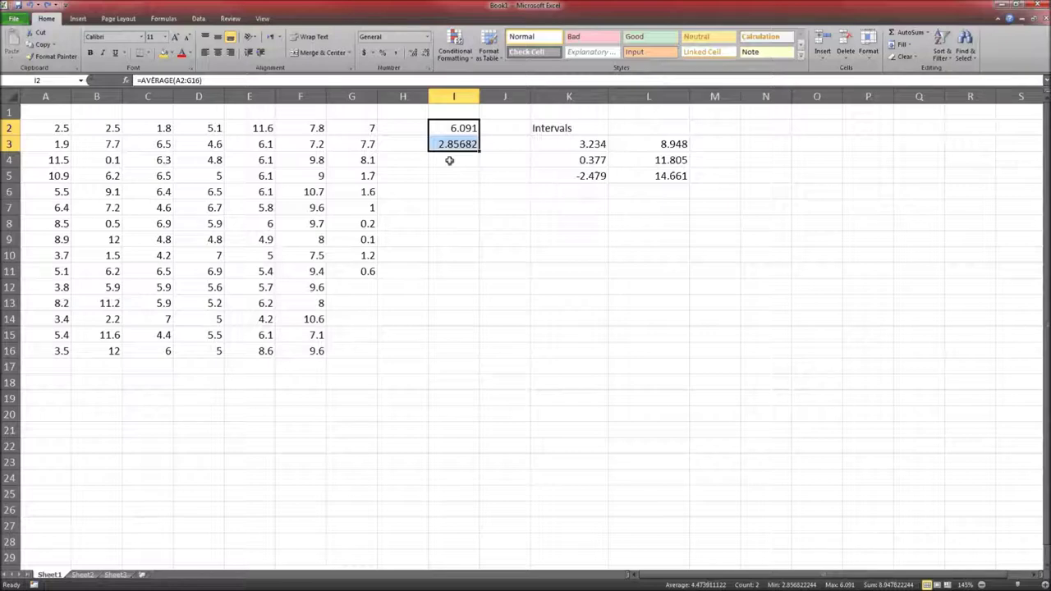
key(ctrl+c)
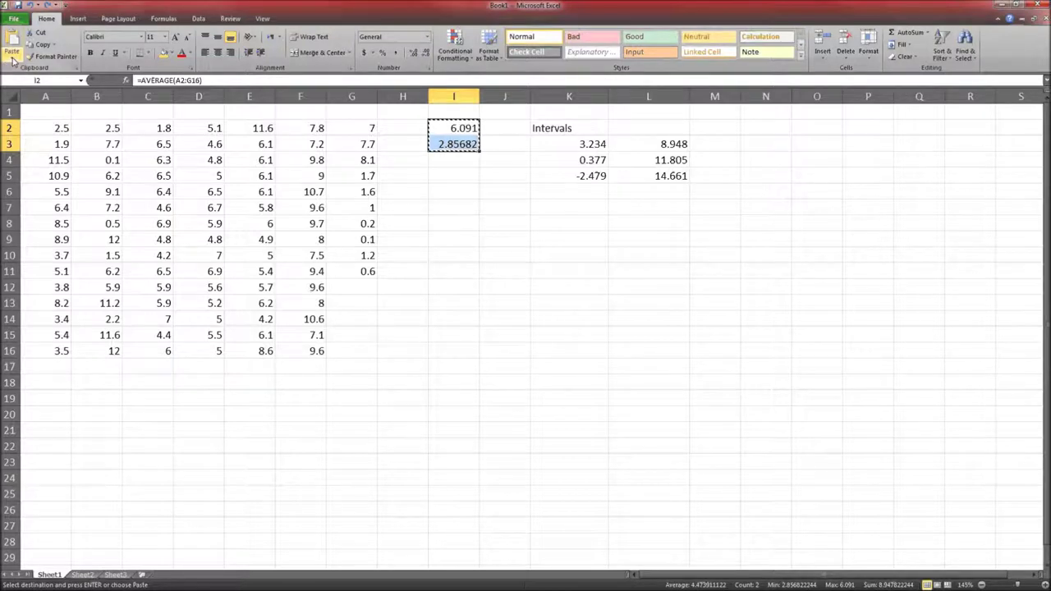
click(12, 58)
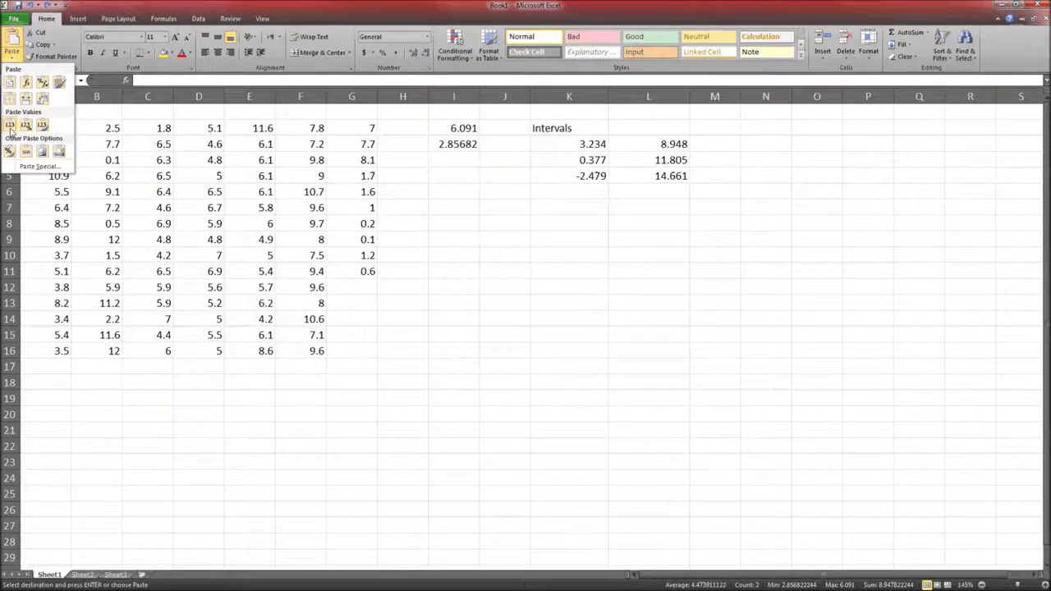
click(9, 127)
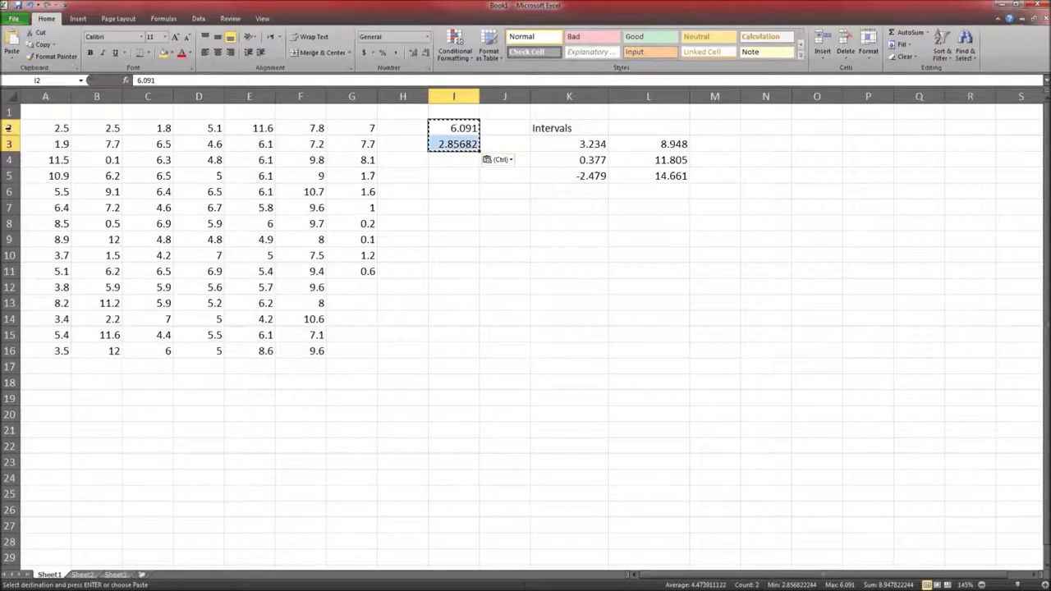
key(Escape)
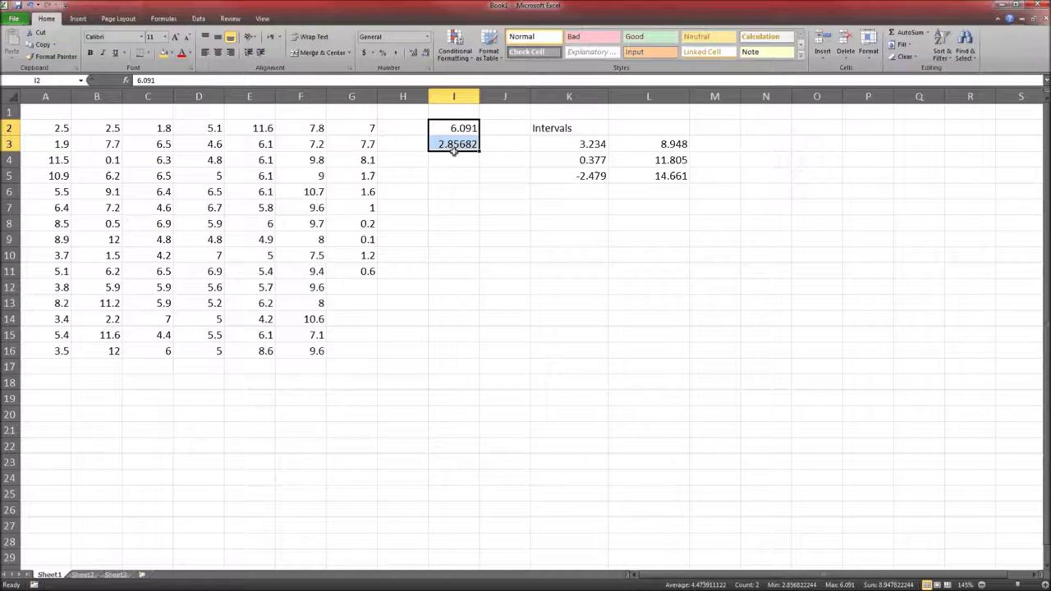
Confirm I2 and I3 now hold the fixed values 6.091 and 2.85682
click(455, 143)
click(456, 127)
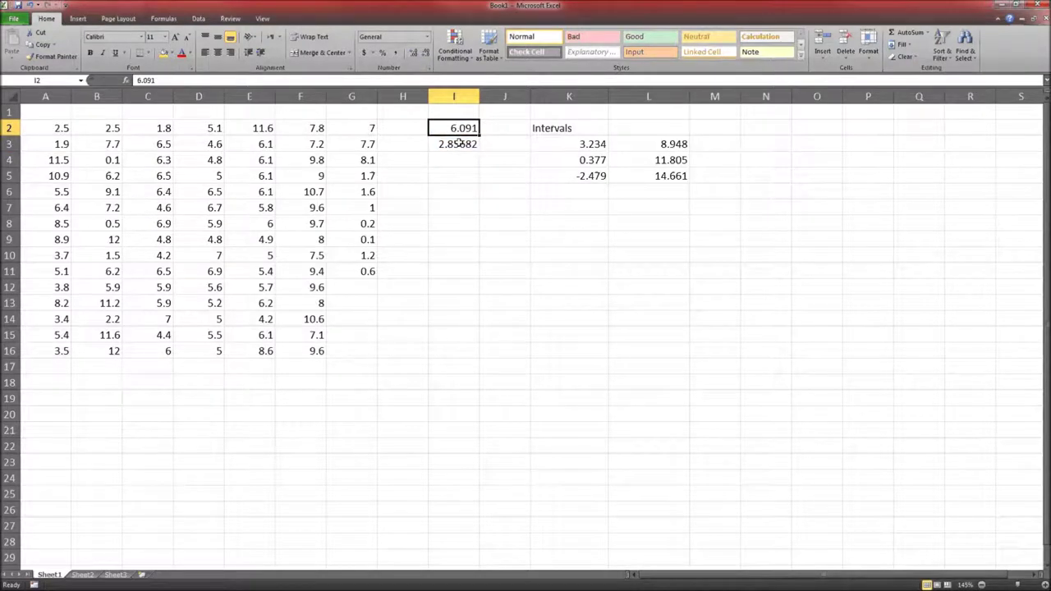
click(458, 142)
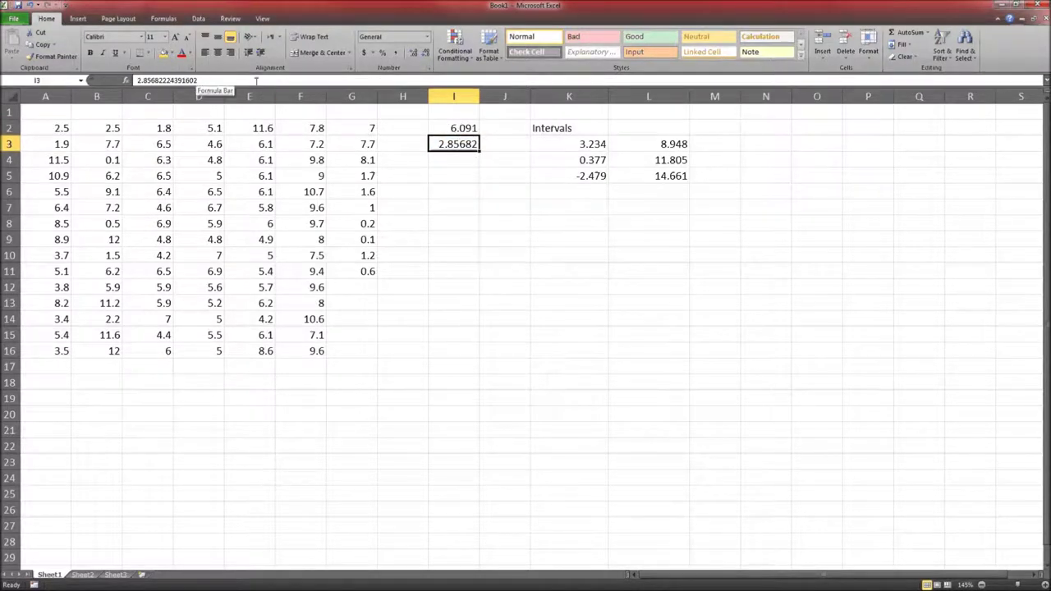
click(446, 129)
click(447, 143)
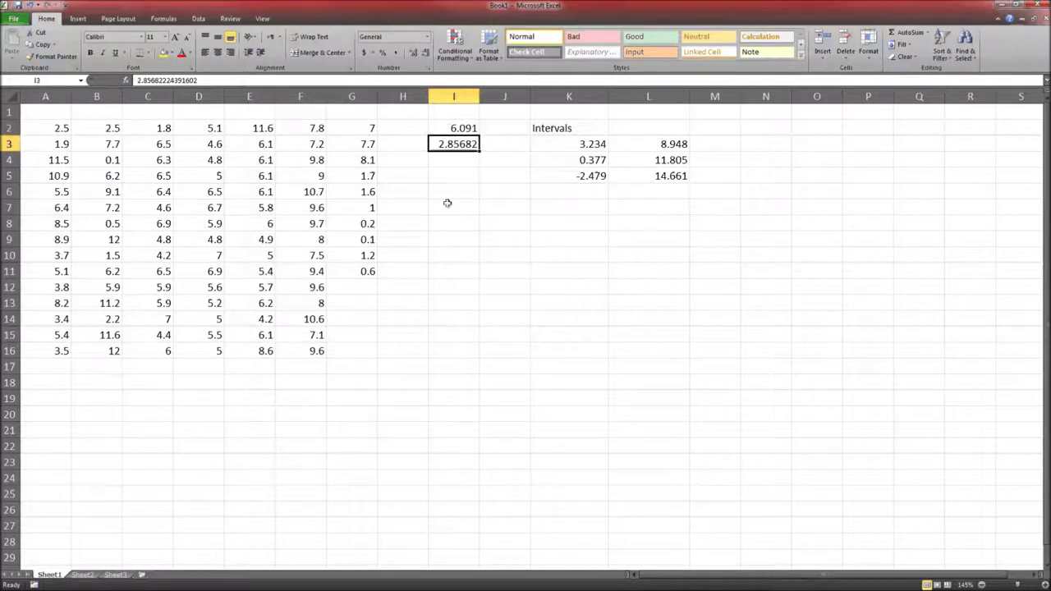
drag(96, 130, 359, 345)
Move the first waiting-time blocks from columns B onward under column A, at A17 and A32
key(ctrl+c)
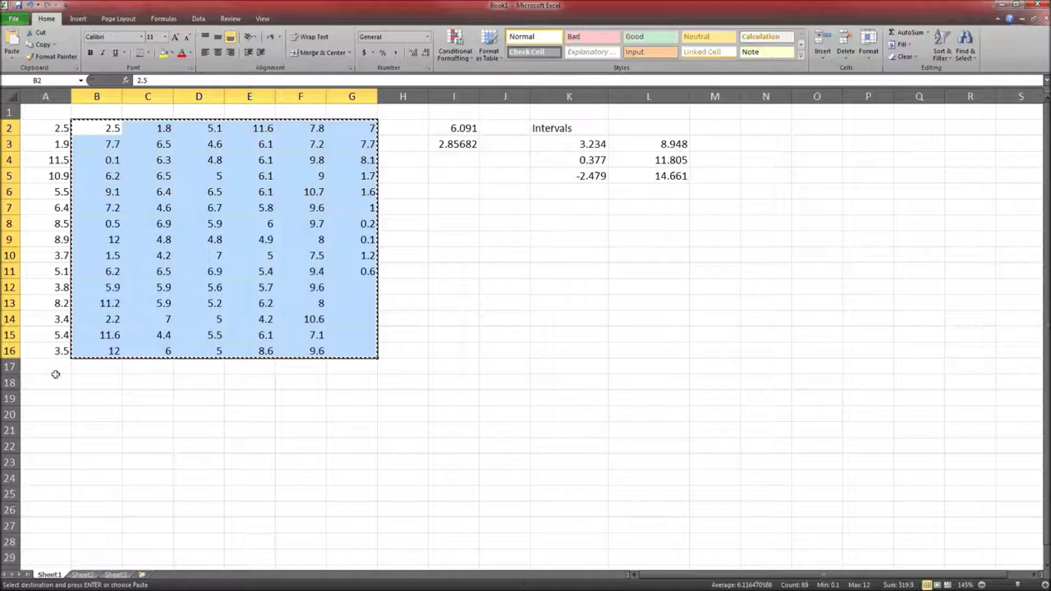
click(55, 374)
key(Return)
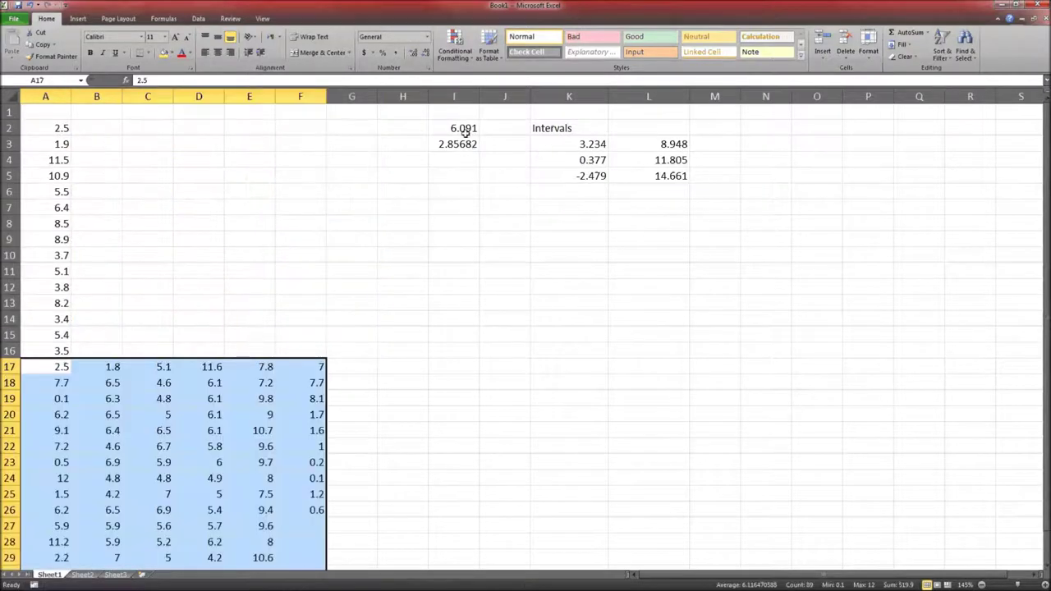
scroll(455, 261, down, 4)
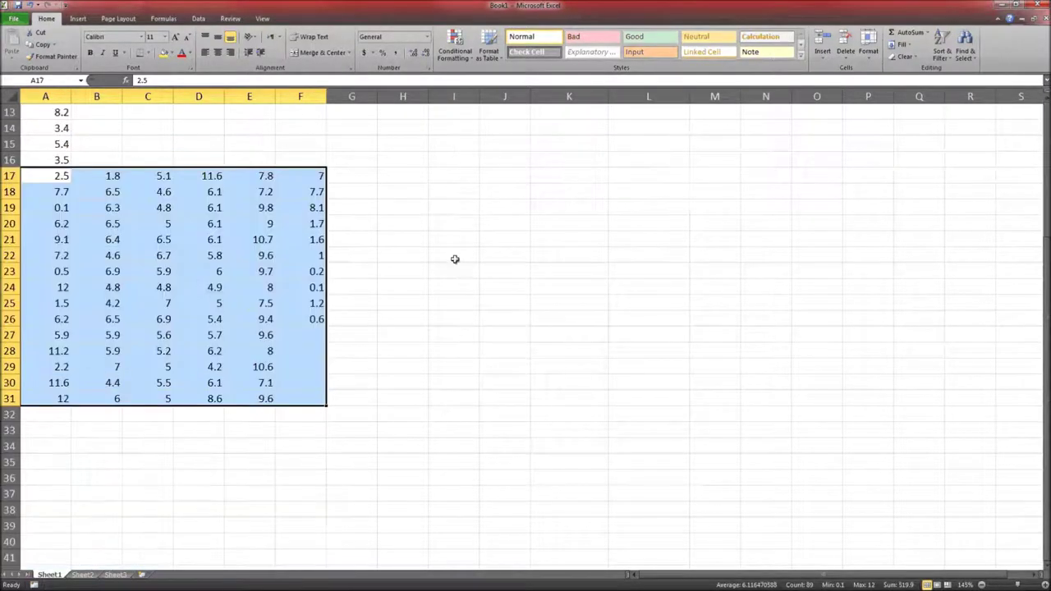
drag(91, 179, 298, 397)
key(ctrl+x)
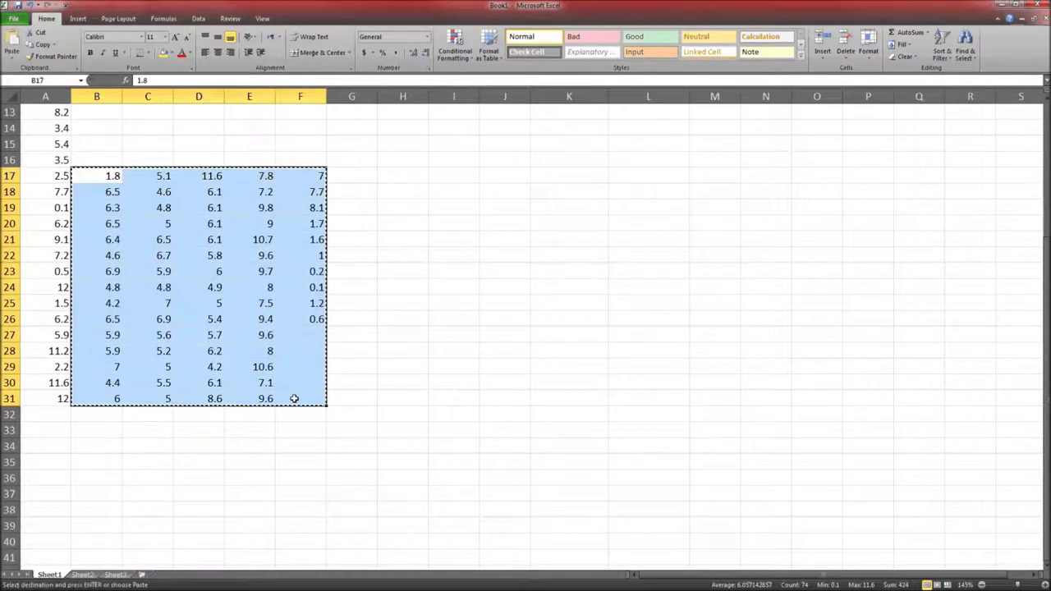
click(45, 414)
key(ctrl+v)
Move the next blocks, B32:E46 to A47 and B47:D61 to A62:C76
scroll(68, 379, down, 4)
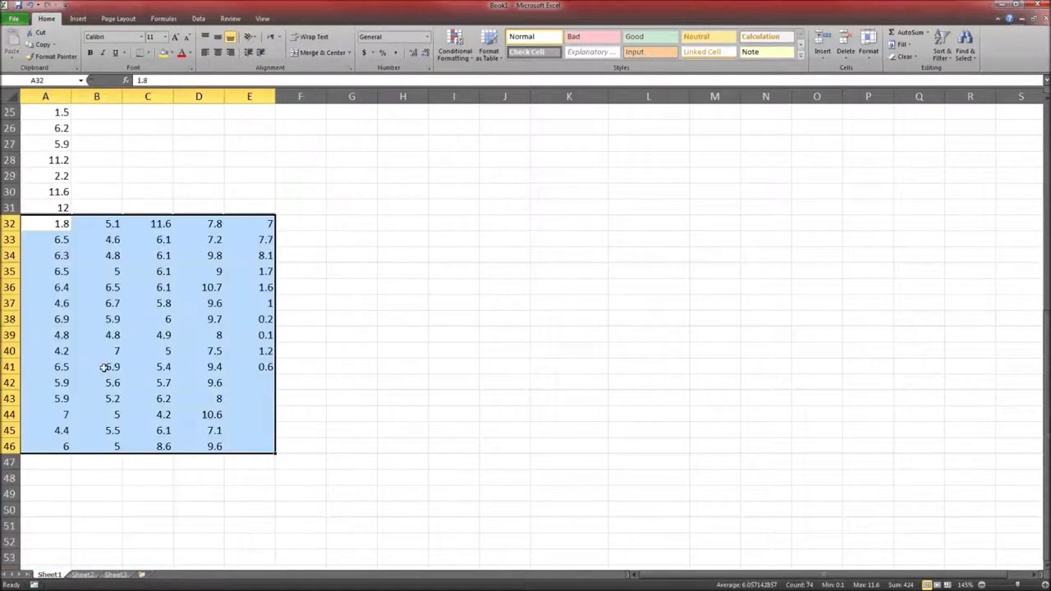
drag(112, 225, 246, 439)
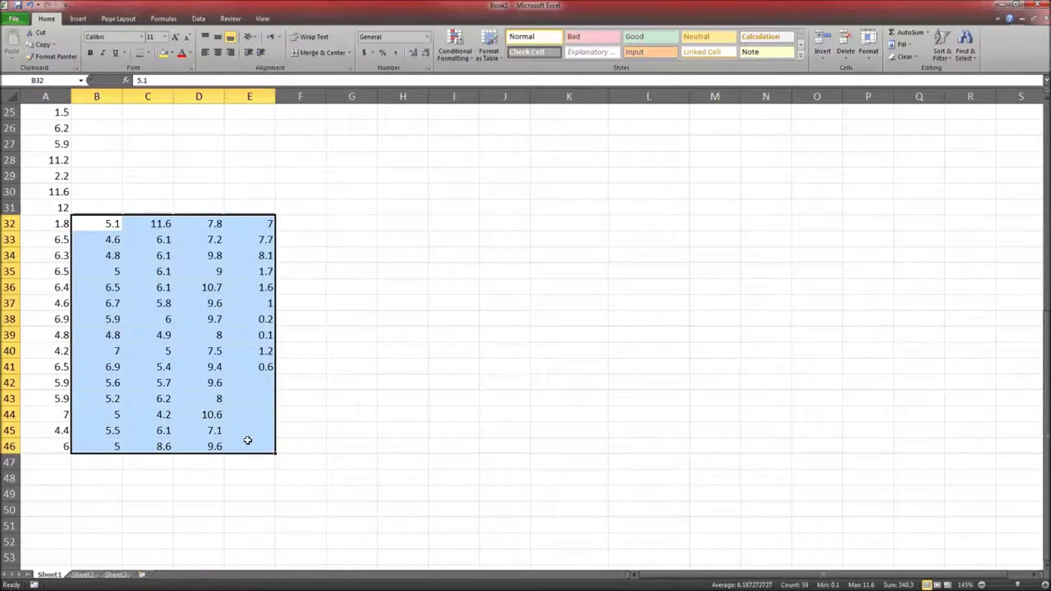
key(ctrl+x)
click(49, 463)
key(ctrl+v)
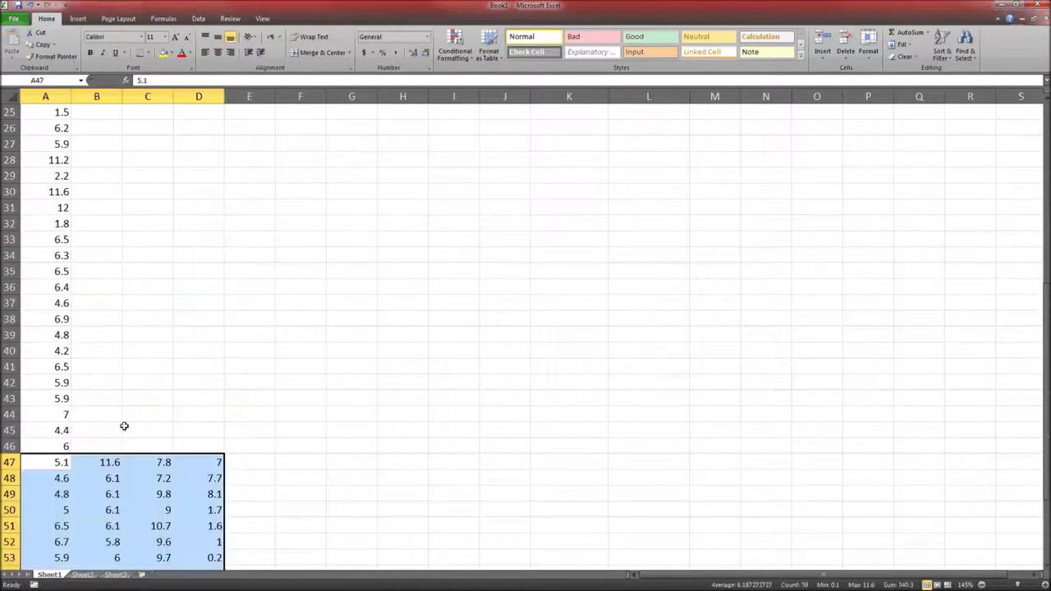
scroll(124, 425, down, 8)
scroll(123, 424, up, 2)
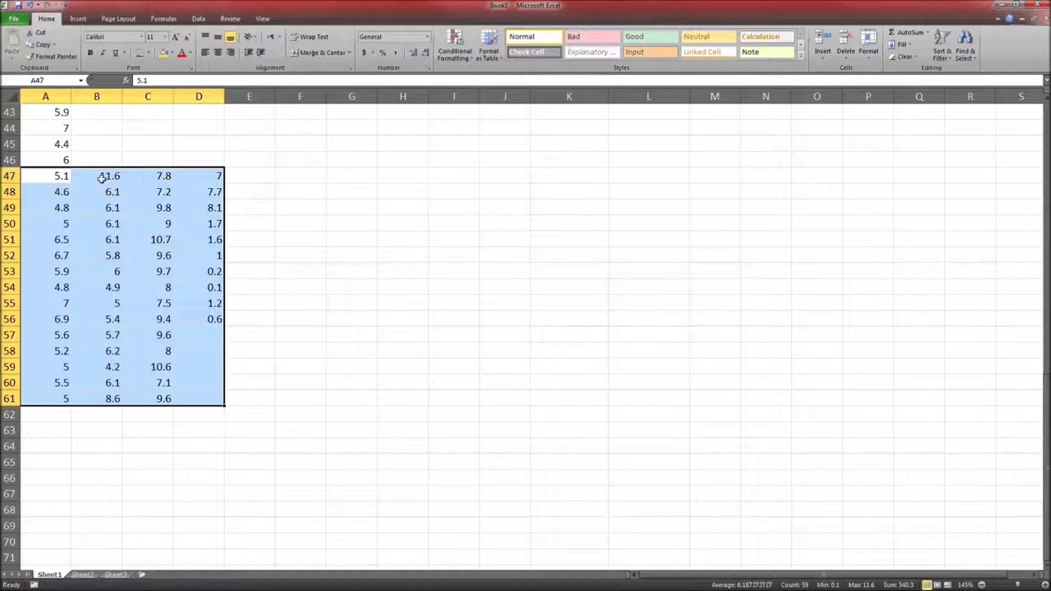
drag(103, 176, 185, 401)
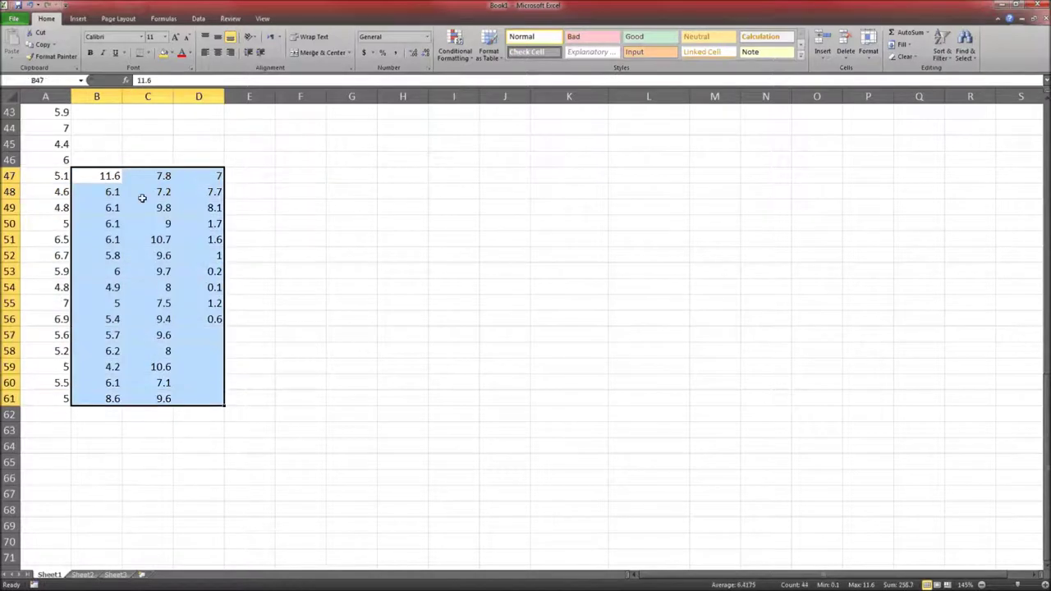
drag(137, 170, 108, 418)
Stack the remaining column B and C values below column A, ending with B77:B86 at A92
scroll(107, 418, down, 6)
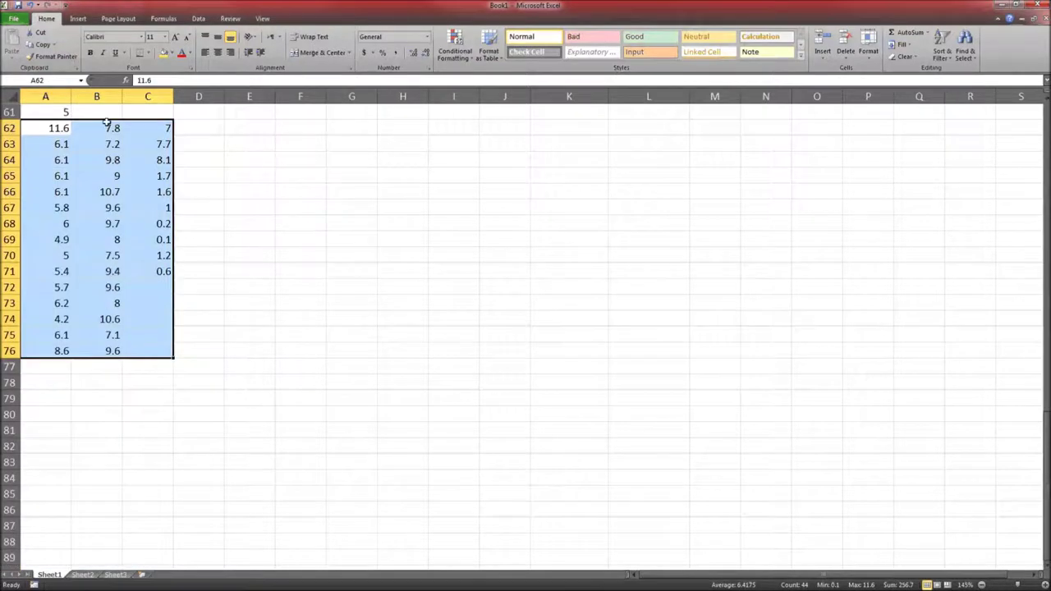
drag(107, 123, 165, 349)
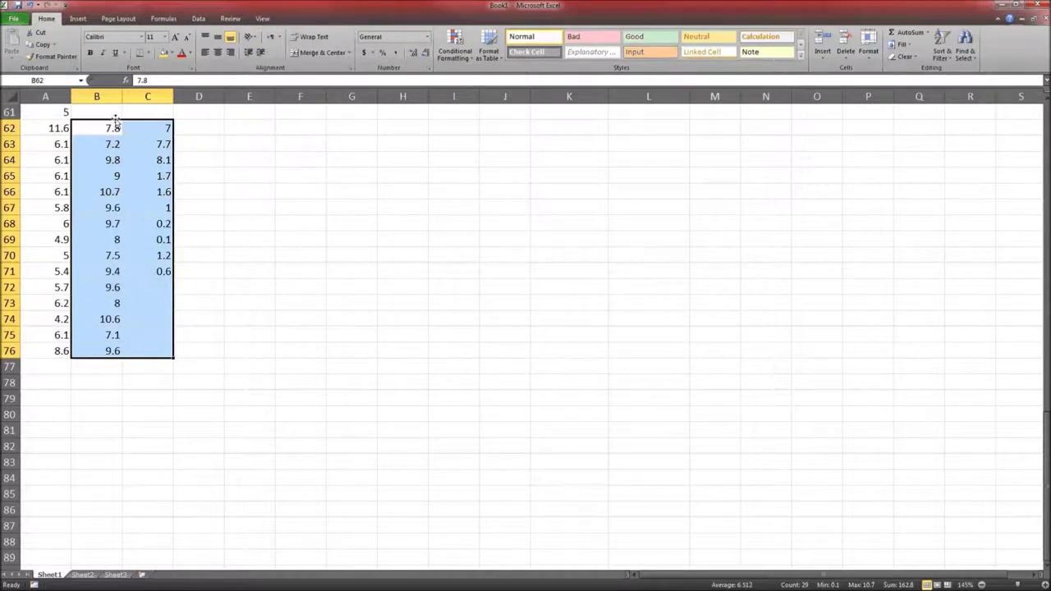
drag(115, 122, 66, 362)
scroll(121, 197, down, 4)
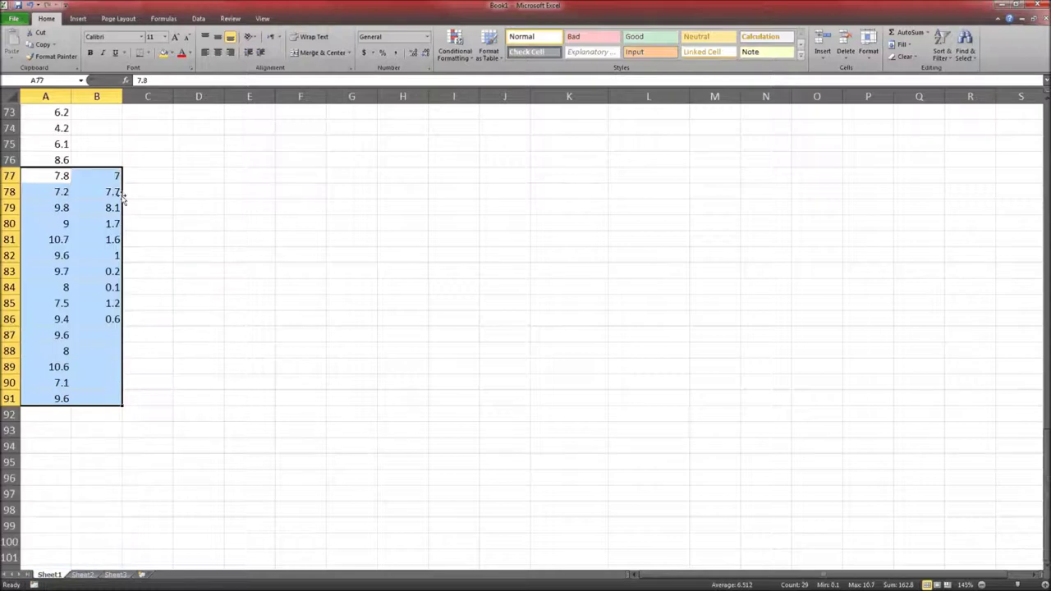
drag(90, 175, 97, 309)
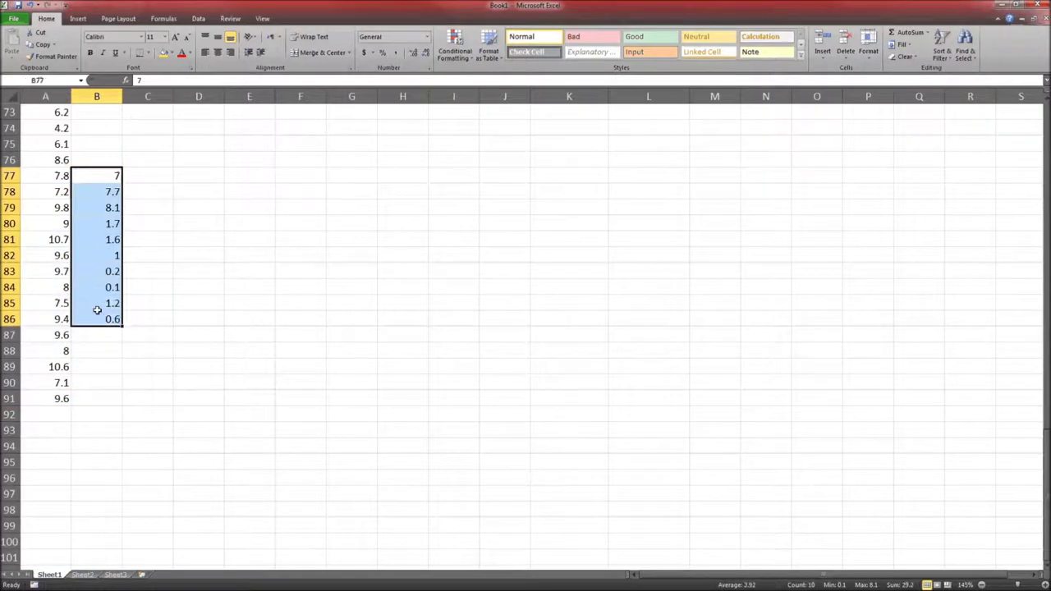
key(ctrl+x)
click(66, 414)
key(ctrl+v)
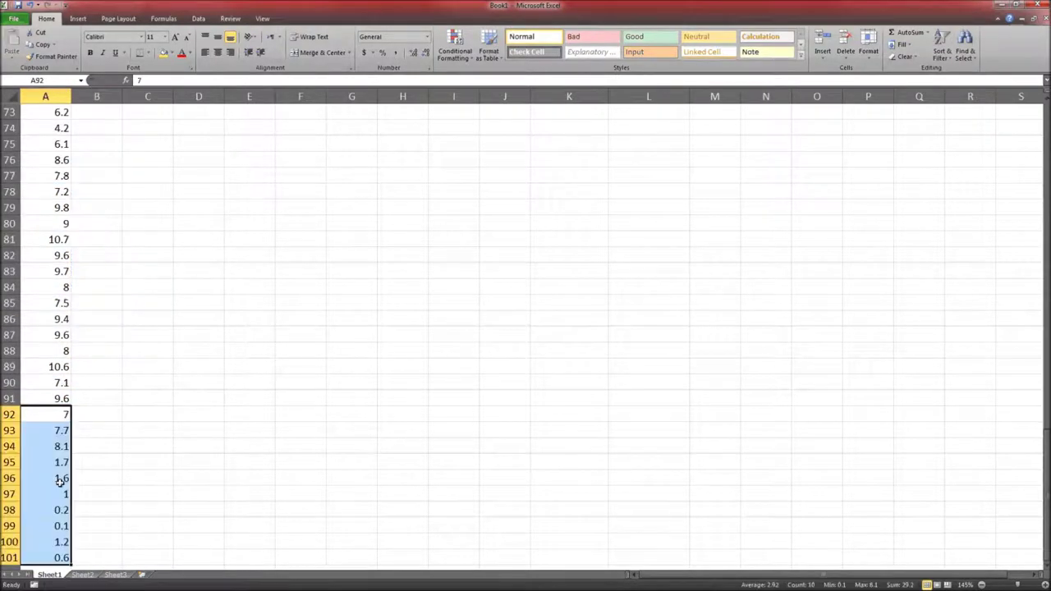
click(51, 479)
key(ctrl+Up)
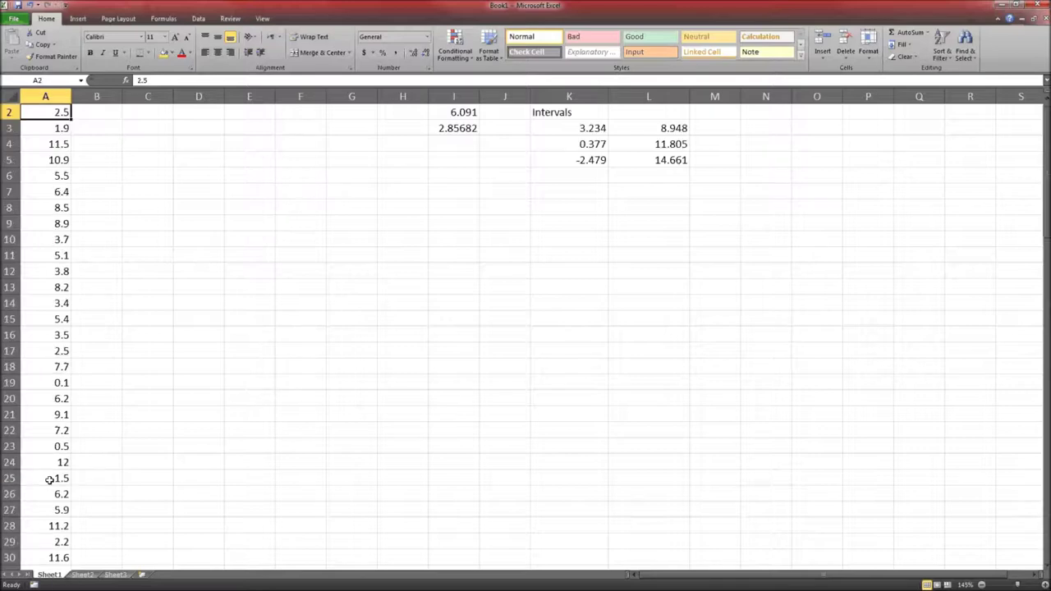
Sort column A's 100 waiting times smallest to largest, so they start 0.1, 0.1, 0.2
scroll(75, 270, up, 1)
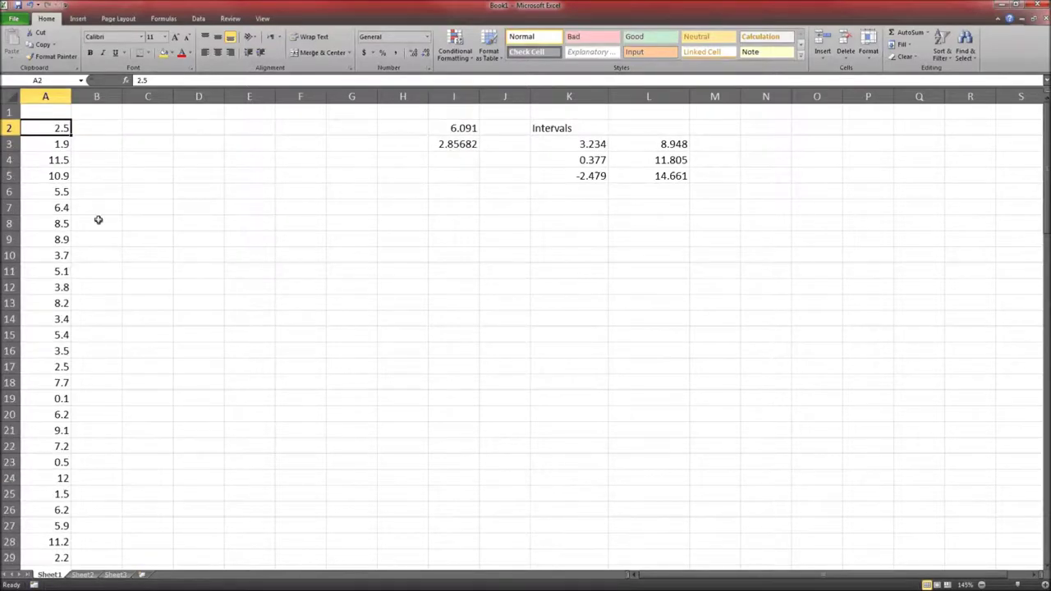
click(24, 114)
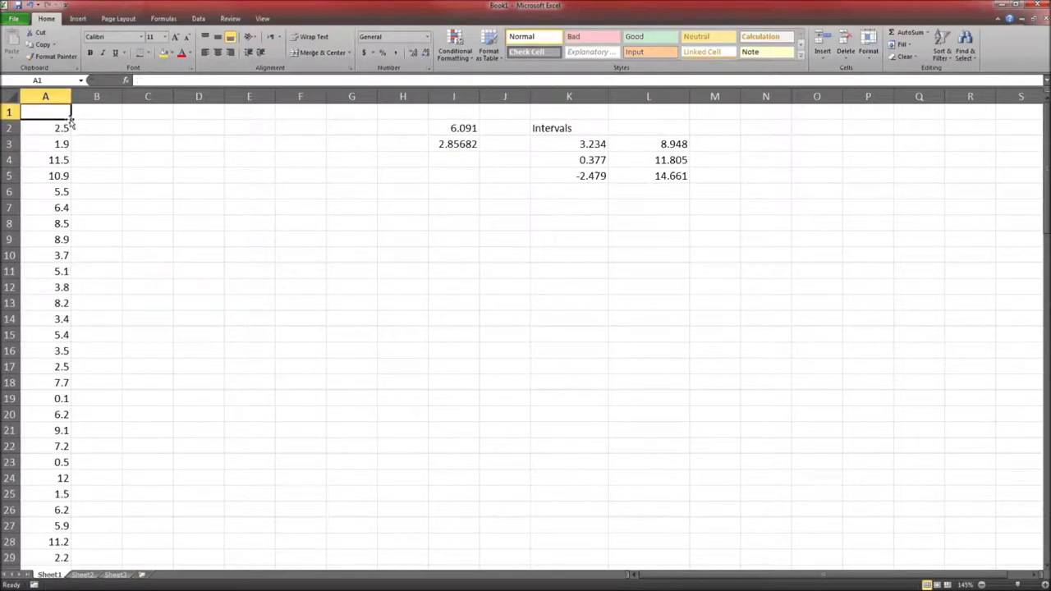
click(941, 51)
click(963, 70)
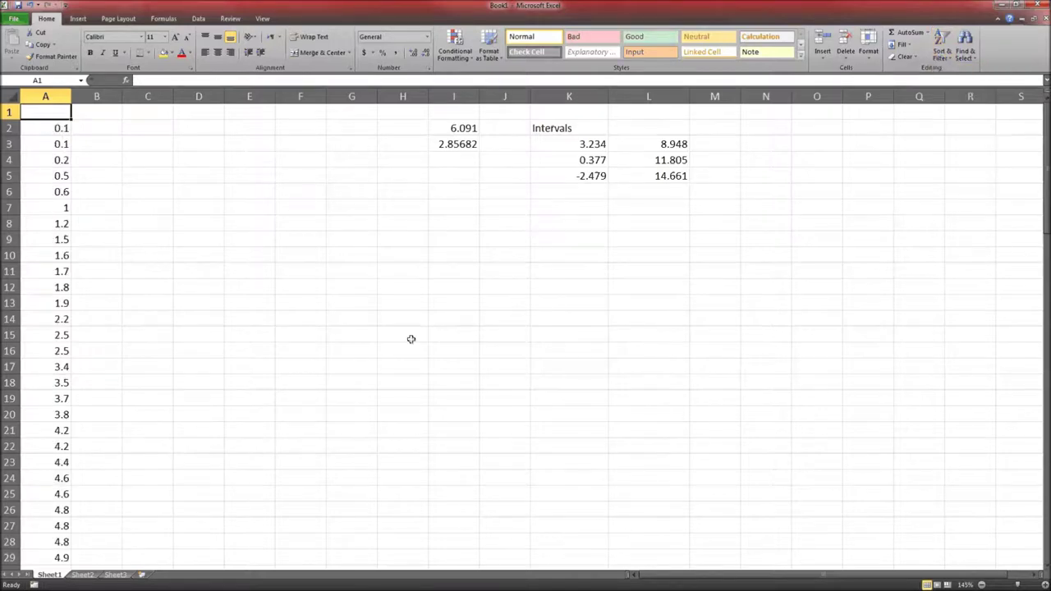
click(146, 300)
scroll(88, 325, down, 6)
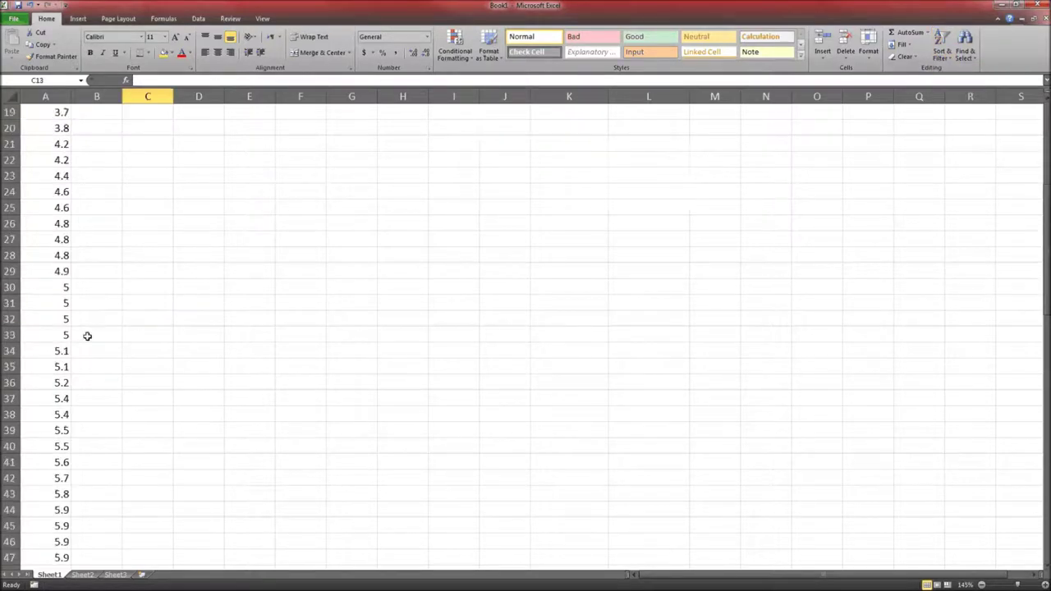
scroll(81, 357, down, 16)
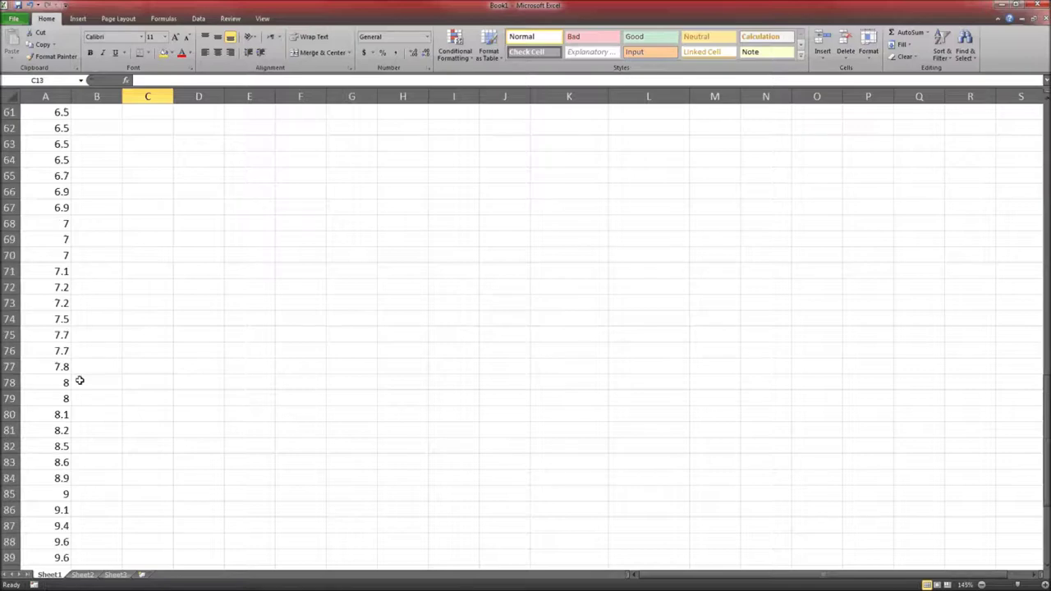
scroll(79, 381, down, 4)
scroll(79, 381, up, 20)
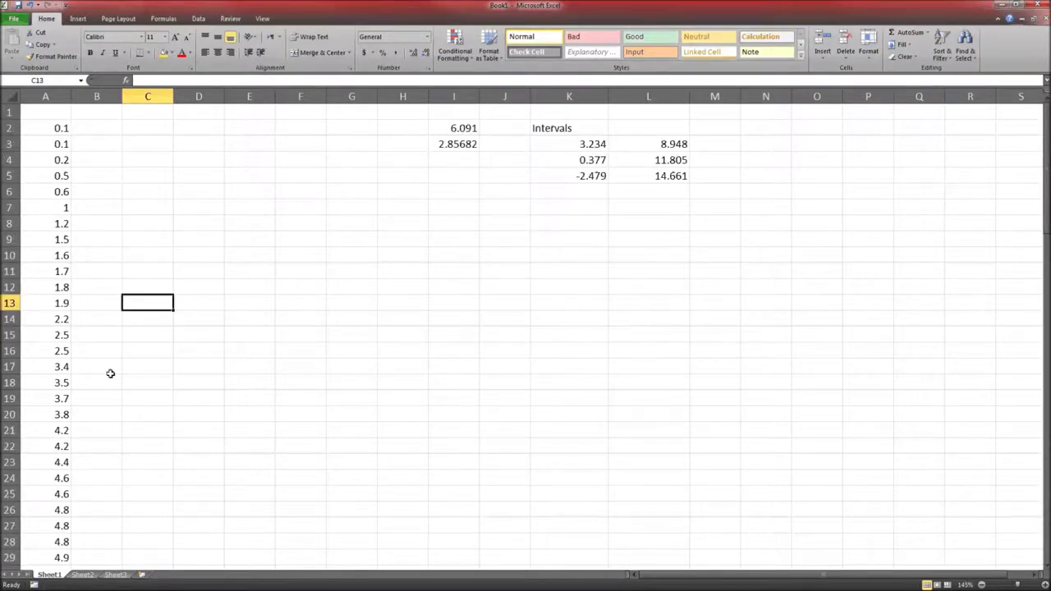
Select A17:A84, the values 3.4 to 8.9, to get a count of 68, then return to Connect
ctrl+scroll(110, 373, up, 1)
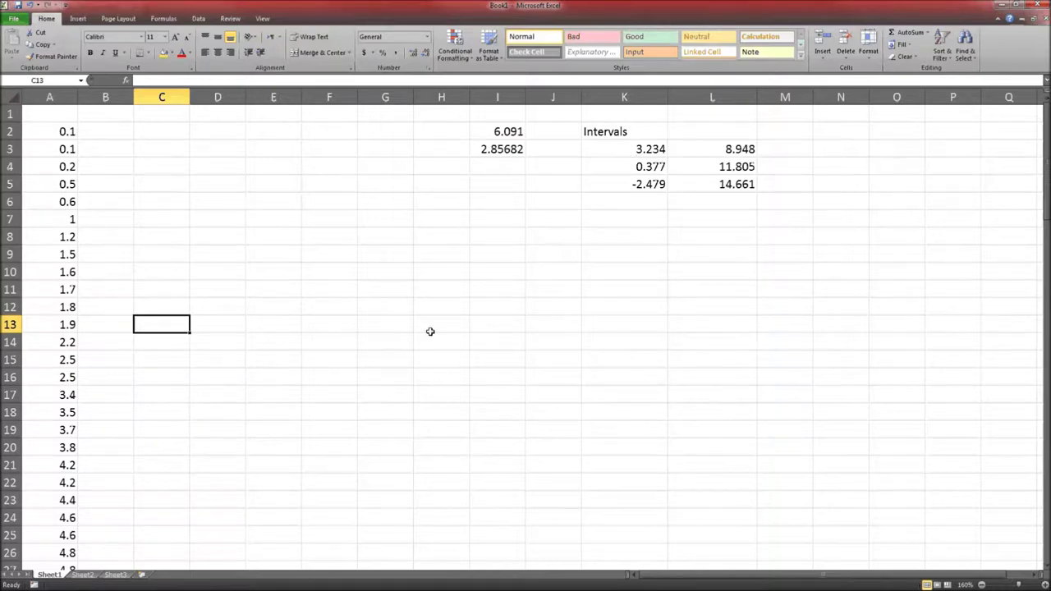
click(100, 395)
click(57, 392)
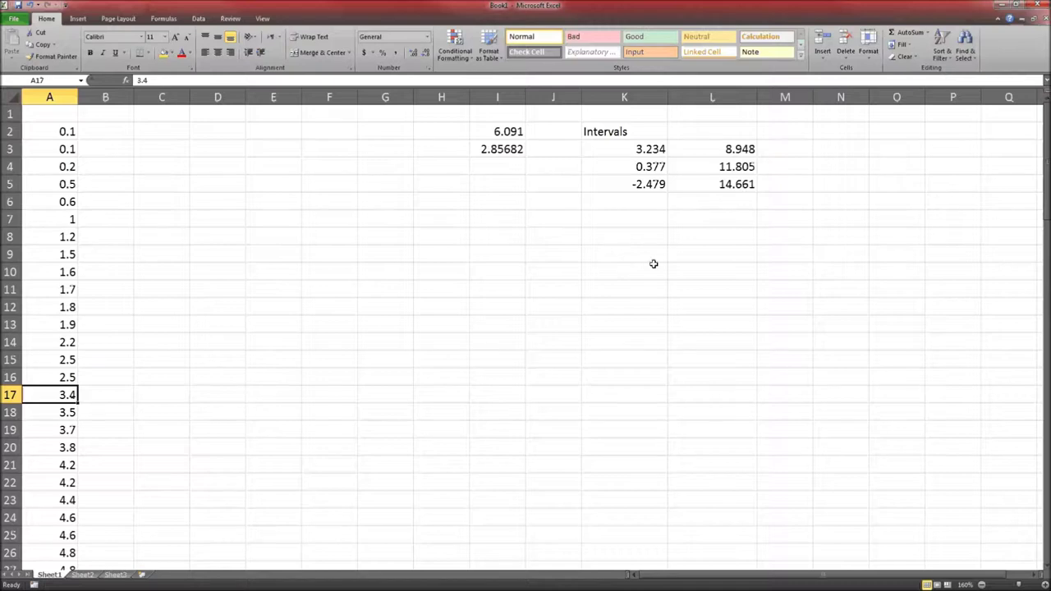
scroll(123, 408, down, 20)
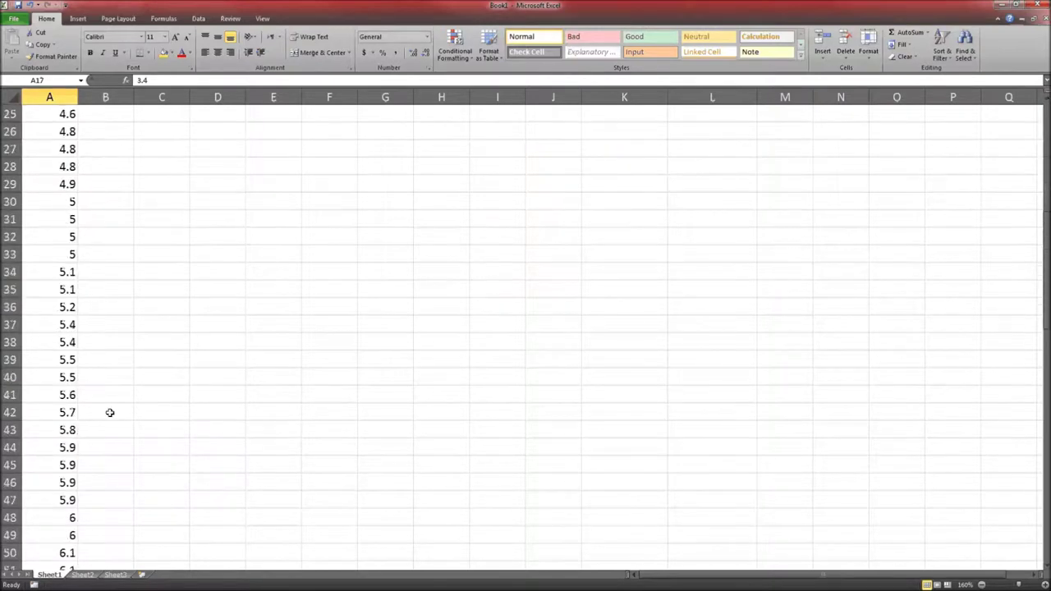
scroll(96, 412, down, 2)
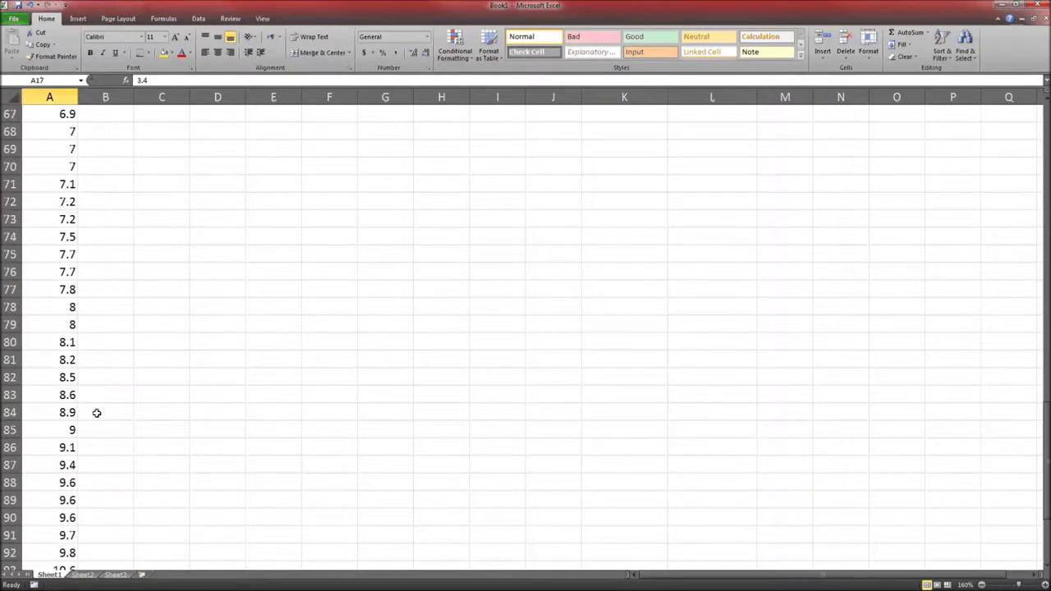
shift+click(58, 412)
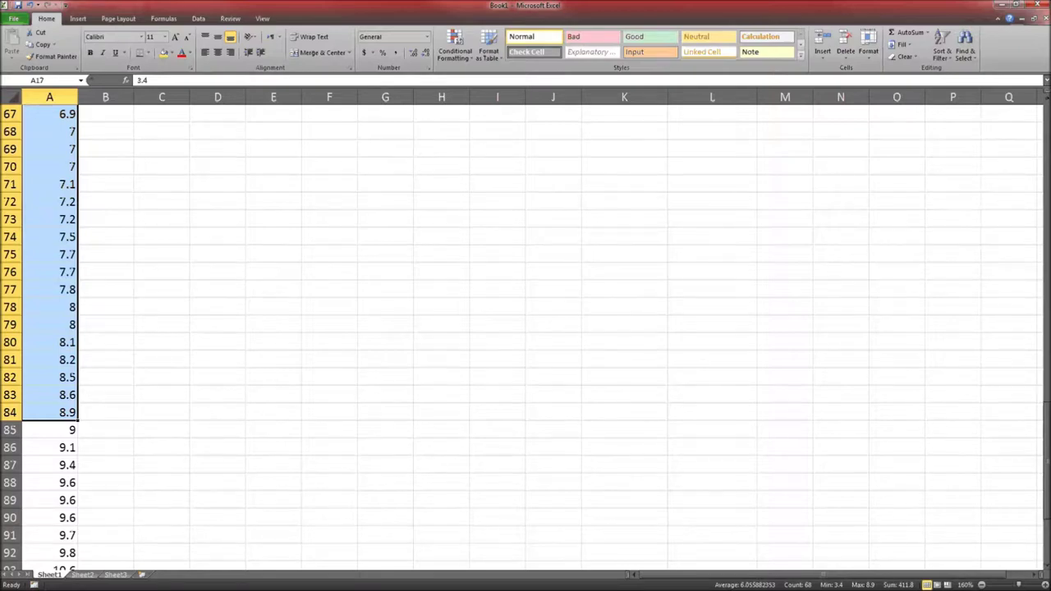
key(alt+Tab)
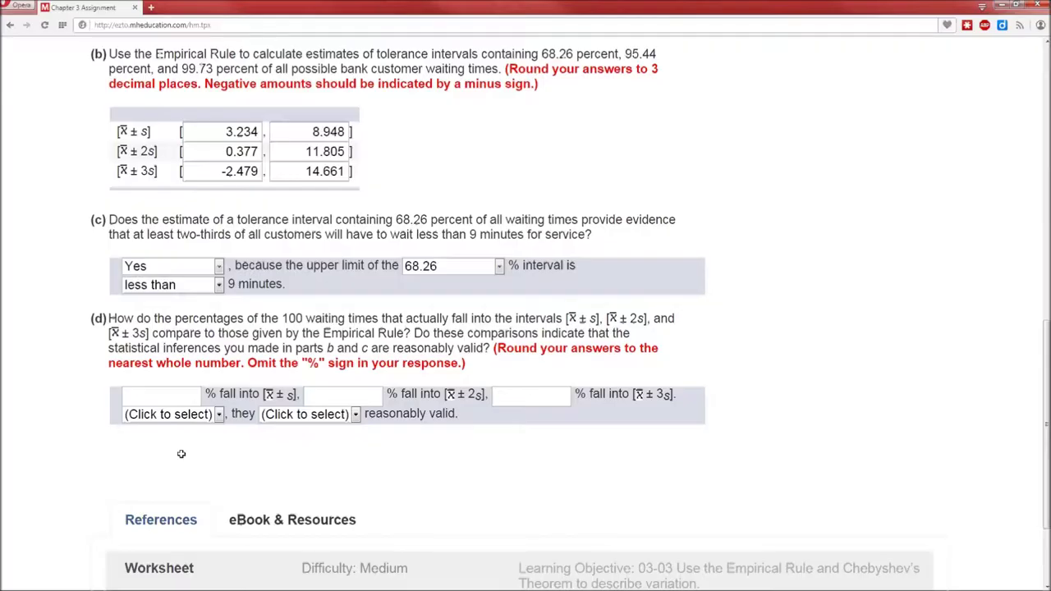
Enter 68 as part (d)'s x̄ ± s percentage
click(139, 400)
text(68)
click(357, 401)
Count the values 0.5 through 11.6 in Excel and enter 95 for x̄ ± 2s
key(alt+Tab)
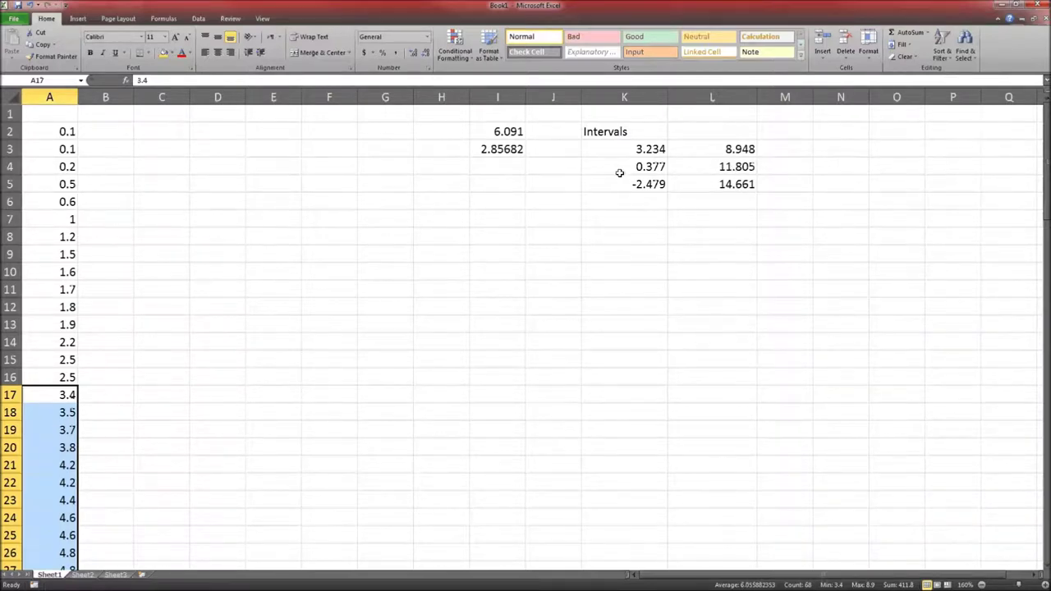
click(51, 187)
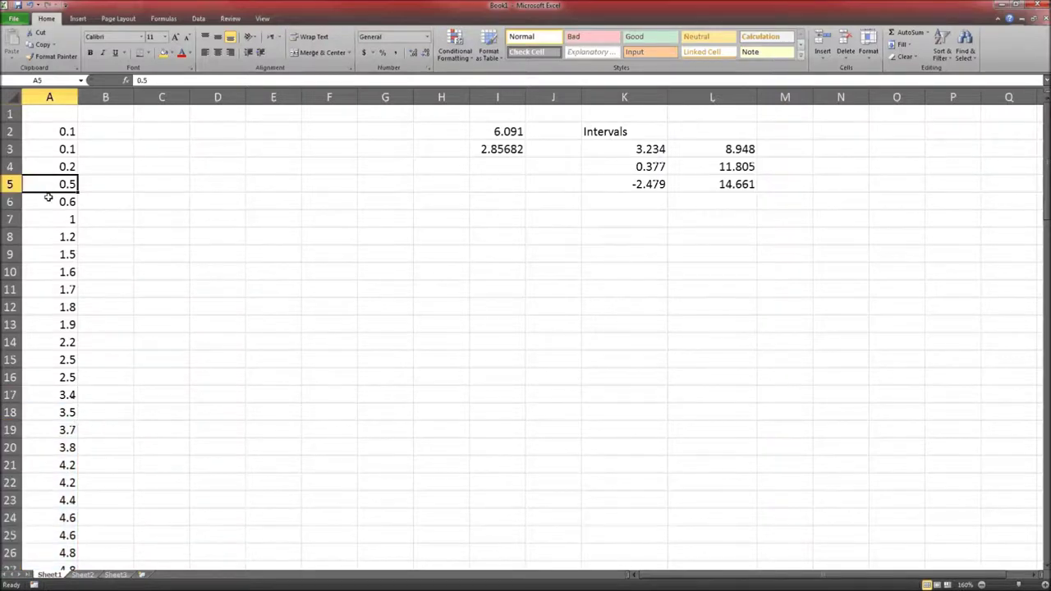
scroll(47, 197, down, 20)
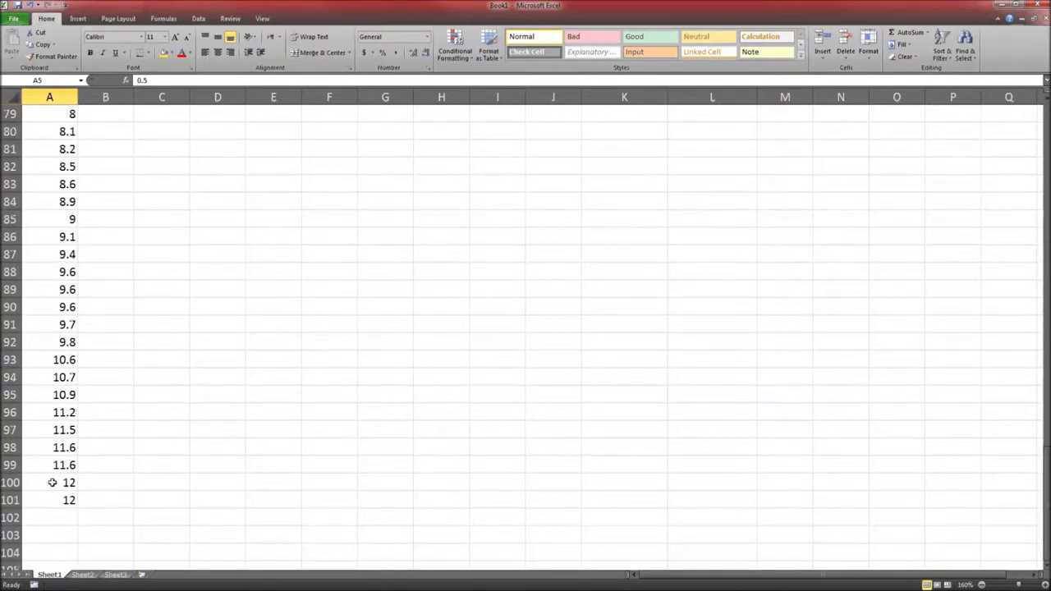
shift+click(52, 465)
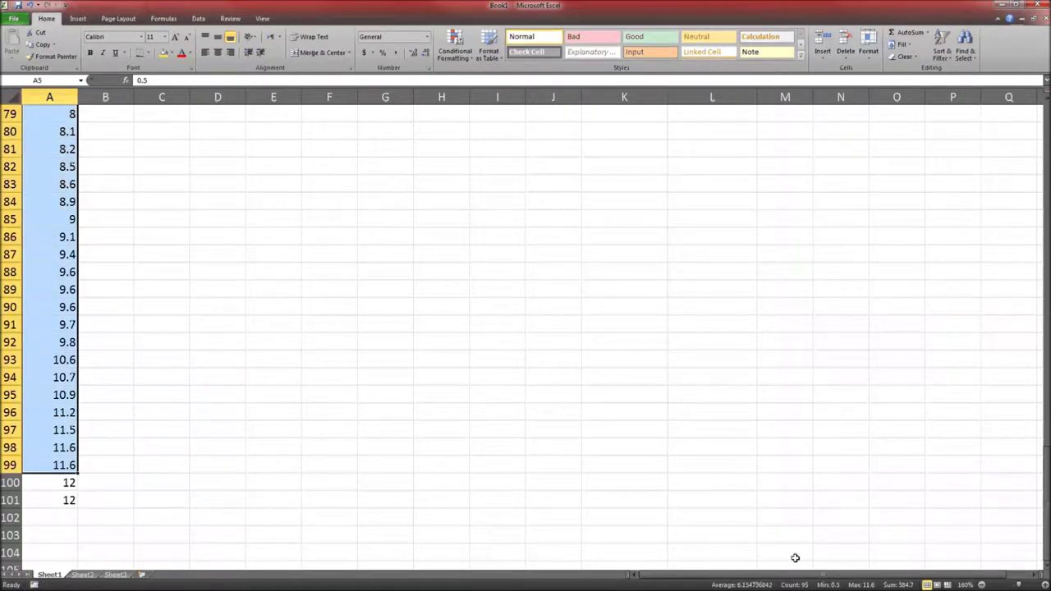
key(alt+Tab)
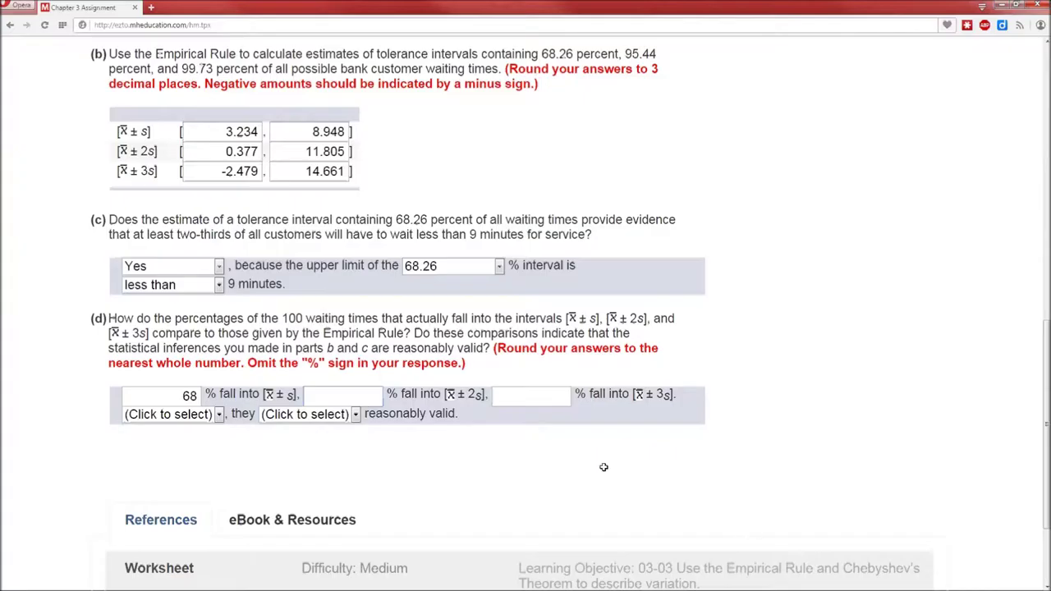
text(95)
click(504, 396)
Select all 100 waiting times in Excel and enter 100 for x̄ ± 3s
key(alt+Tab)
scroll(537, 317, up, 20)
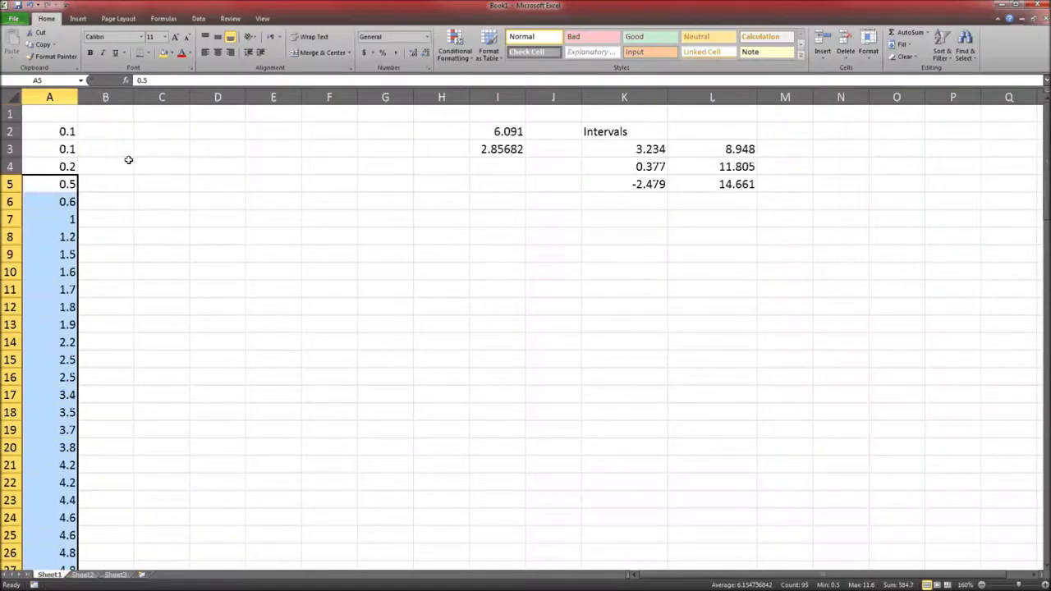
click(69, 133)
scroll(50, 366, down, 20)
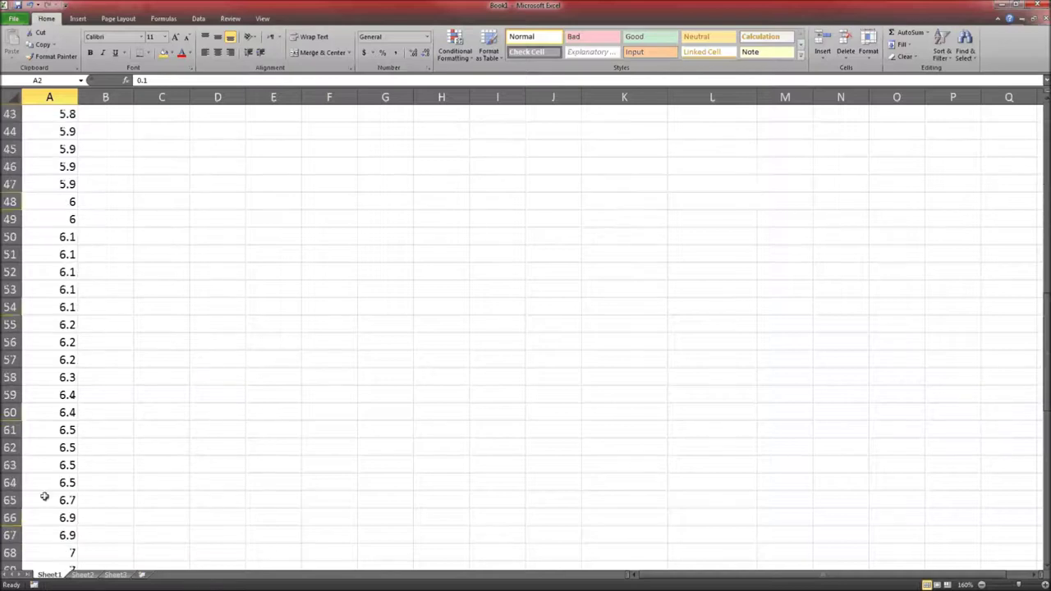
shift+click(50, 291)
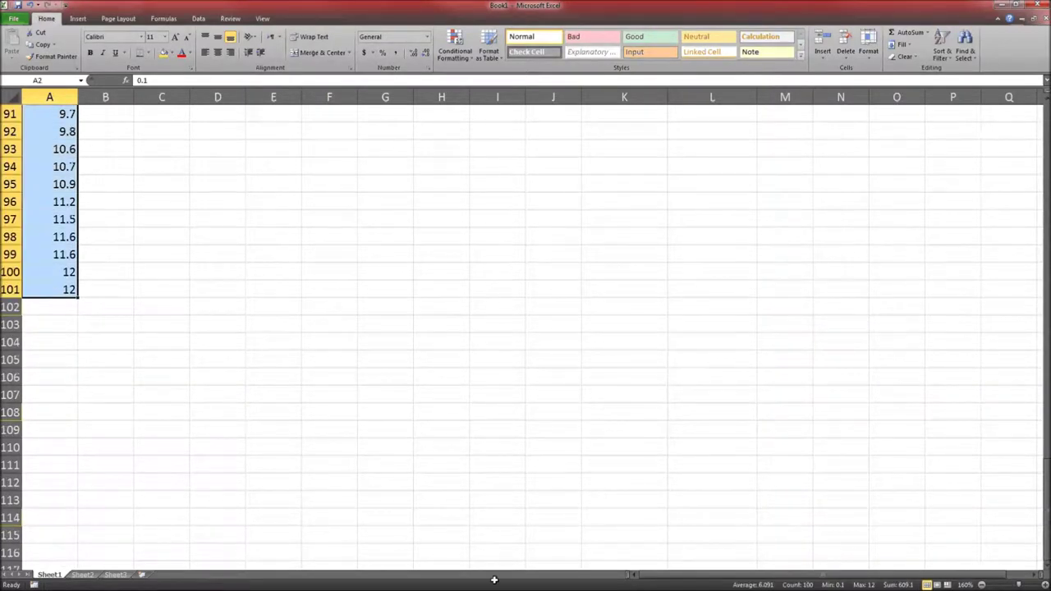
key(alt+Tab)
click(530, 395)
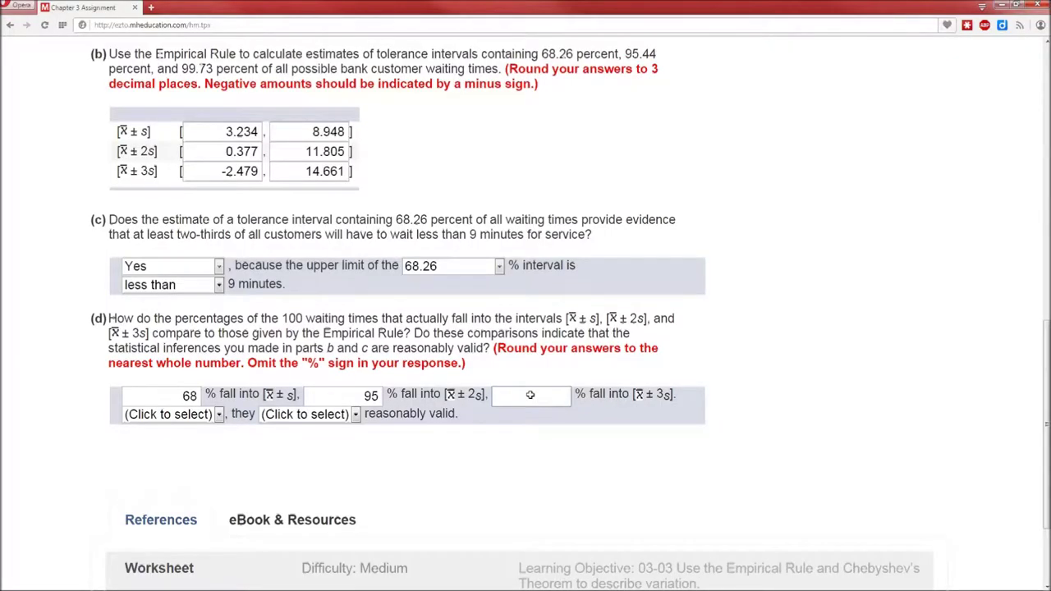
text(100)
click(563, 424)
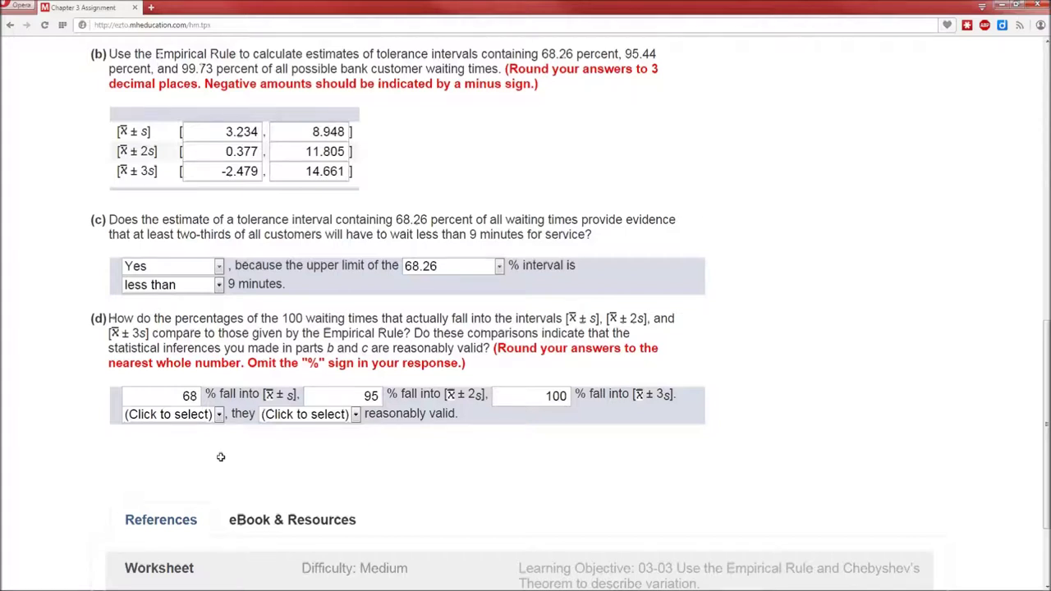
Set part (d)'s dropdowns to Yes and 'are' reasonably valid
click(215, 415)
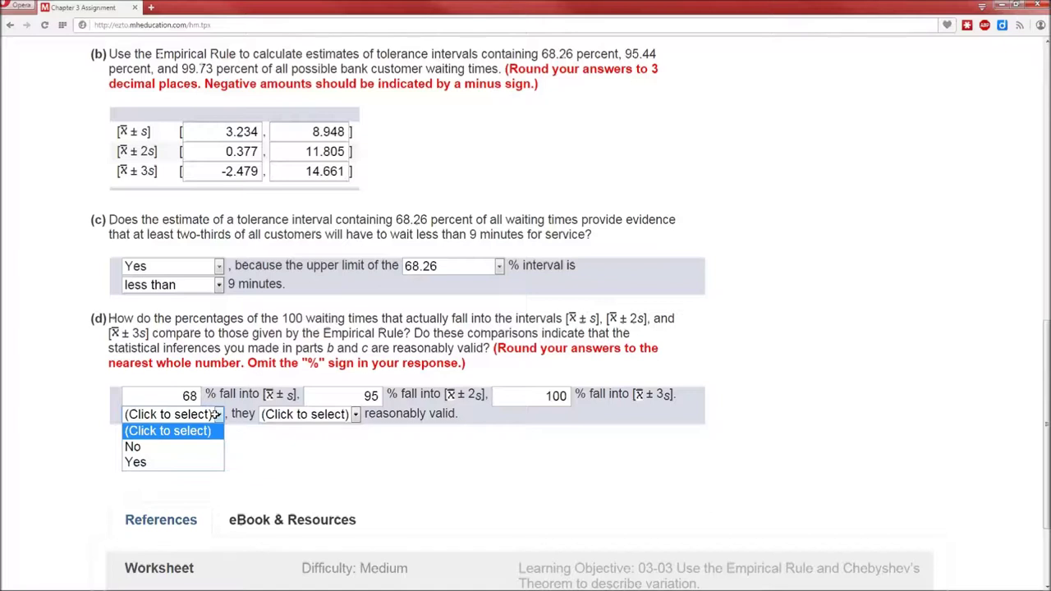
click(190, 464)
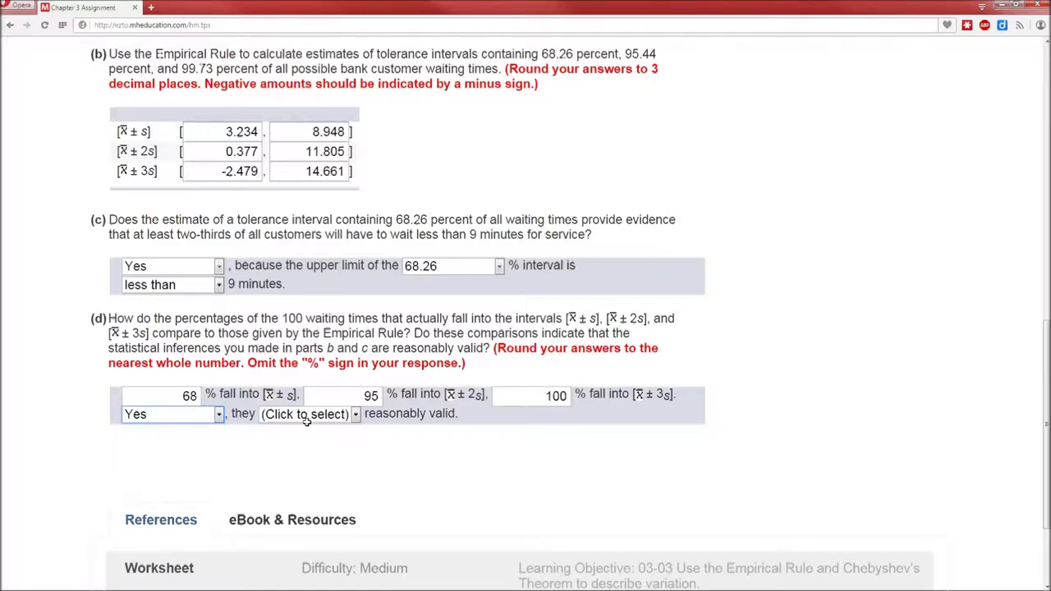
click(306, 419)
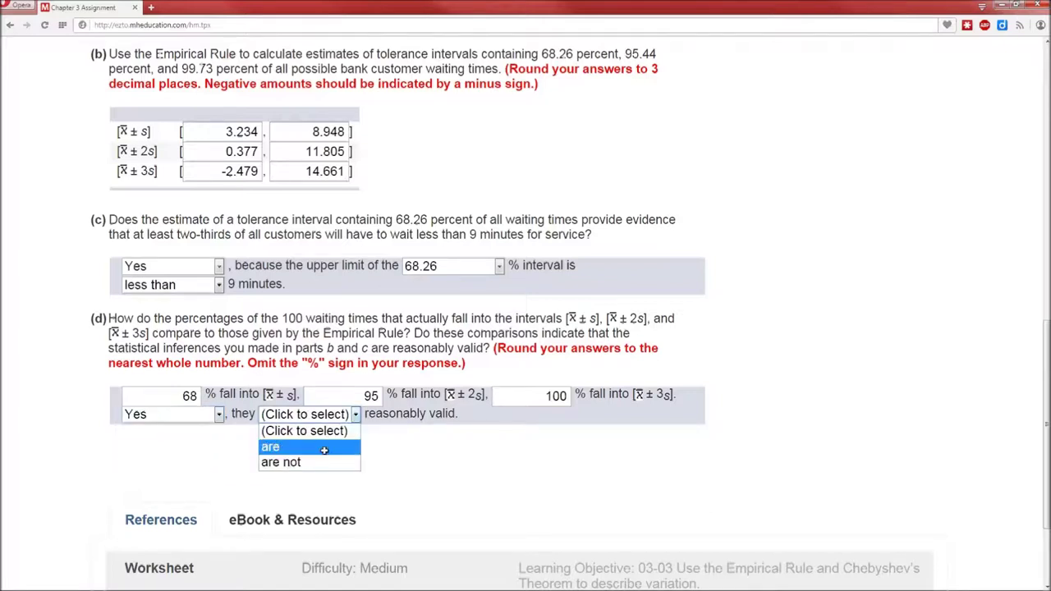
click(324, 450)
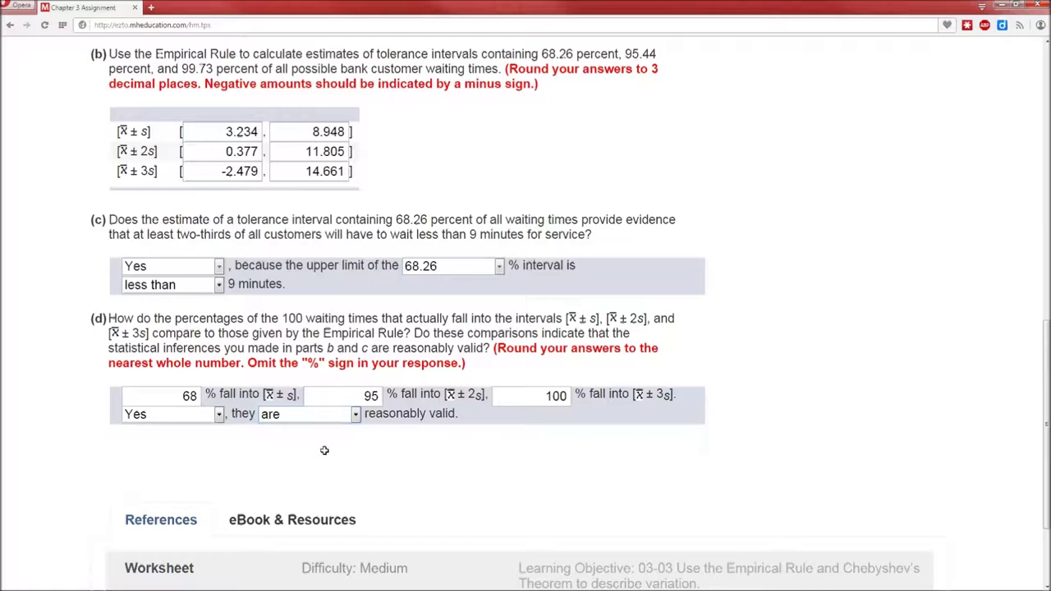
Submit the assignment anyway despite incomplete questions, then return to the assignment list
scroll(324, 451, down, 2)
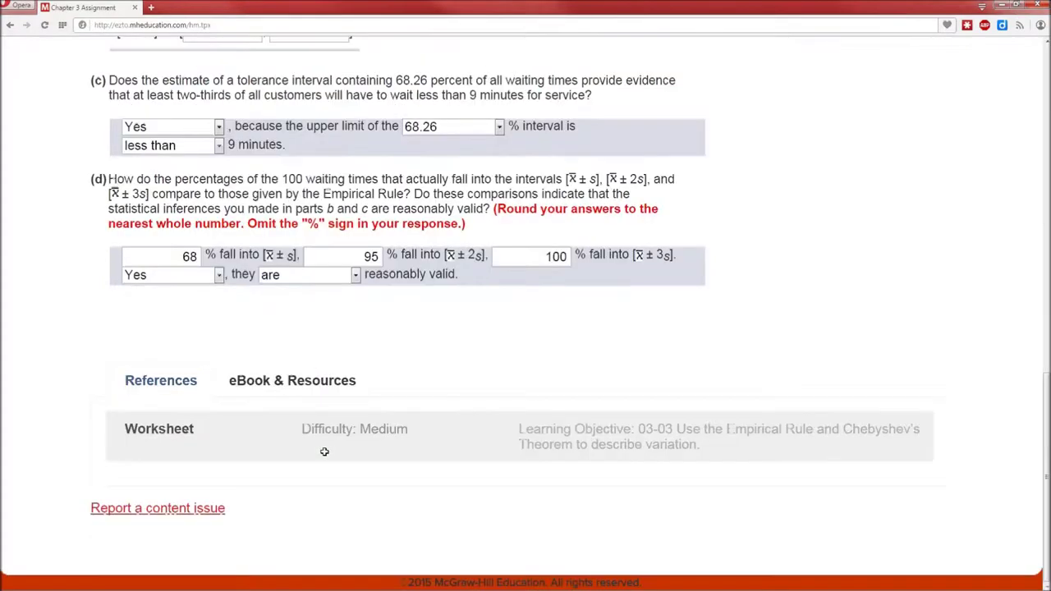
scroll(324, 452, up, 20)
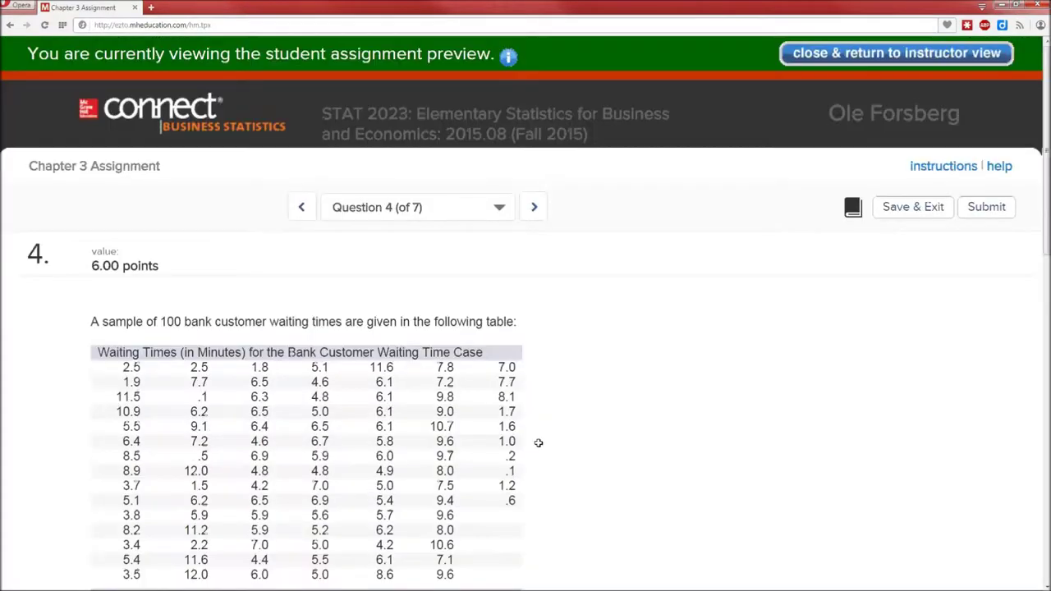
click(970, 197)
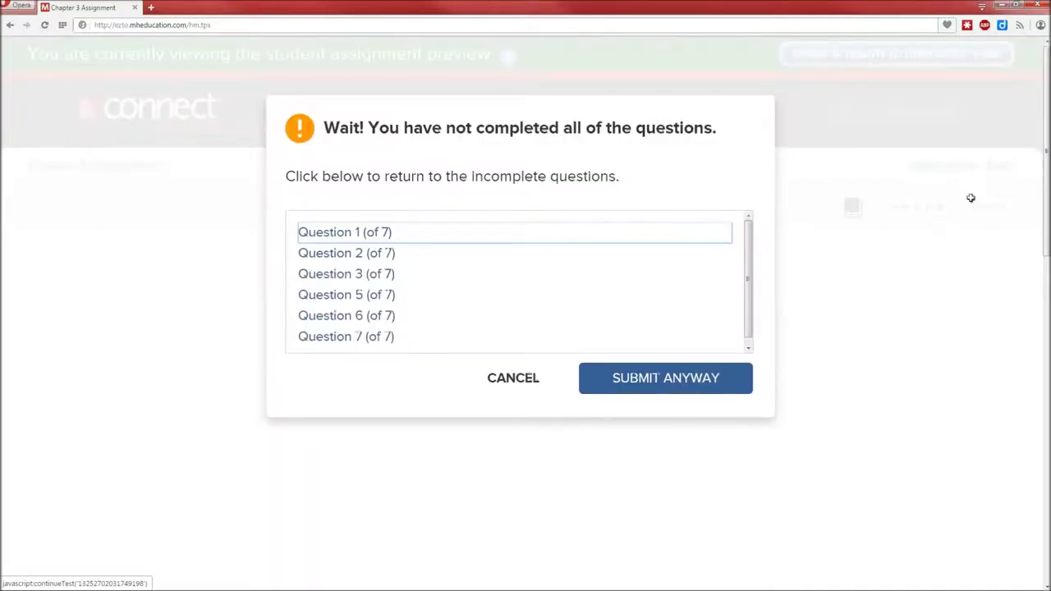
click(664, 378)
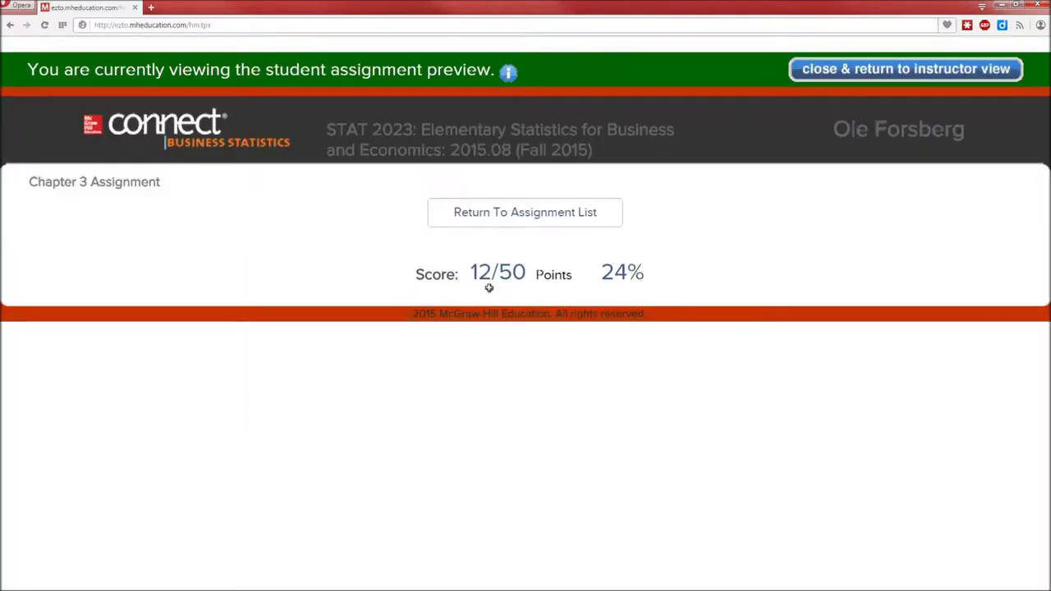
click(499, 210)
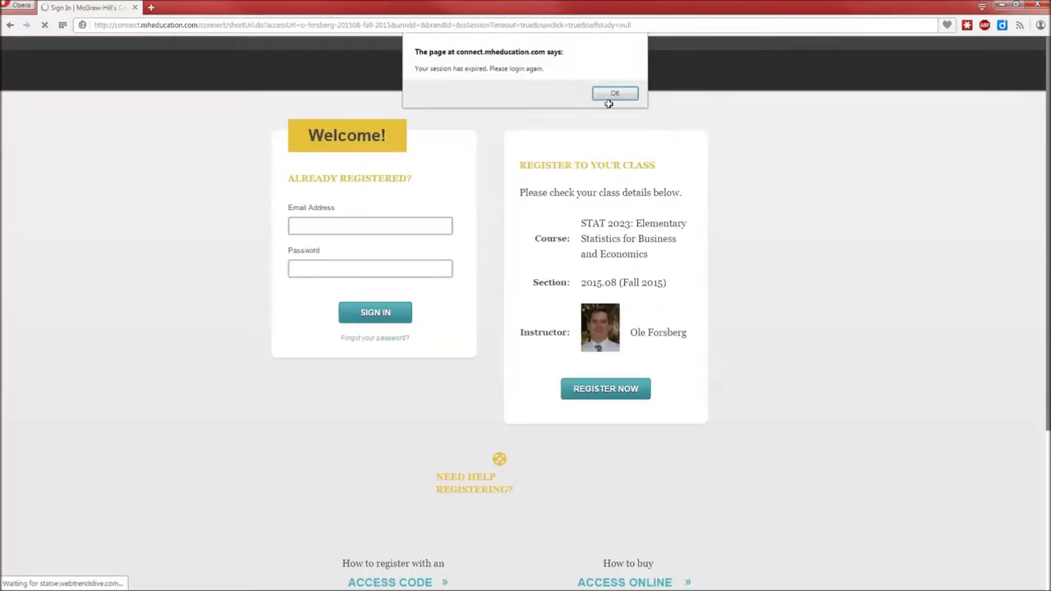
Dismiss the session-expired alert, sign in with the account email and password, and open Chapter 3 Assignment
click(615, 93)
click(384, 224)
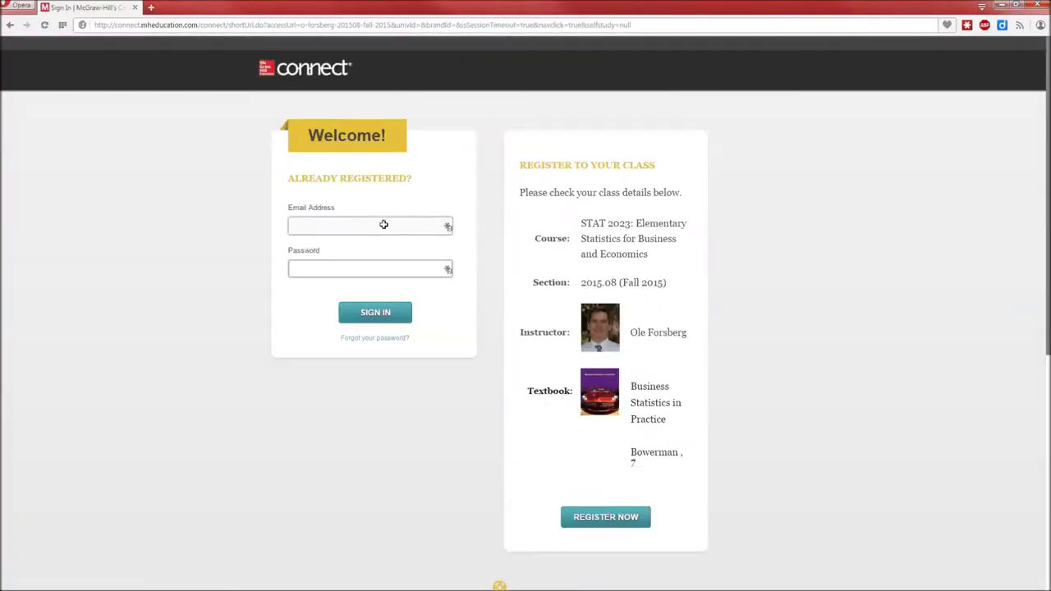
key(Tab)
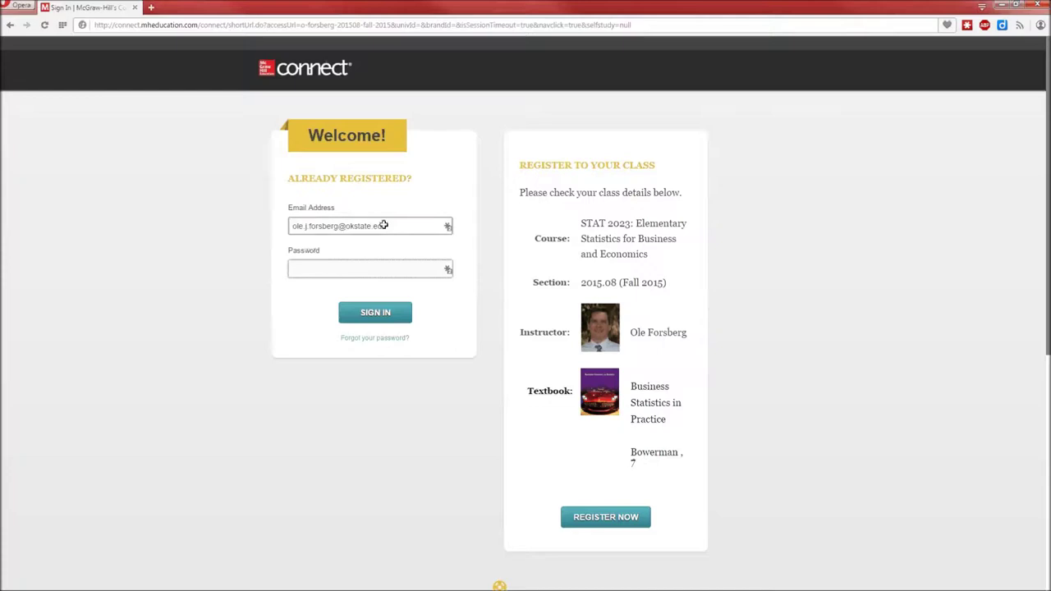
text(********)
key(Return)
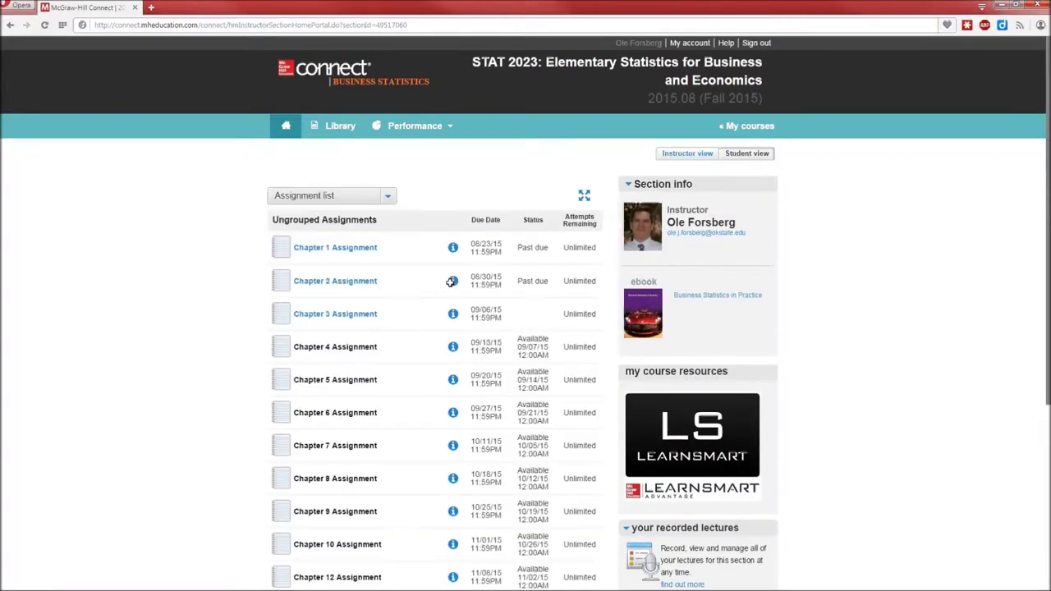
click(313, 314)
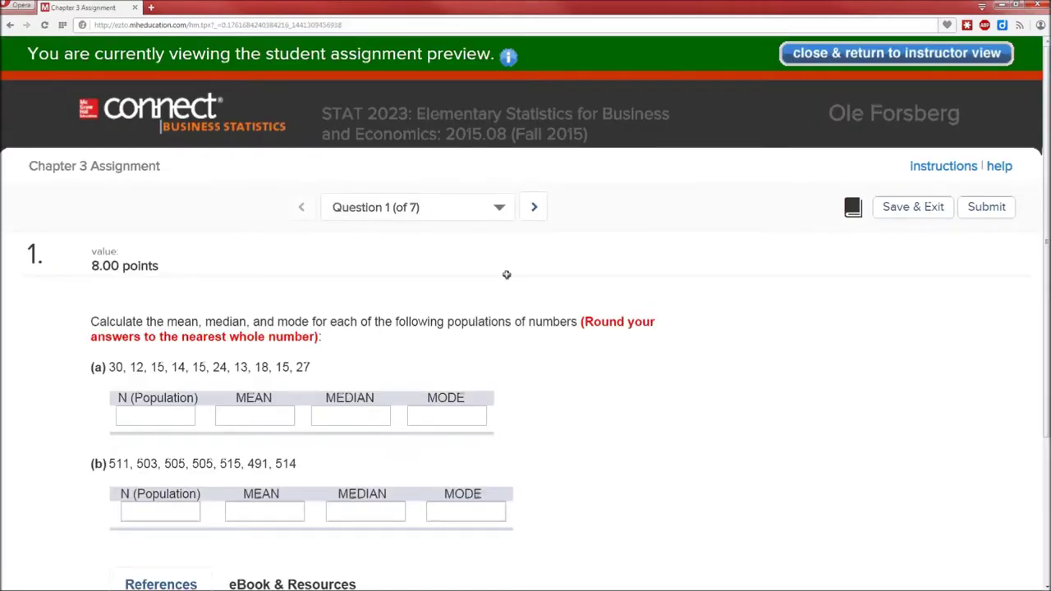
Advance to Question 4 and select its full table of bank customer waiting times
click(533, 207)
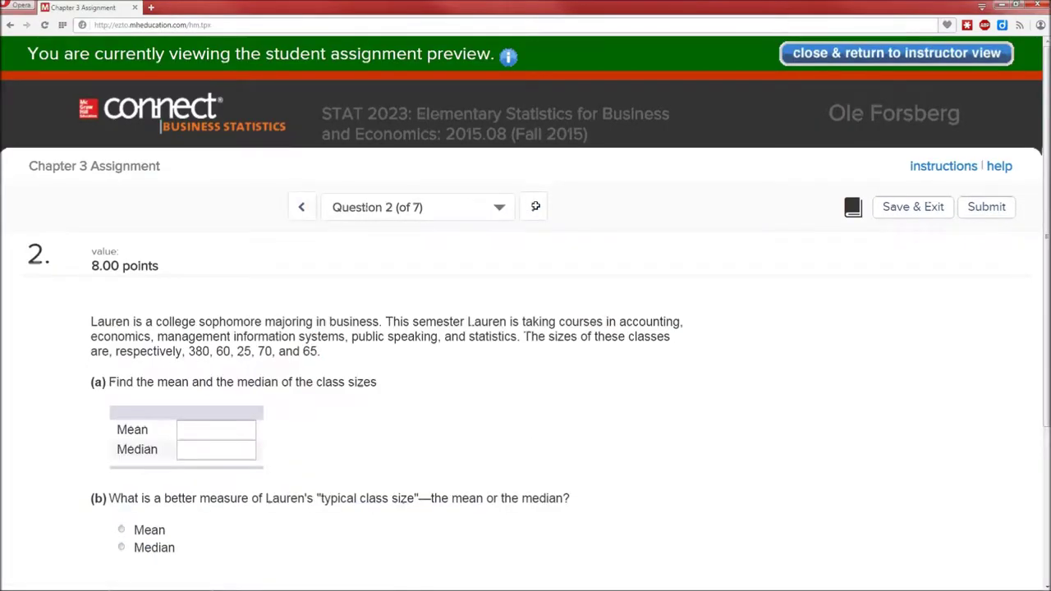
click(536, 206)
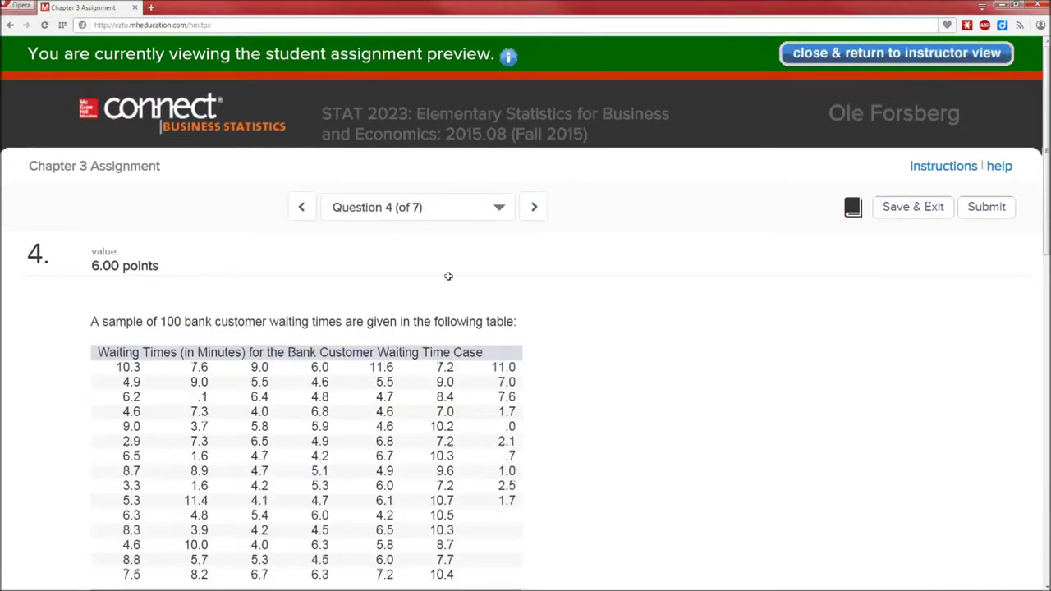
scroll(449, 276, down, 15)
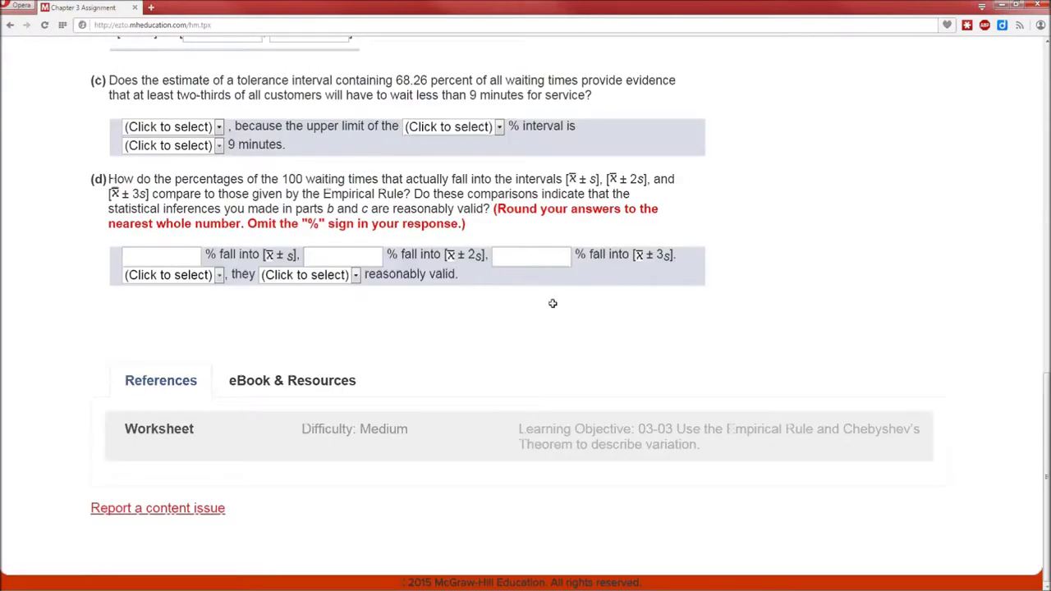
scroll(552, 304, up, 15)
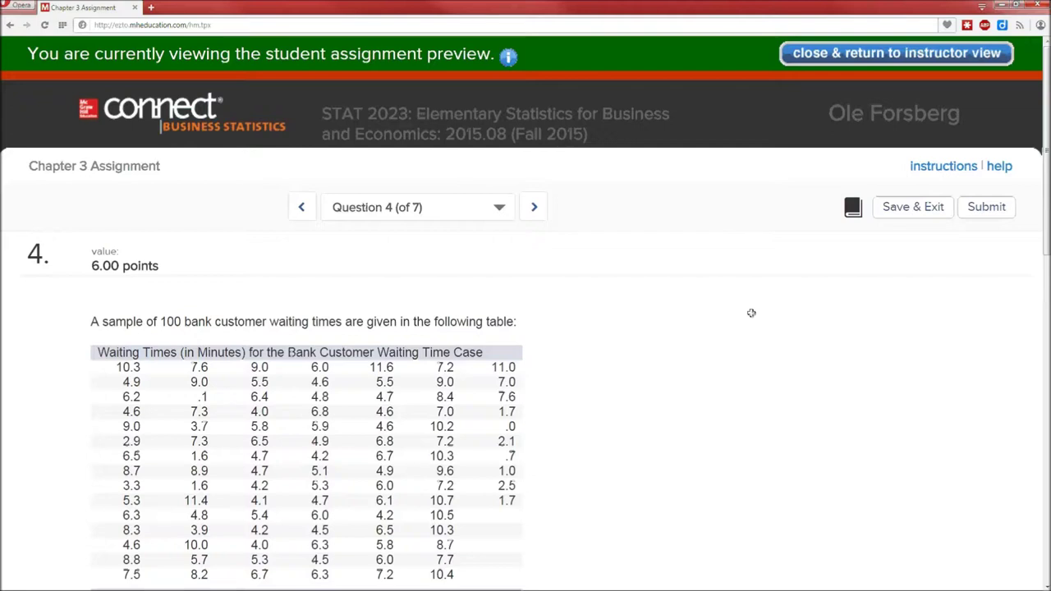
scroll(752, 312, down, 2)
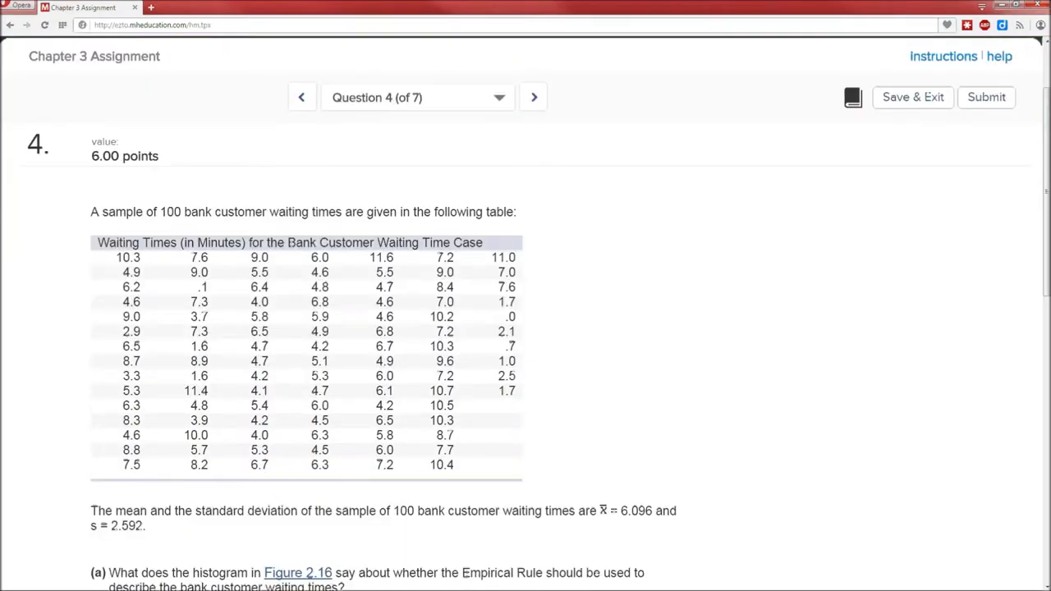
scroll(693, 347, down, 2)
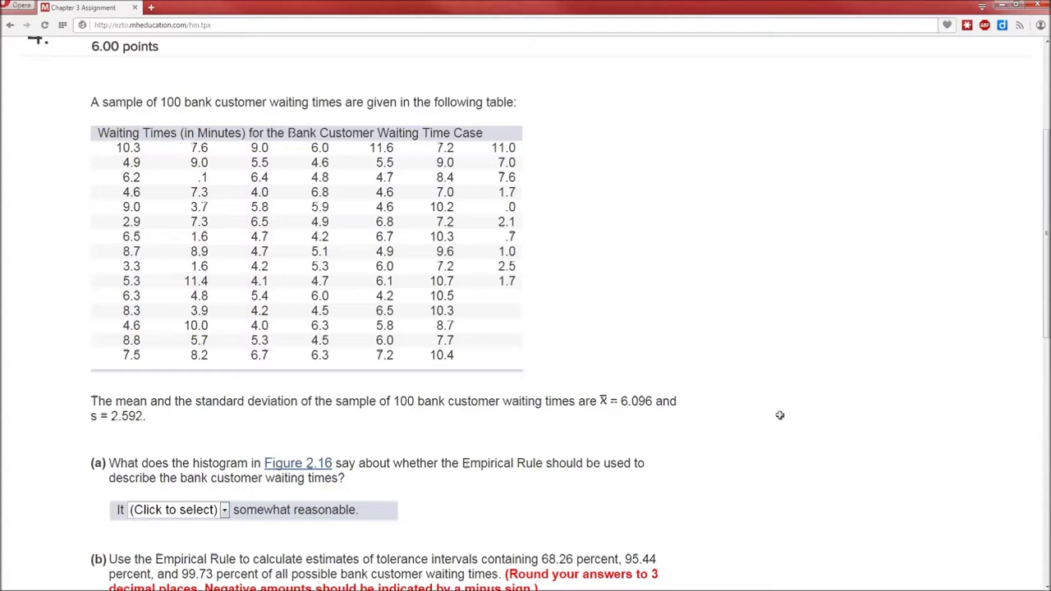
drag(106, 146, 520, 357)
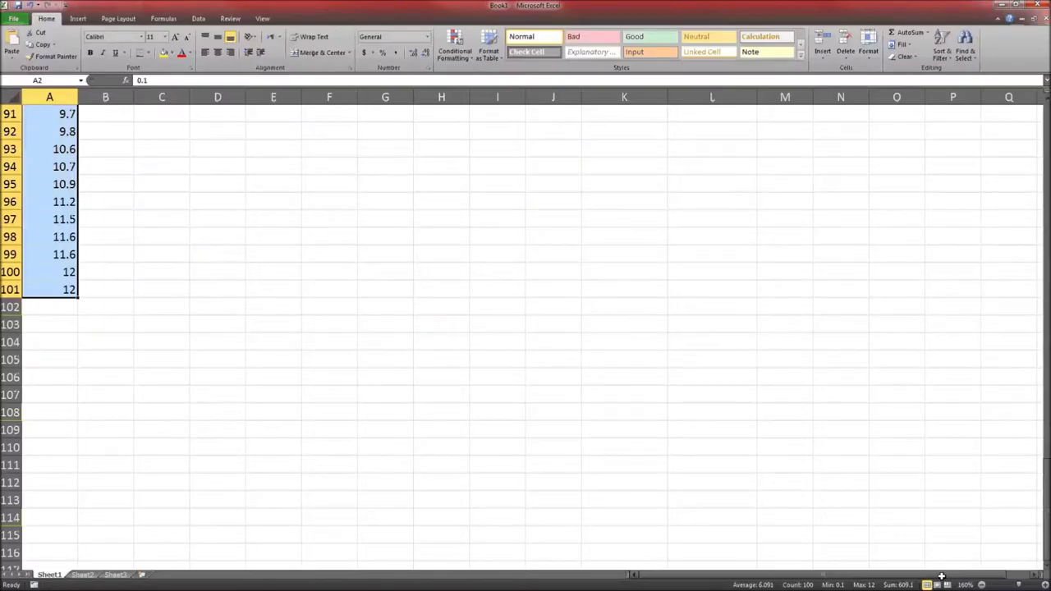
Paste the copied waiting-times table into Sheet2 via Paste Special as Text, filling A1:G15
click(87, 572)
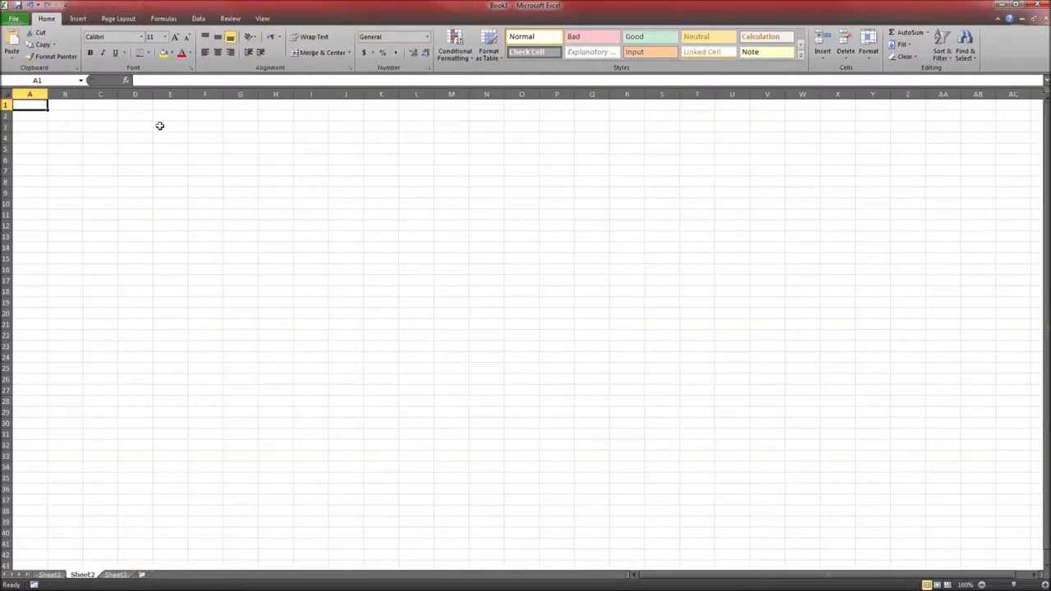
scroll(174, 135, up, 4)
scroll(174, 134, down, 2)
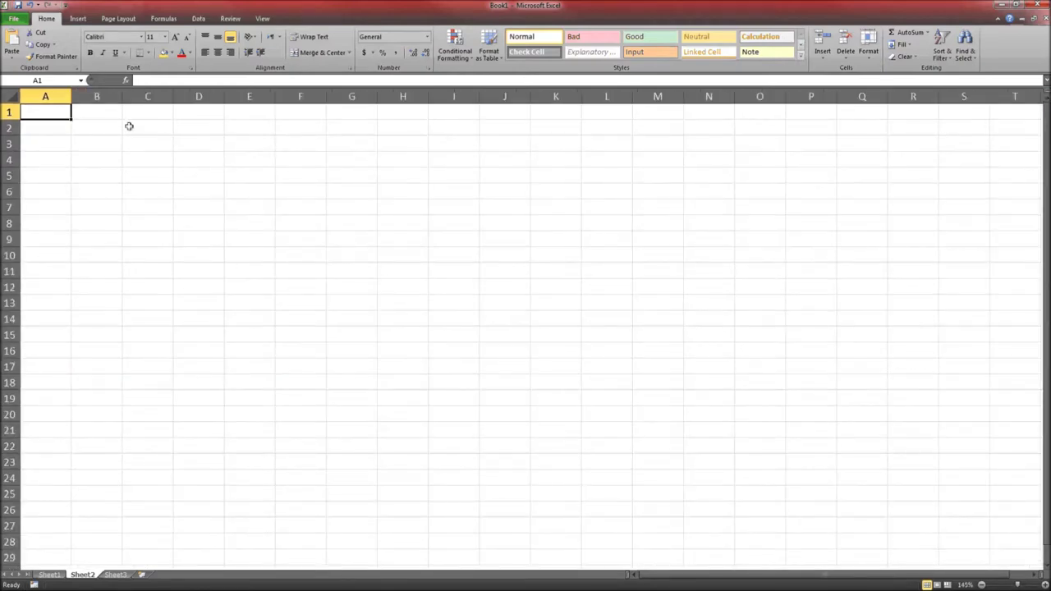
click(12, 58)
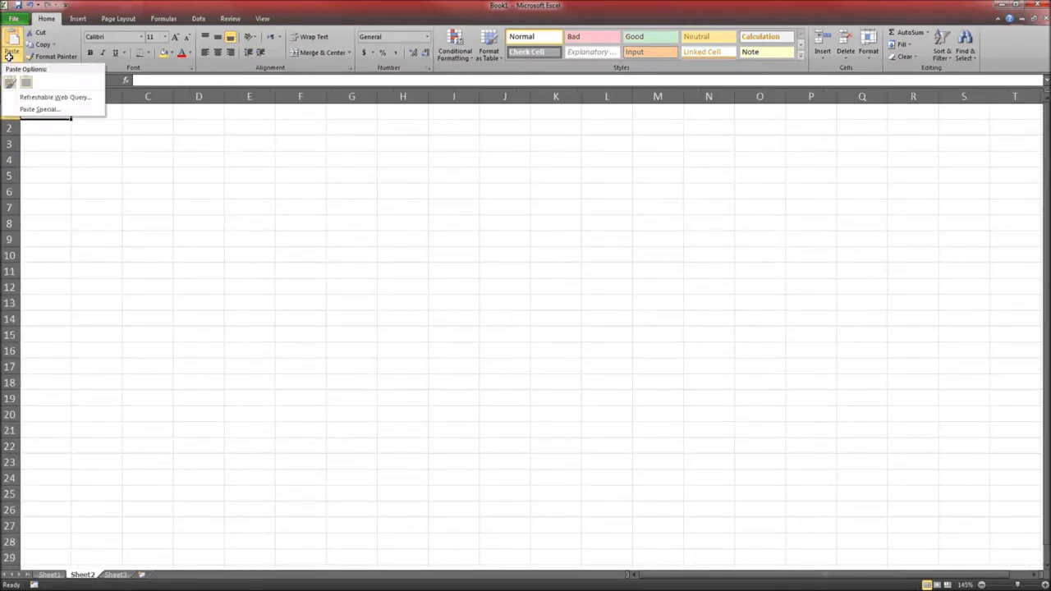
click(49, 109)
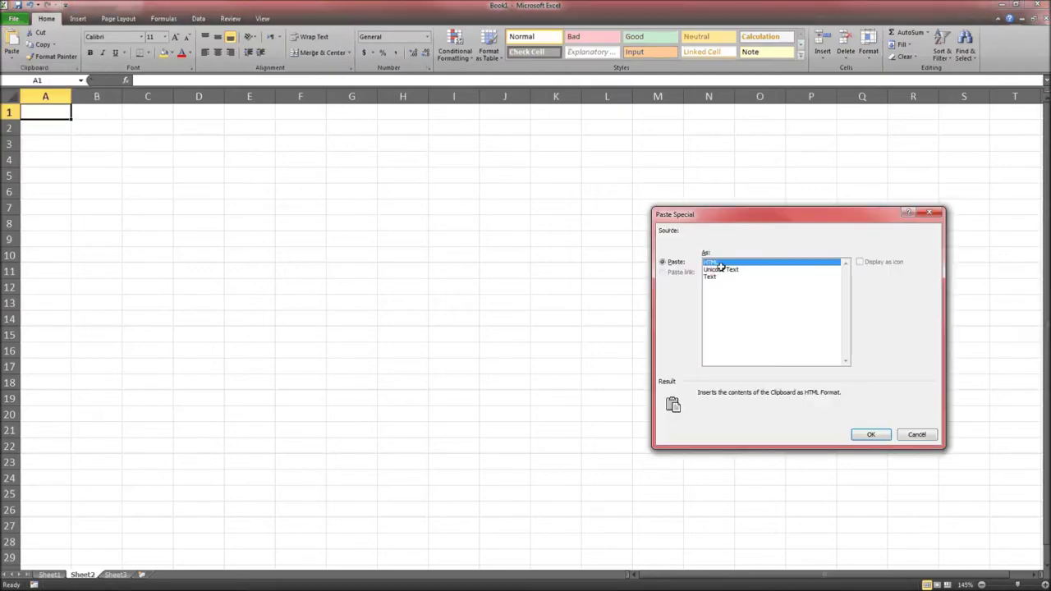
click(716, 277)
click(870, 435)
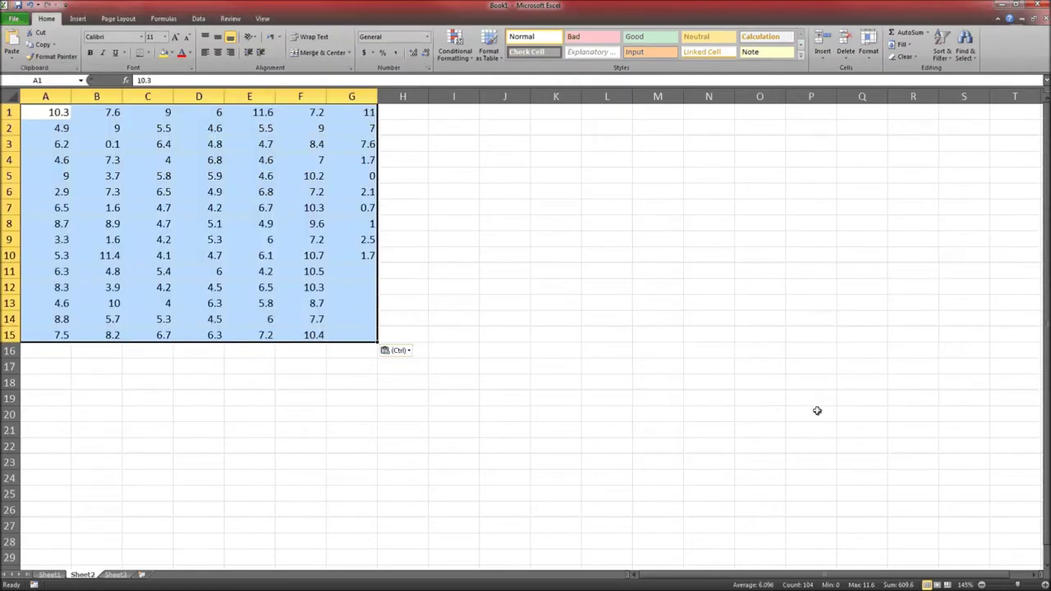